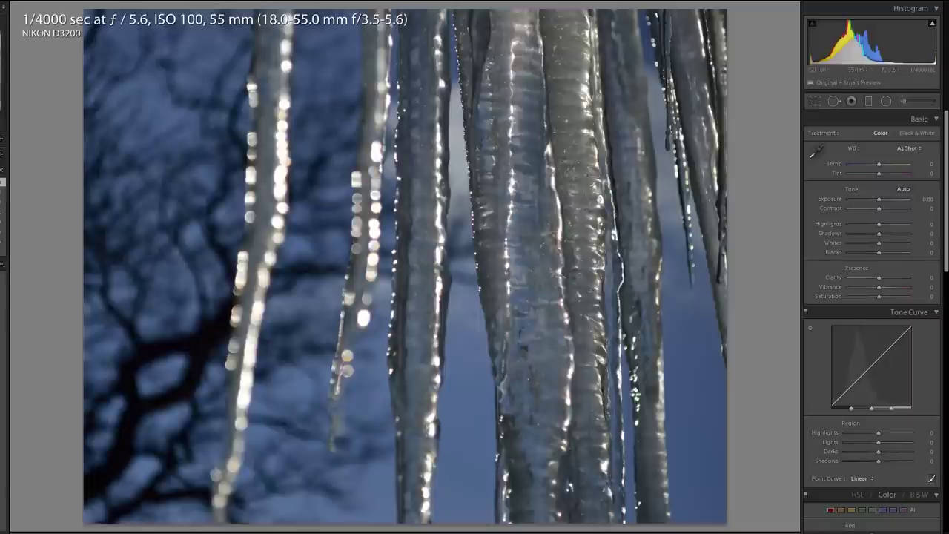
# Step: Go to the owl photo and examine the sharpness of its eyes and face close up
pyautogui.press('Right')
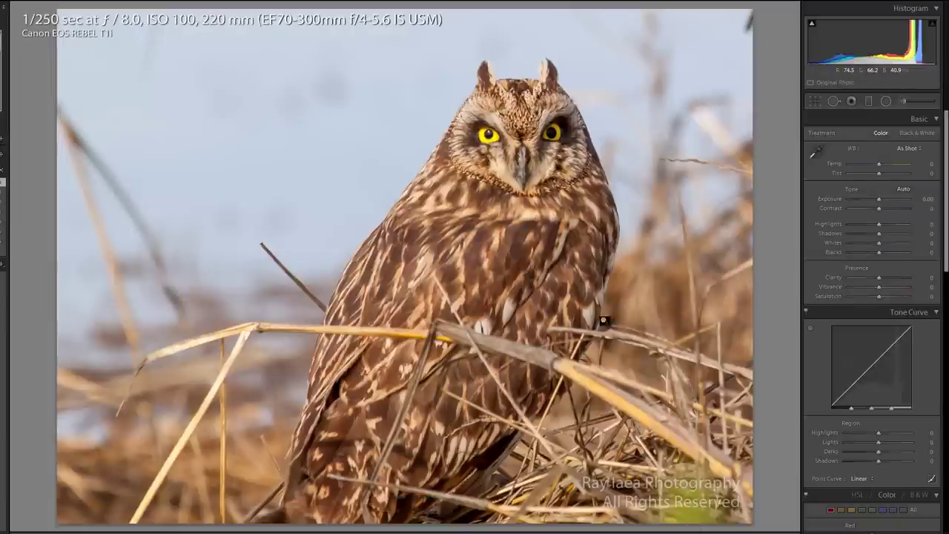
pyautogui.click(546, 160)
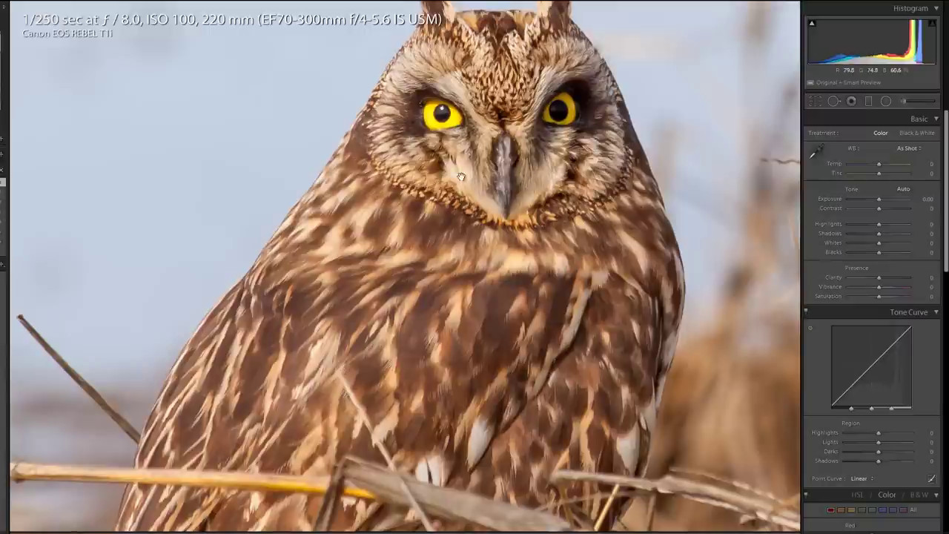
pyautogui.moveTo(462, 329); pyautogui.dragTo(498, 326)
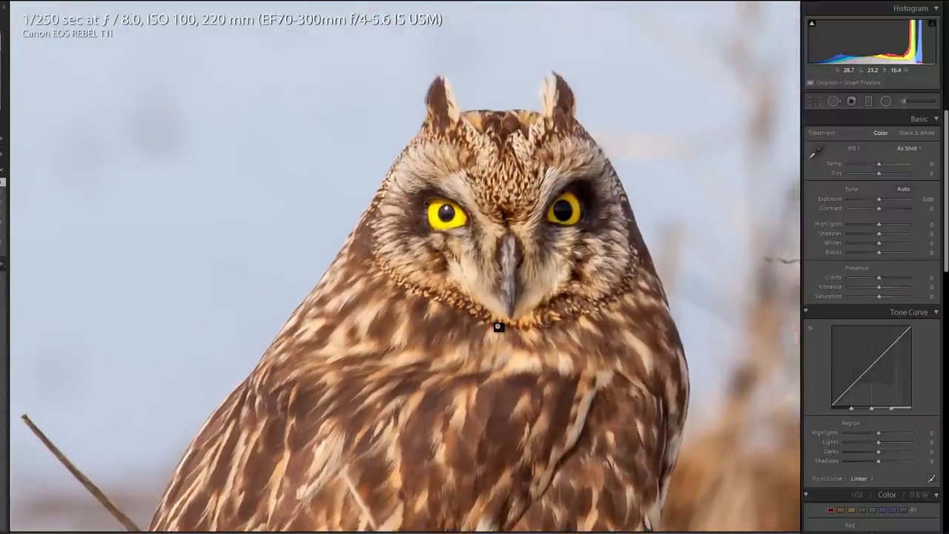
pyautogui.click(498, 327)
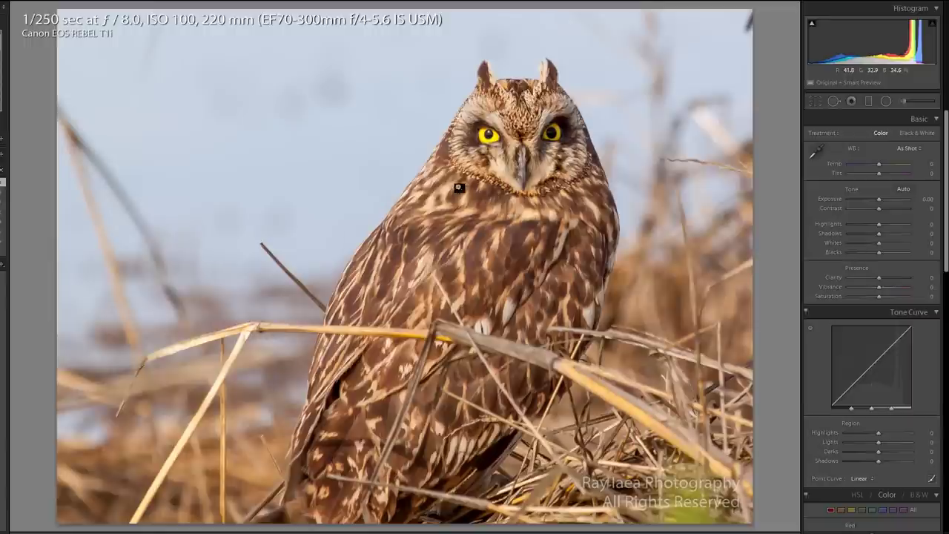
pyautogui.click(491, 141)
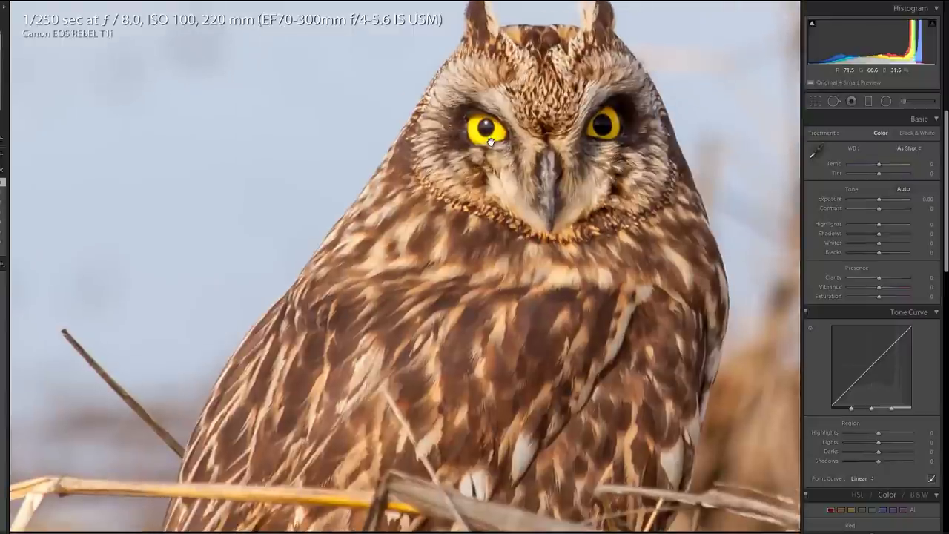
pyautogui.click(492, 142)
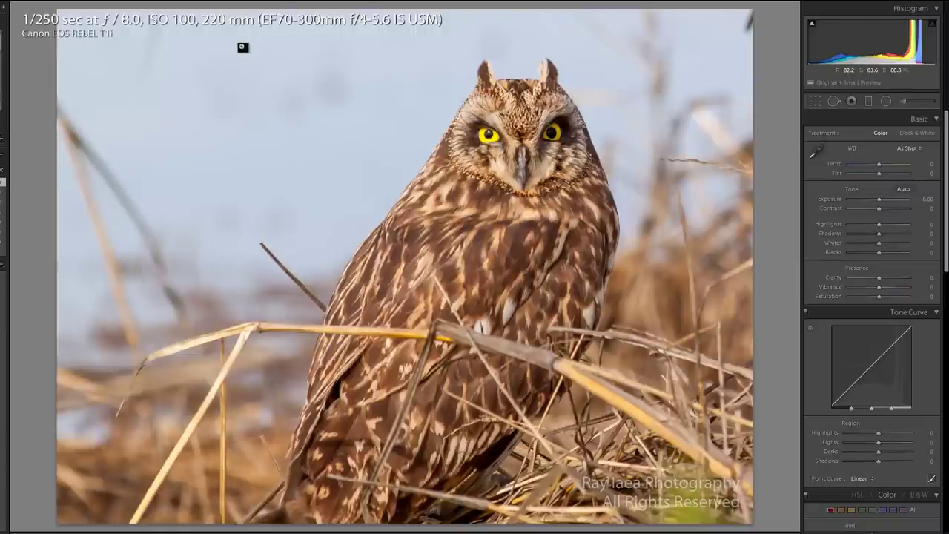
# Step: Examine the owl photo's sky background, head, chest feathers and foreground reeds in close-up
pyautogui.click(584, 111)
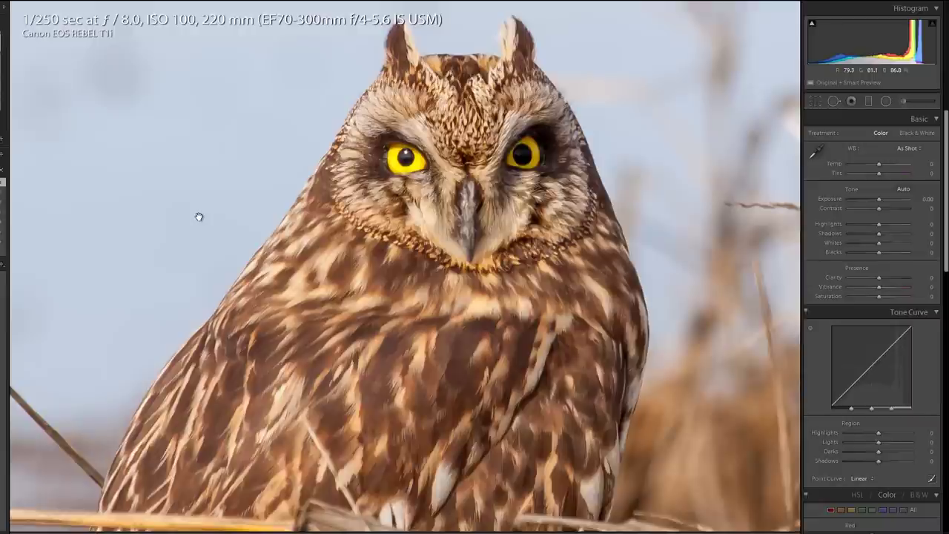
pyautogui.moveTo(310, 266); pyautogui.dragTo(183, 419)
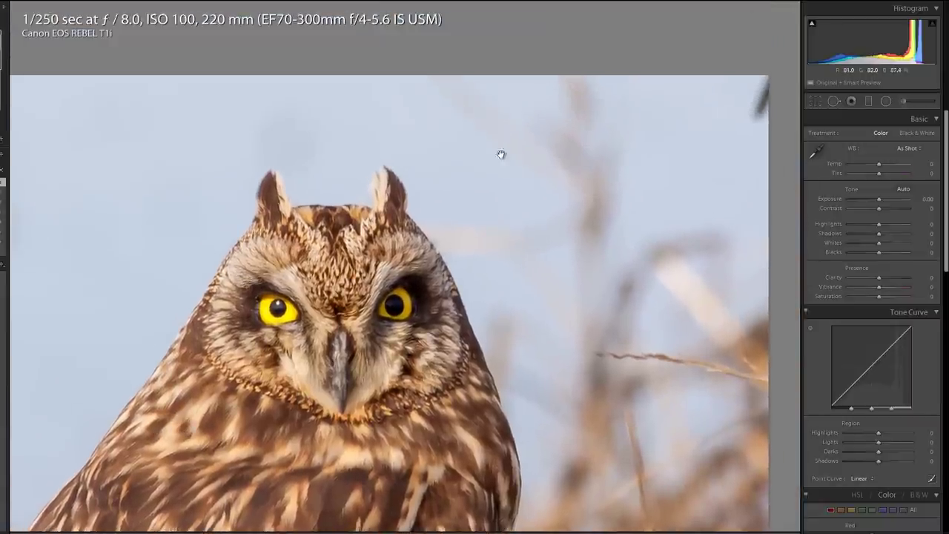
pyautogui.moveTo(191, 486); pyautogui.dragTo(282, 282)
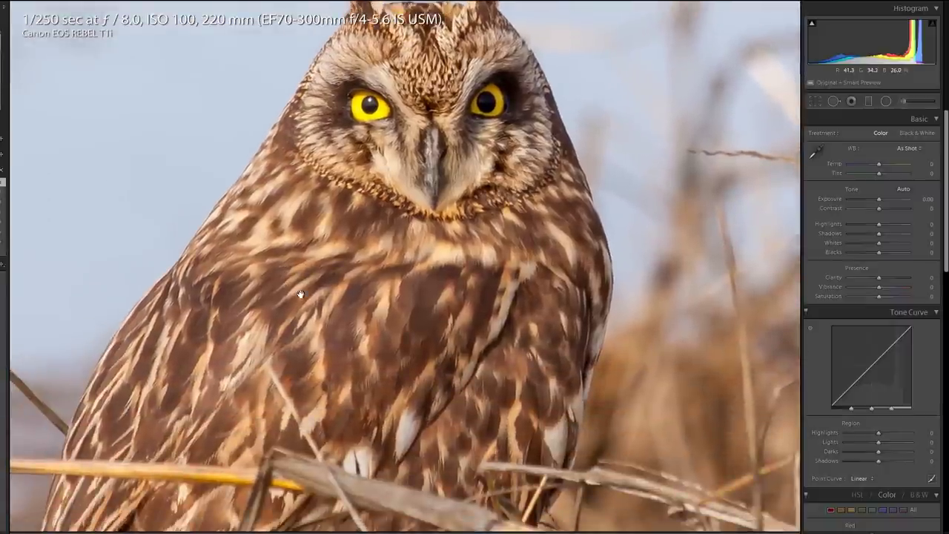
pyautogui.moveTo(198, 341); pyautogui.dragTo(307, 157)
pyautogui.moveTo(258, 377); pyautogui.dragTo(252, 356)
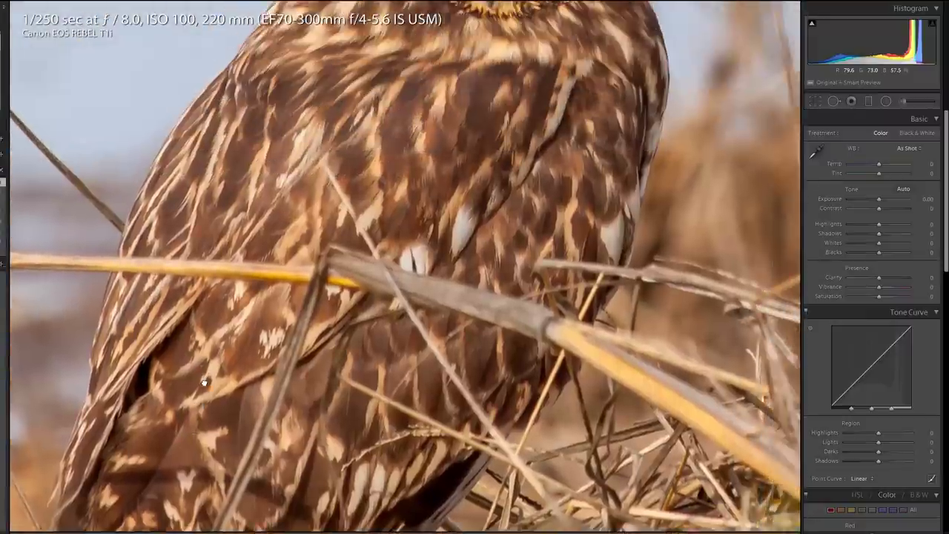
pyautogui.moveTo(476, 138); pyautogui.dragTo(417, 359)
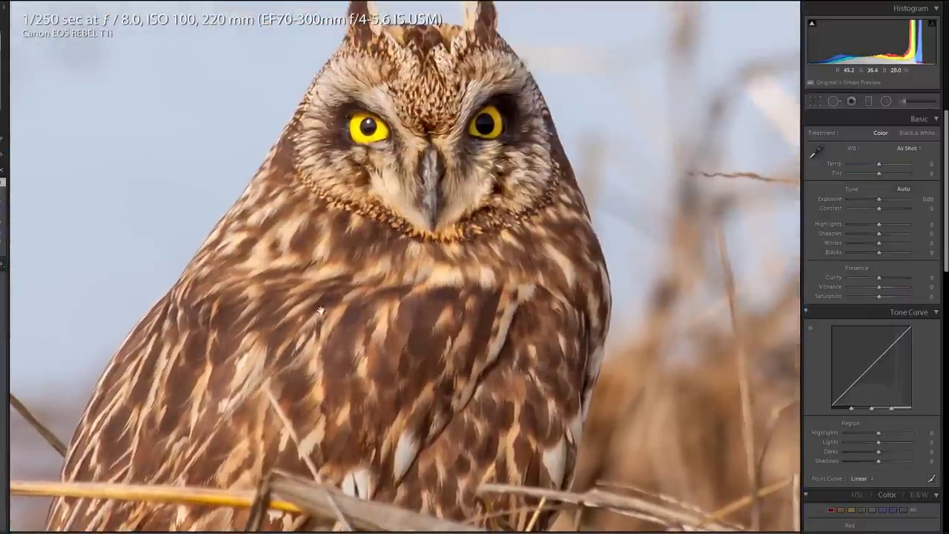
pyautogui.moveTo(350, 255); pyautogui.dragTo(305, 340)
pyautogui.moveTo(346, 365); pyautogui.dragTo(273, 209)
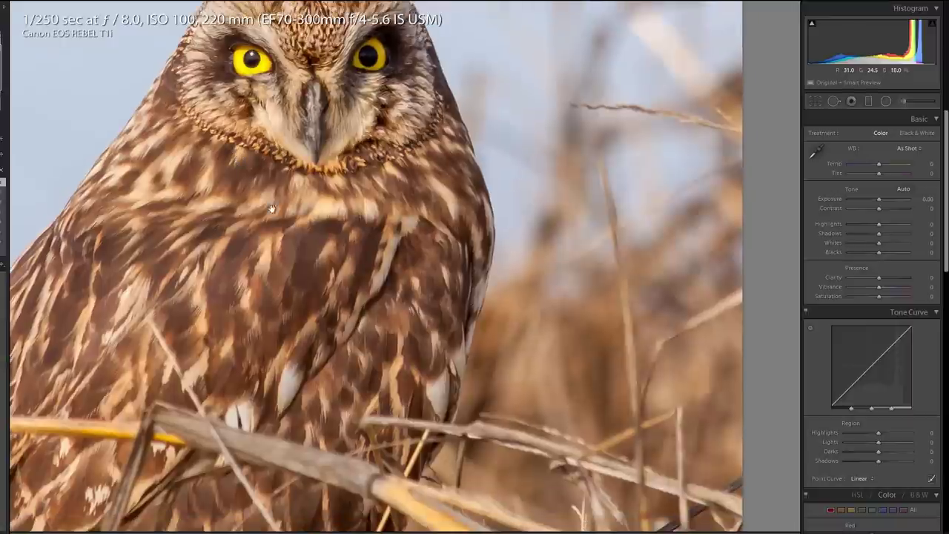
pyautogui.click(318, 279)
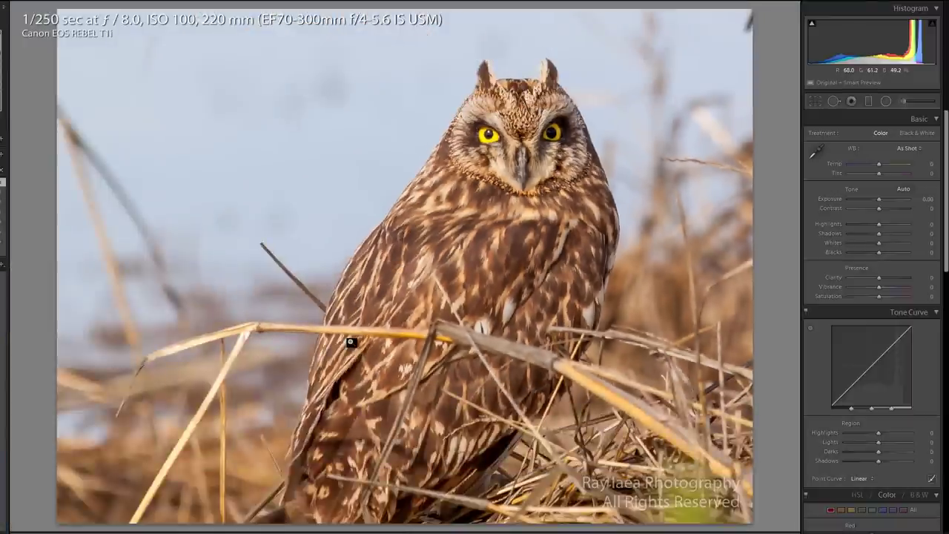
# Step: Go to the lighthouse photo and straighten its horizon with a crop angle of 0.32
pyautogui.press('Right')
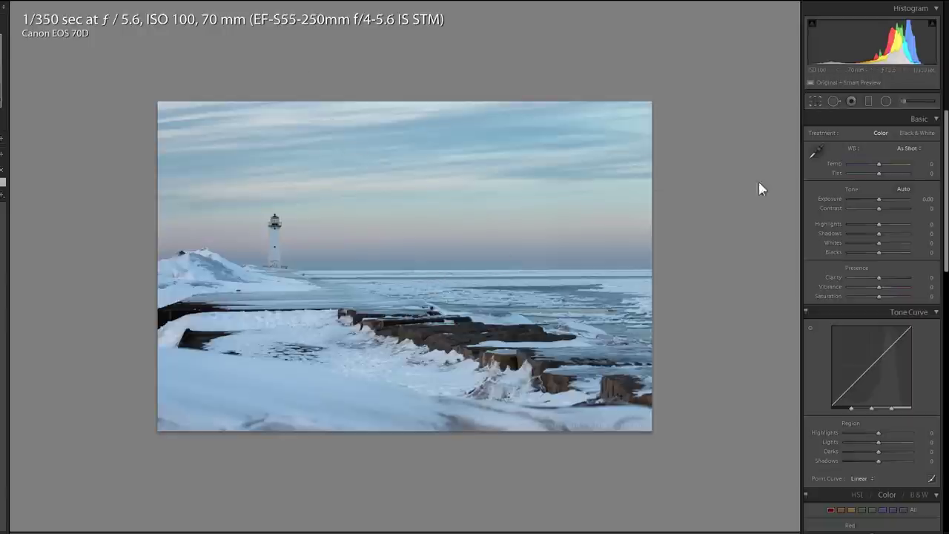
pyautogui.press('r')
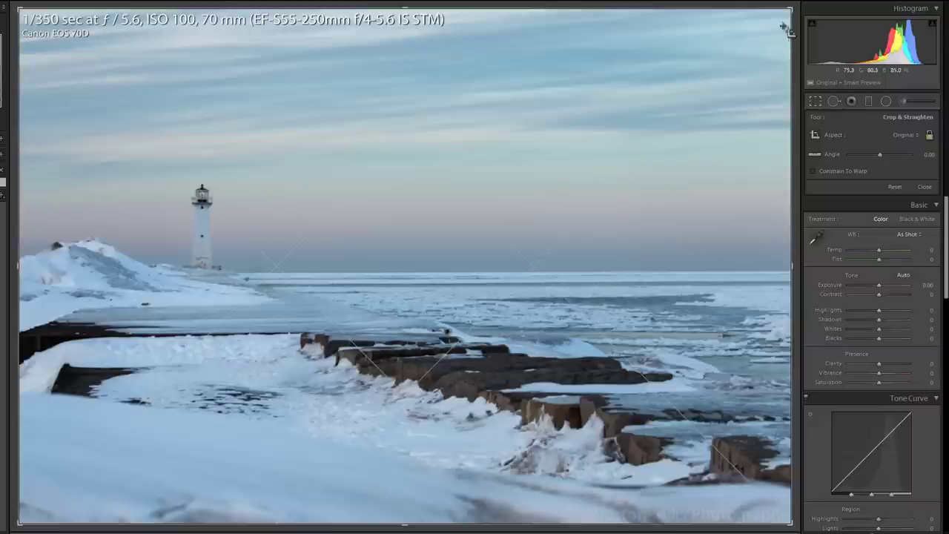
pyautogui.moveTo(793, 6); pyautogui.dragTo(797, 7)
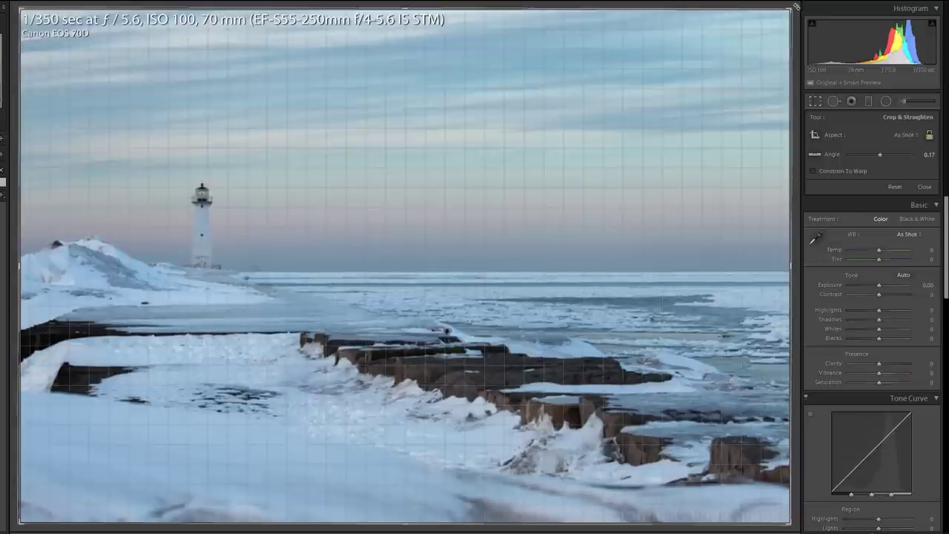
pyautogui.moveTo(797, 7); pyautogui.dragTo(799, 7)
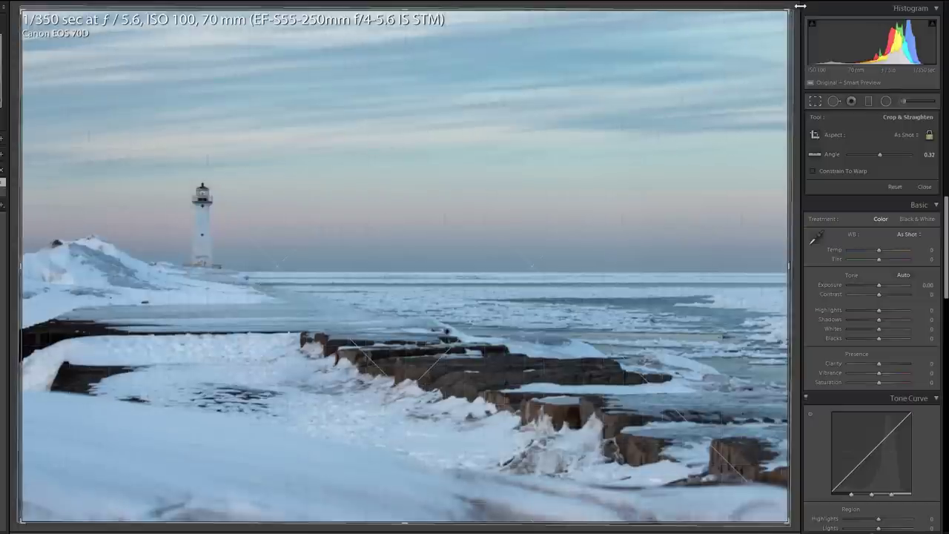
pyautogui.press('Return')
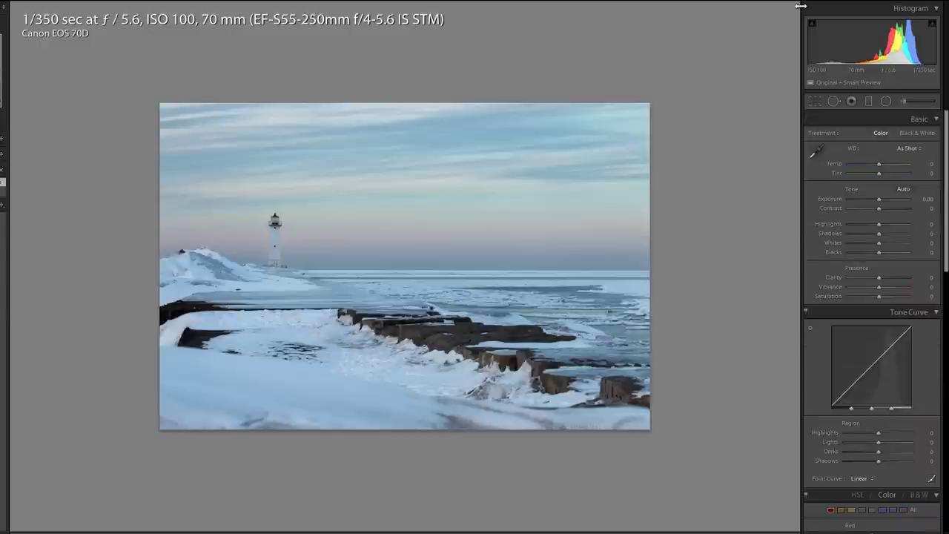
# Step: Raise the lighthouse photo's exposure to +0.54 and lower the tone curve's Lights to -34
pyautogui.click(819, 100)
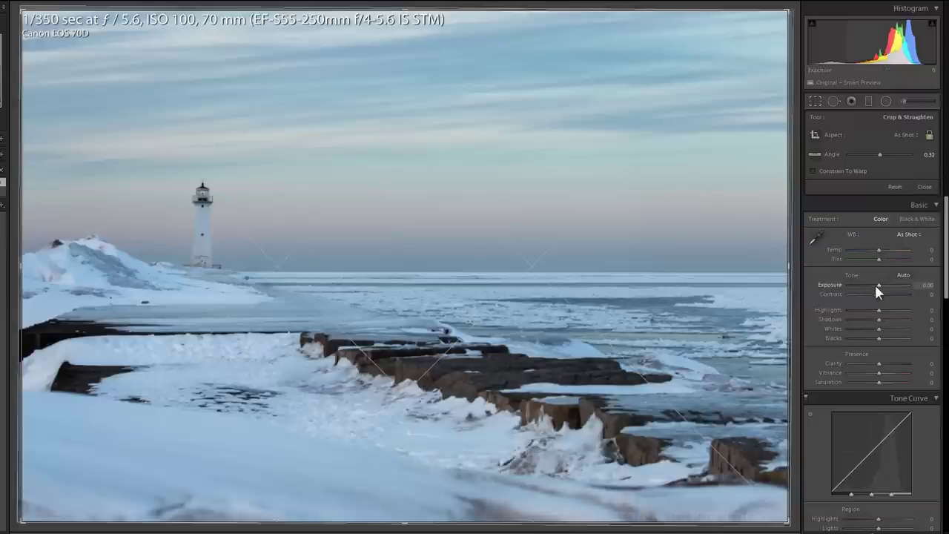
pyautogui.moveTo(879, 285); pyautogui.dragTo(883, 286)
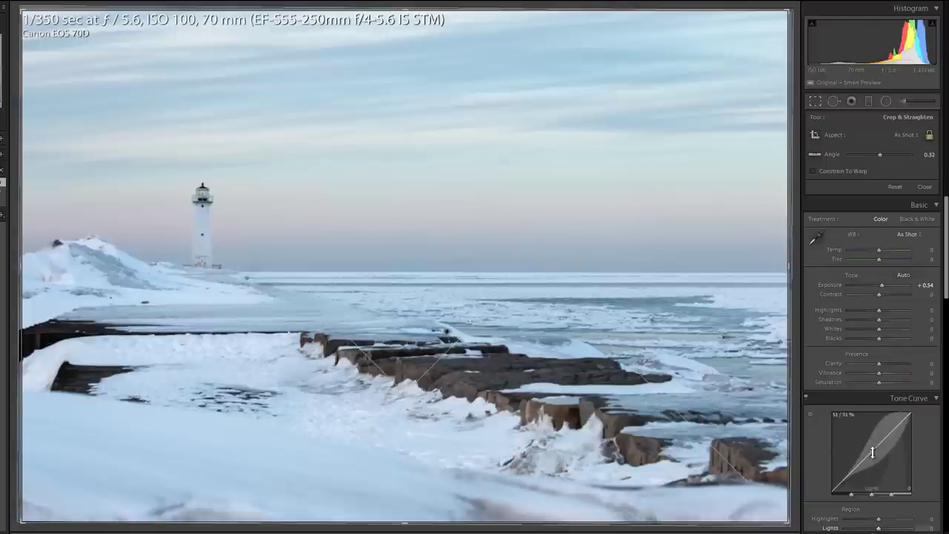
pyautogui.moveTo(873, 452); pyautogui.dragTo(880, 468)
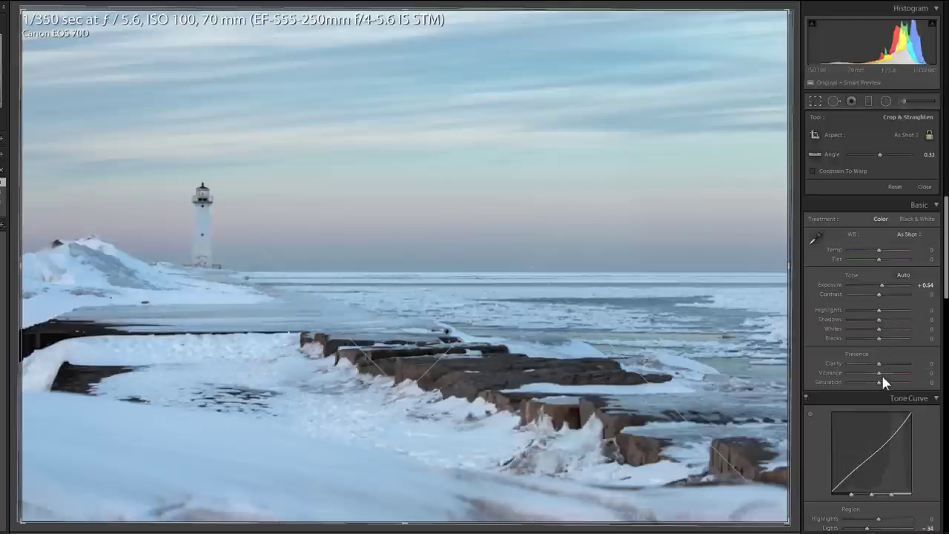
# Step: Set the lighthouse photo's contrast to +16 and its clarity to +24
pyautogui.click(882, 296)
pyautogui.moveTo(884, 296); pyautogui.dragTo(887, 294)
pyautogui.moveTo(890, 299); pyautogui.dragTo(883, 297)
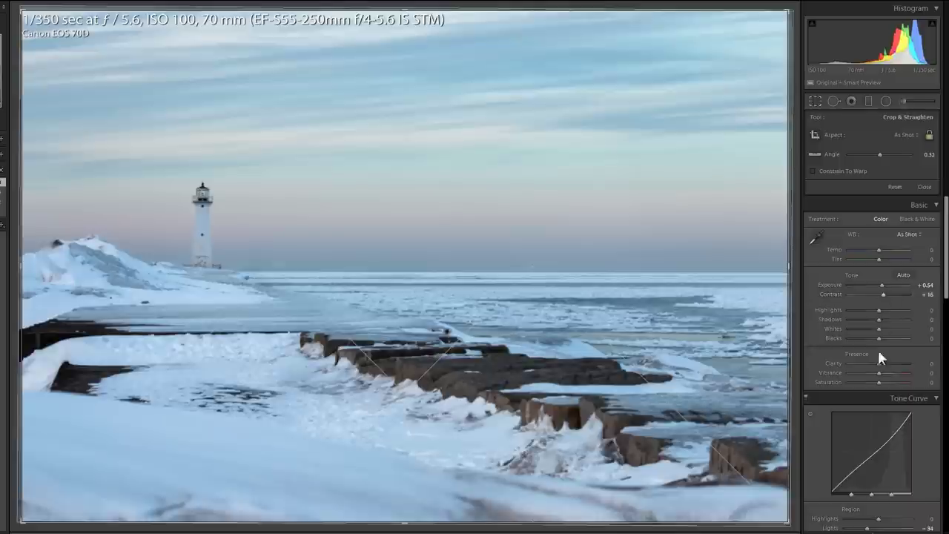
pyautogui.moveTo(879, 363); pyautogui.dragTo(886, 362)
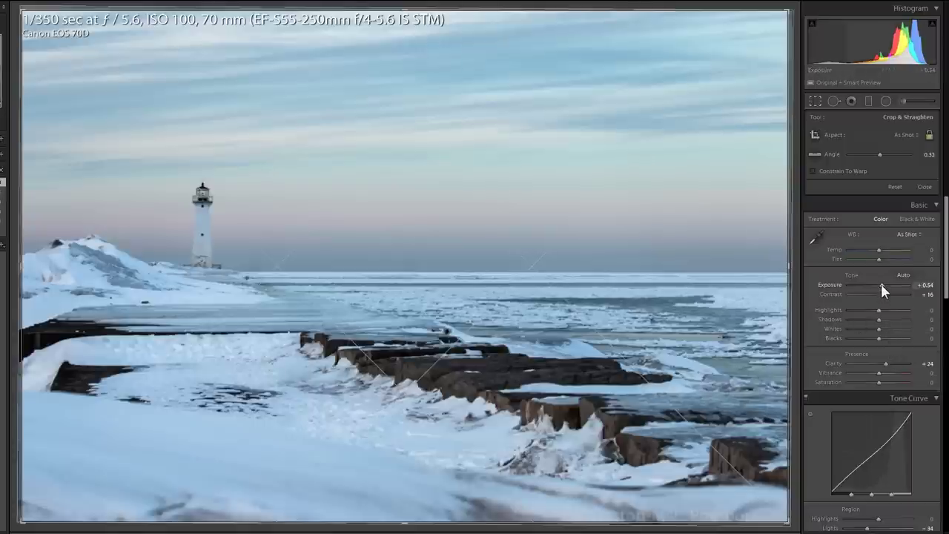
# Step: Brighten the lighthouse photo to an exposure of +0.95 and set its highlights to -4
pyautogui.moveTo(882, 285); pyautogui.dragTo(875, 312)
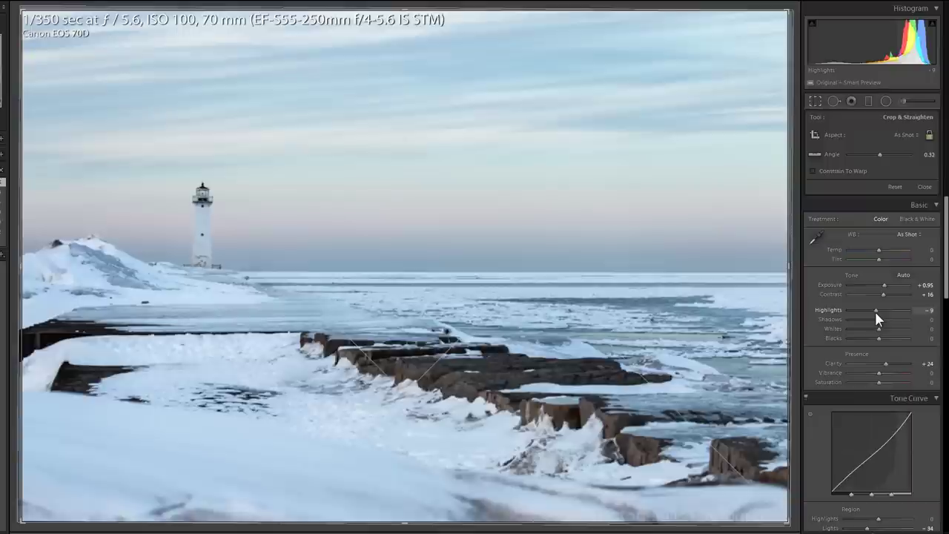
pyautogui.moveTo(876, 314); pyautogui.dragTo(878, 316)
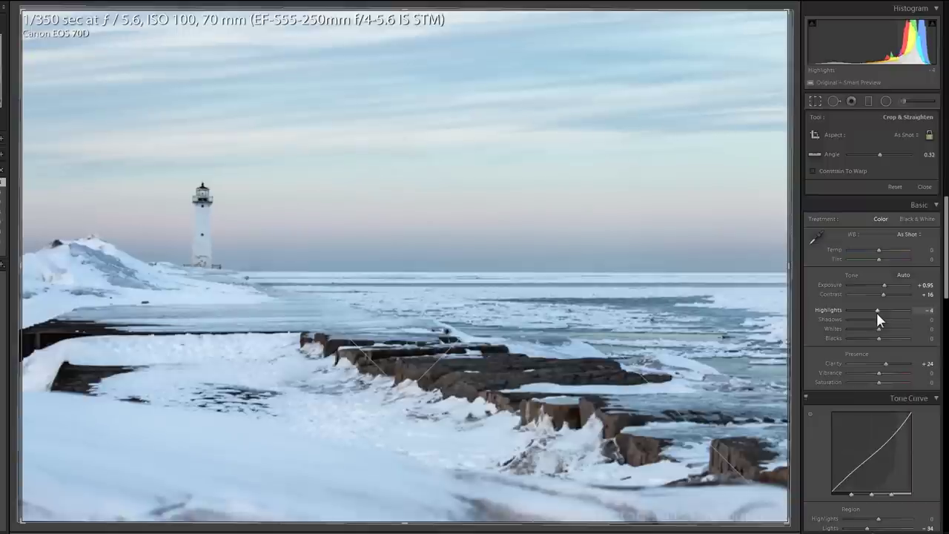
# Step: Go to the dog photo, set its exposure to +0.29 and leave the crop mode
pyautogui.press('Right')
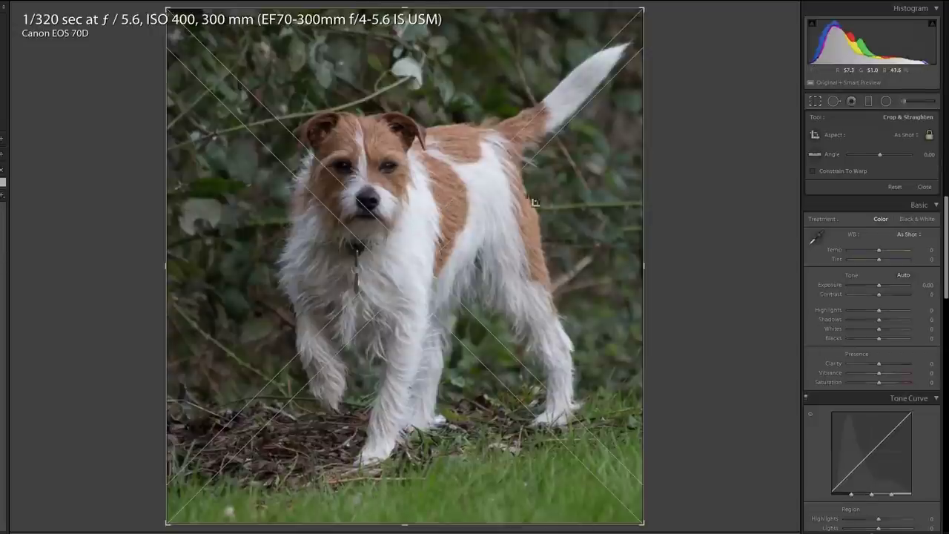
pyautogui.click(881, 285)
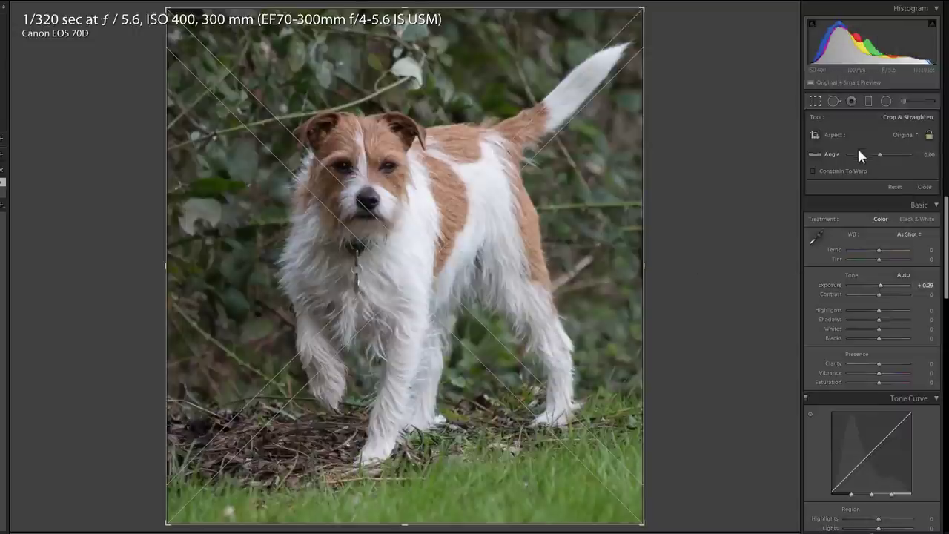
pyautogui.click(814, 102)
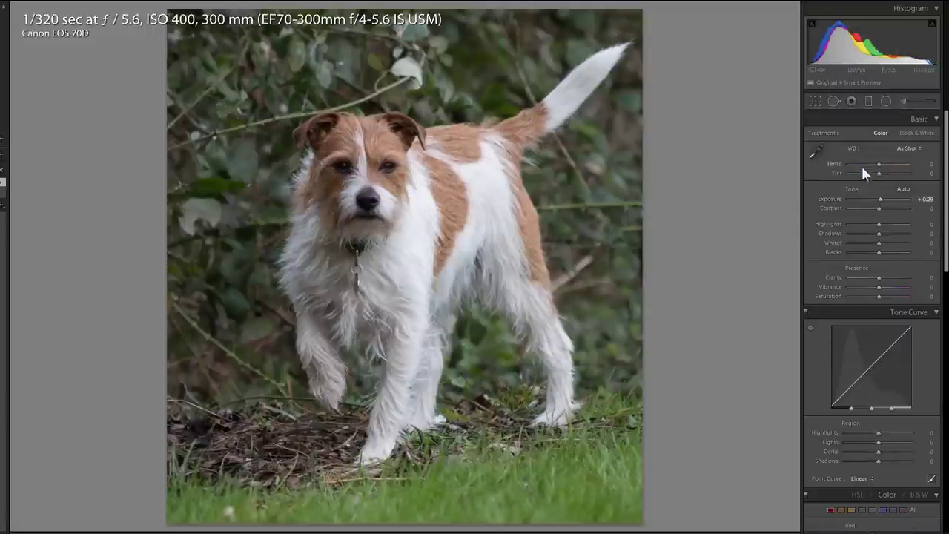
# Step: Crop the dog photo tighter, trimming its left side, the grass at the bottom and a sliver of the top, and check the face
pyautogui.click(391, 205)
pyautogui.moveTo(409, 111); pyautogui.dragTo(408, 258)
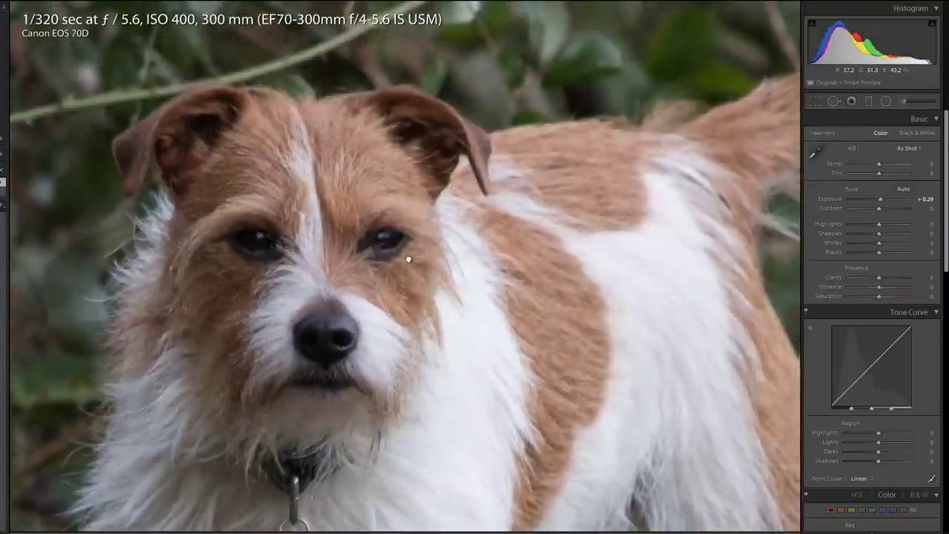
pyautogui.click(373, 348)
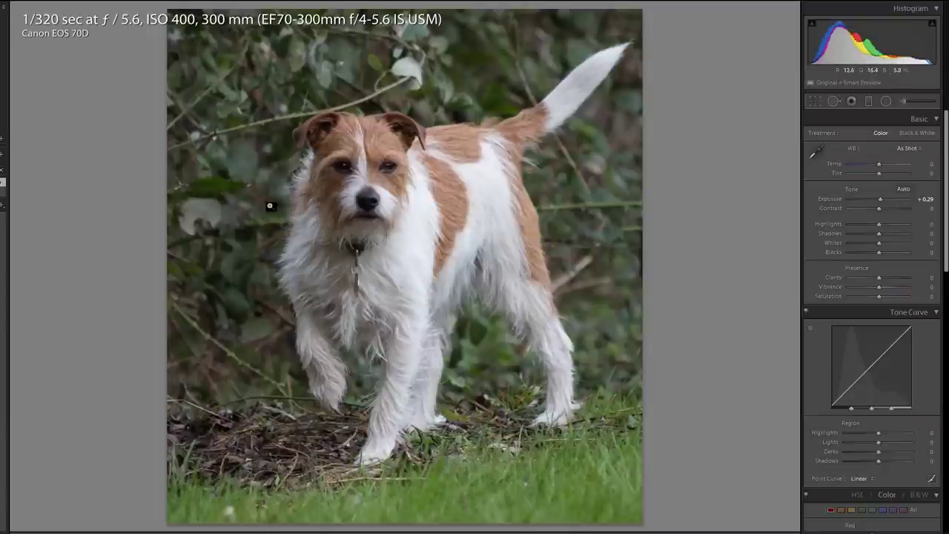
pyautogui.click(815, 101)
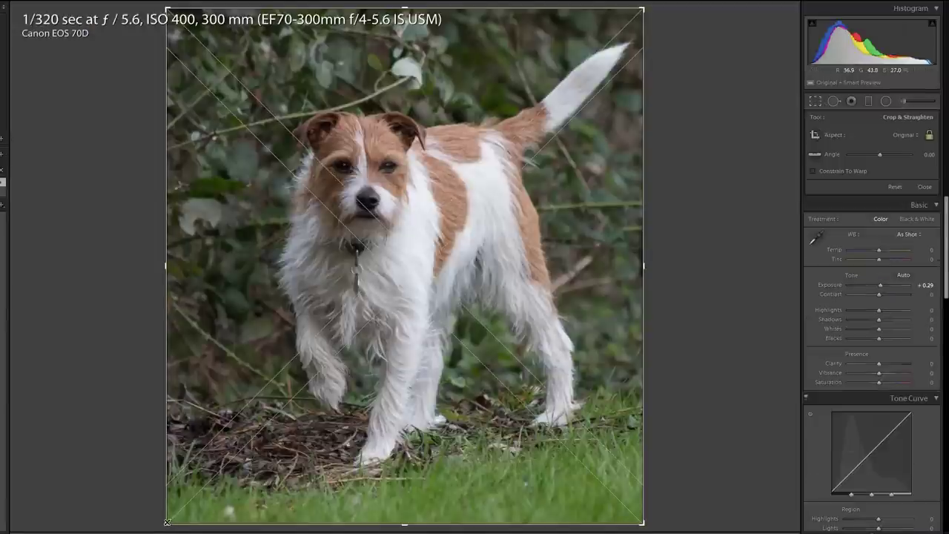
pyautogui.moveTo(166, 522); pyautogui.dragTo(193, 521)
pyautogui.moveTo(337, 354); pyautogui.dragTo(331, 322)
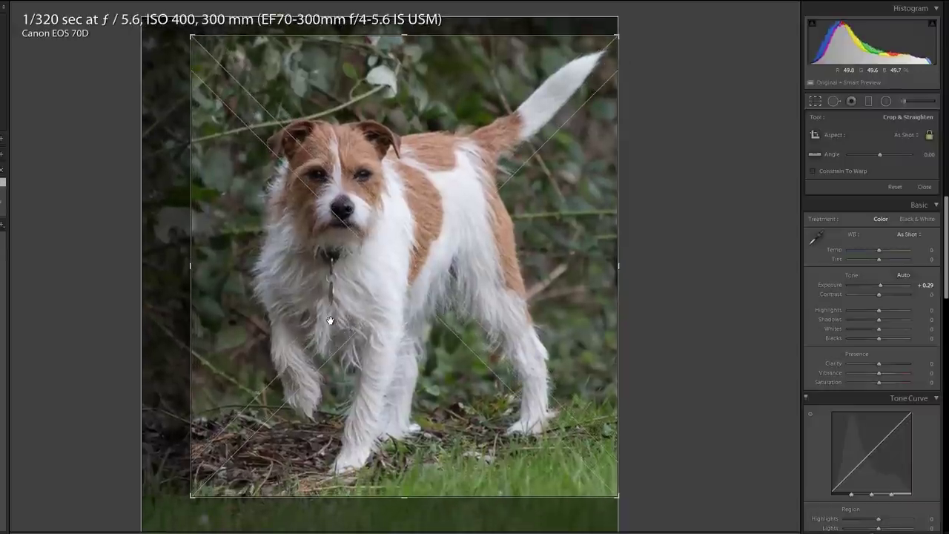
pyautogui.press('Return')
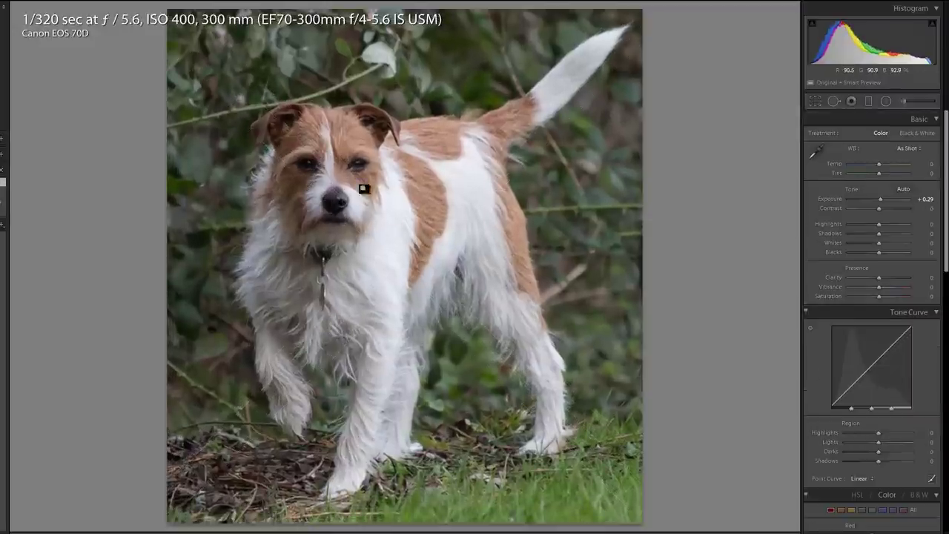
pyautogui.click(297, 162)
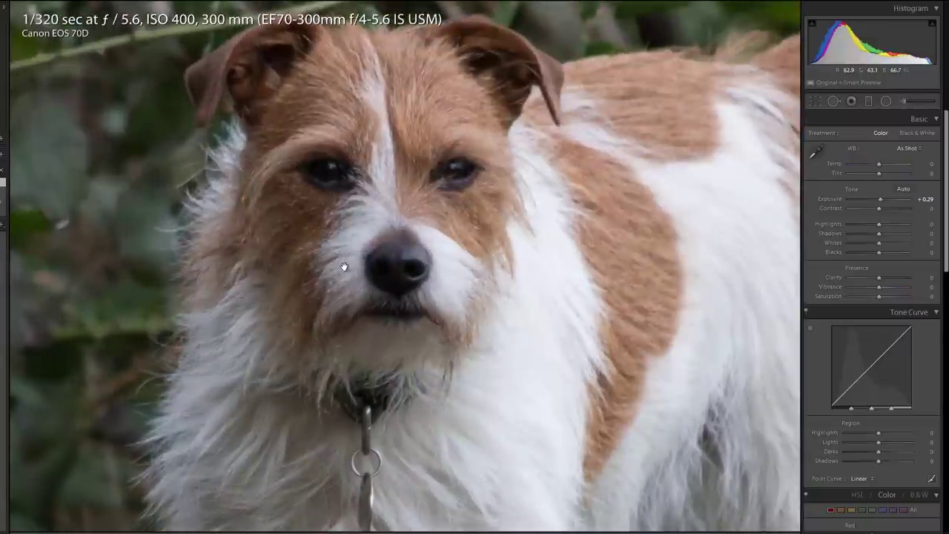
pyautogui.click(373, 264)
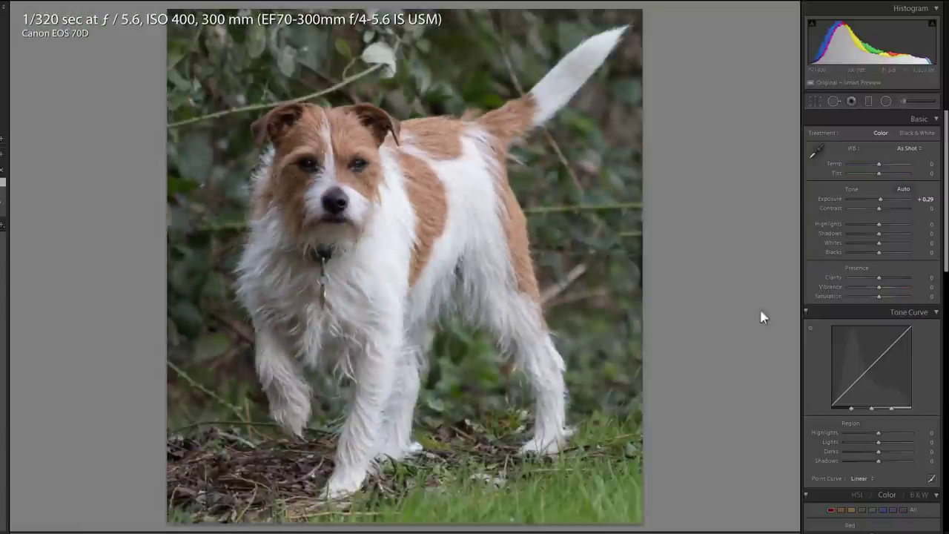
# Step: Set the dog photo's shadows to +59 and move on to the photo of the seated man
pyautogui.moveTo(880, 233)
pyautogui.mouseDown()
pyautogui.moveTo(905, 235)
pyautogui.moveTo(895, 235)
pyautogui.mouseUp()
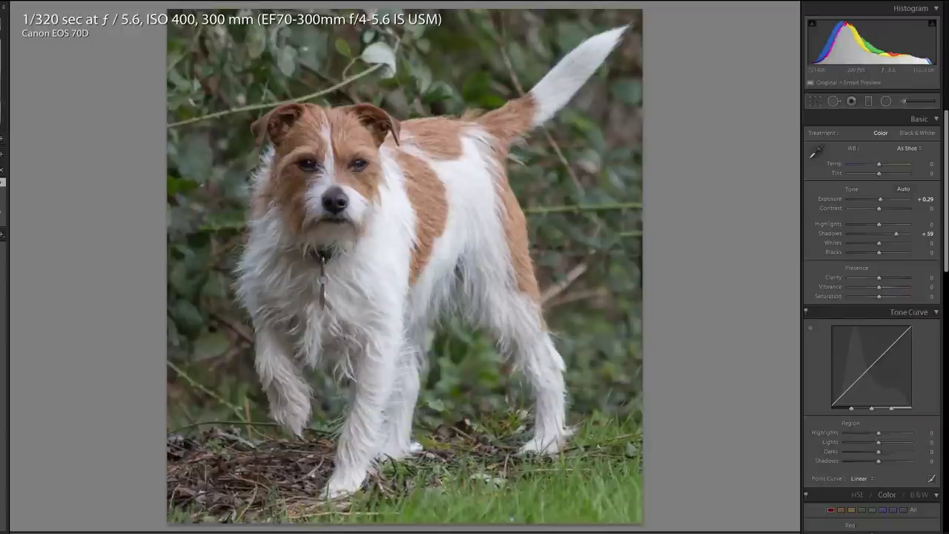
pyautogui.press('Right')
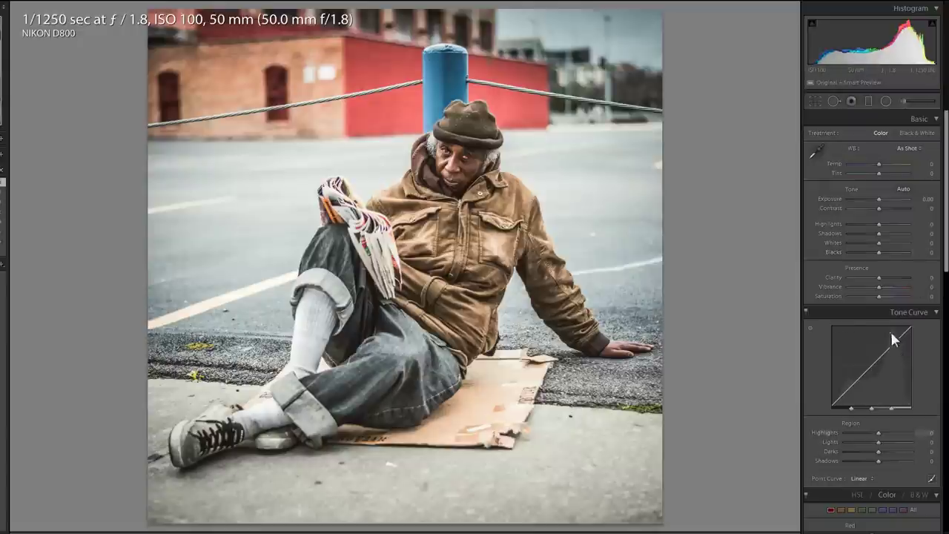
# Step: Try a black-and-white treatment on the seated man's photo, inspect the jacket and background up close, and return the photo to color
pyautogui.click(919, 496)
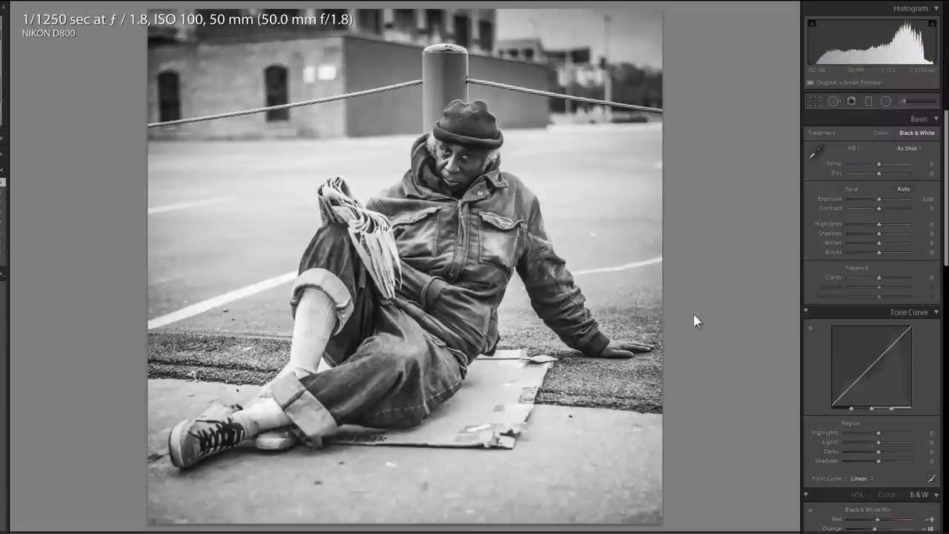
pyautogui.click(640, 180)
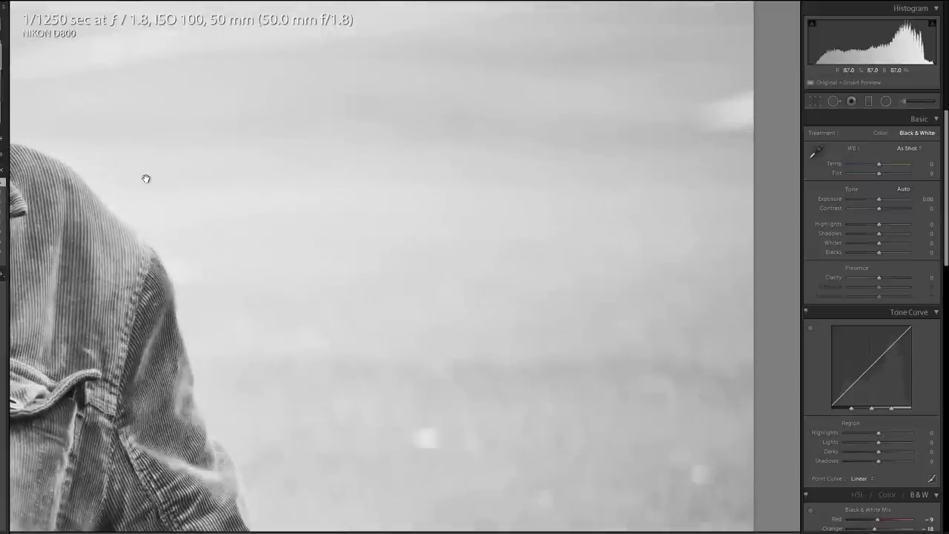
pyautogui.click(163, 181)
pyautogui.moveTo(580, 278); pyautogui.dragTo(679, 200)
pyautogui.click(569, 236)
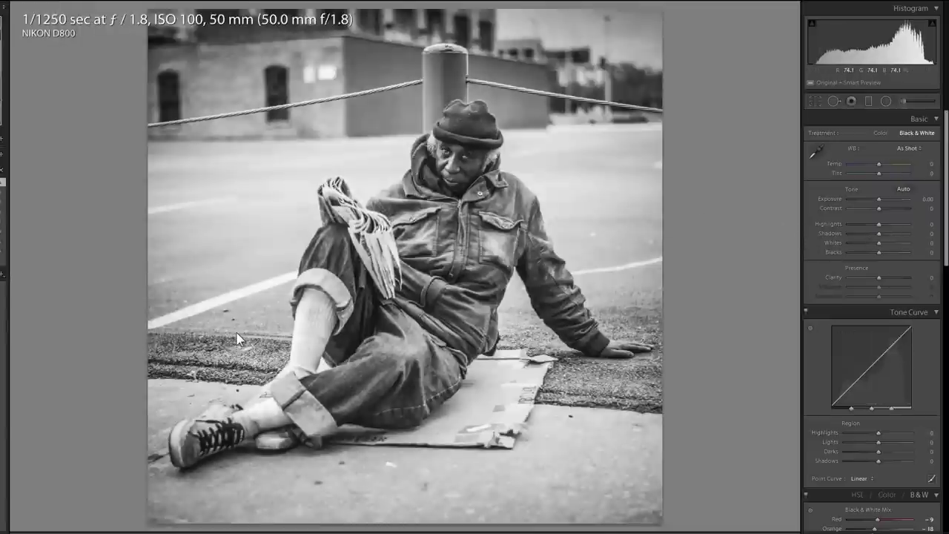
pyautogui.press('v')
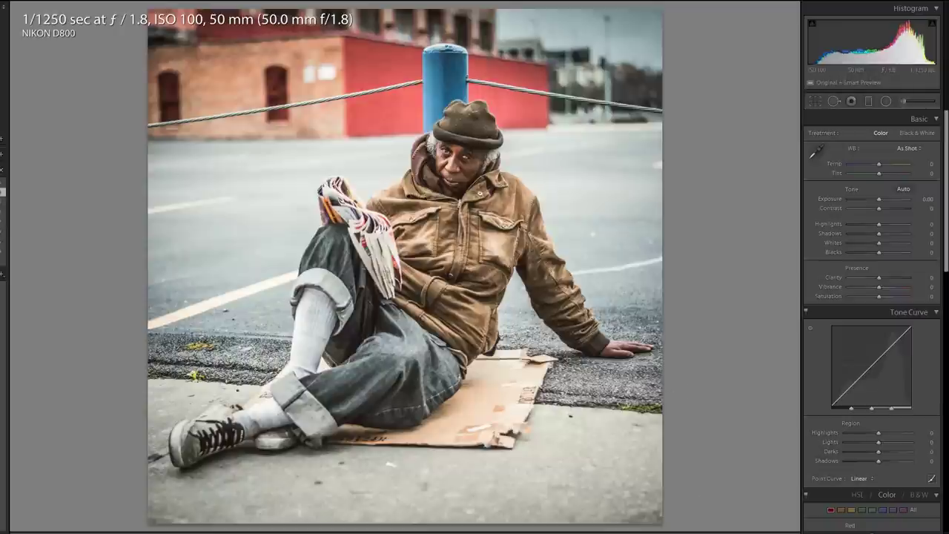
# Step: Go to the girl's window portrait and crop it slightly tighter from the top edge, keeping the As Shot aspect ratio
pyautogui.press('Right')
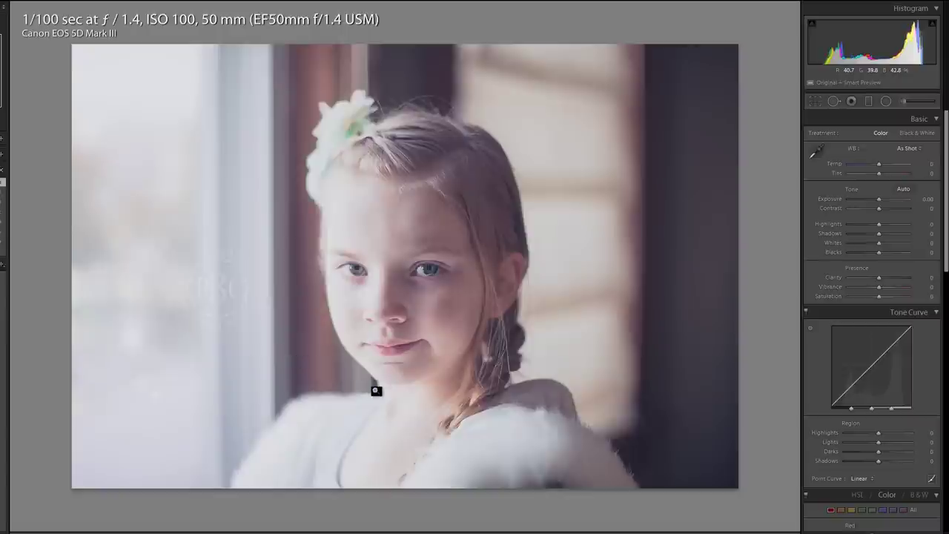
pyautogui.click(814, 102)
pyautogui.moveTo(403, 10); pyautogui.dragTo(403, 29)
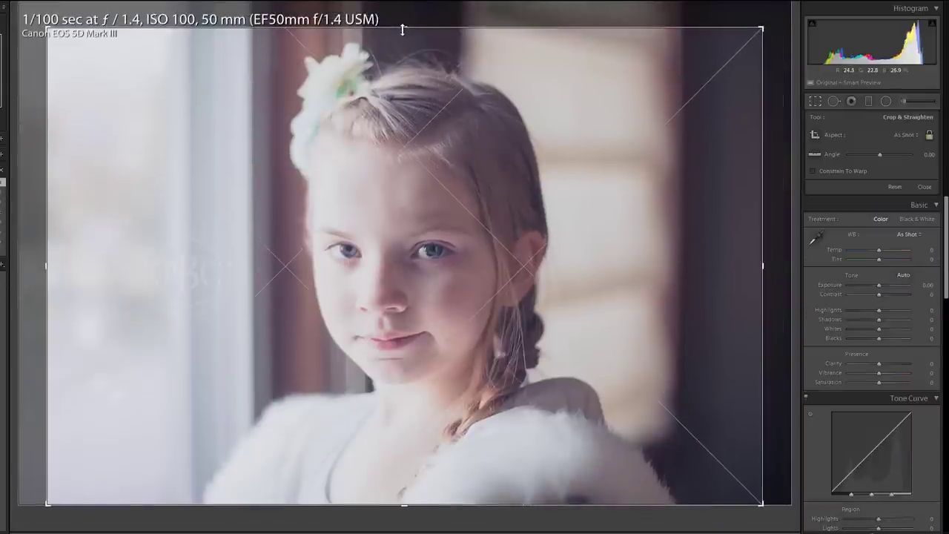
pyautogui.press('Return')
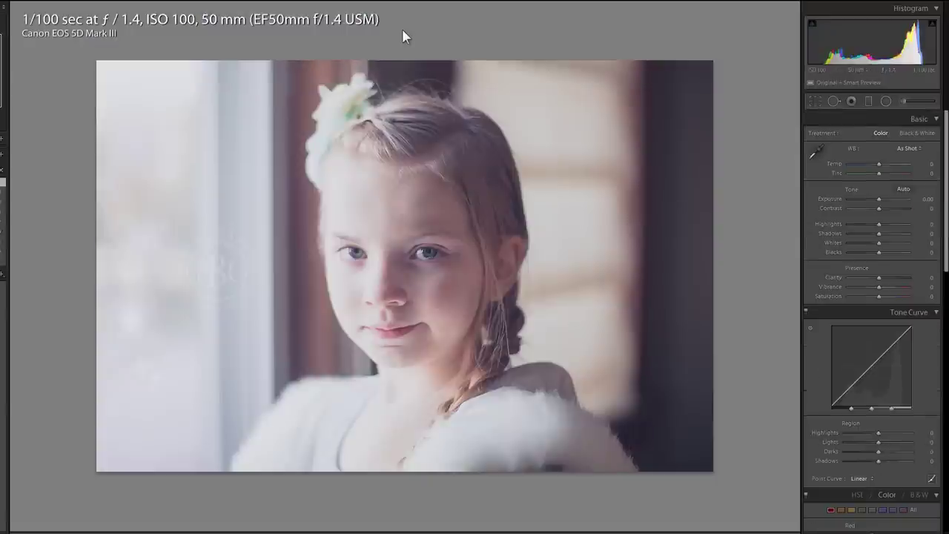
# Step: Try a square 1 x 1 crop on the girl's portrait, then undo that crop
pyautogui.click(822, 99)
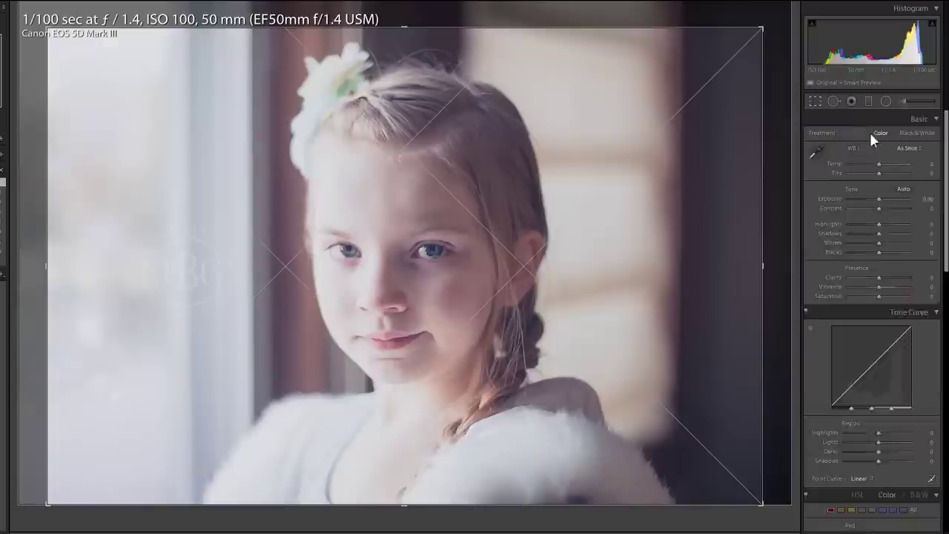
pyautogui.click(910, 134)
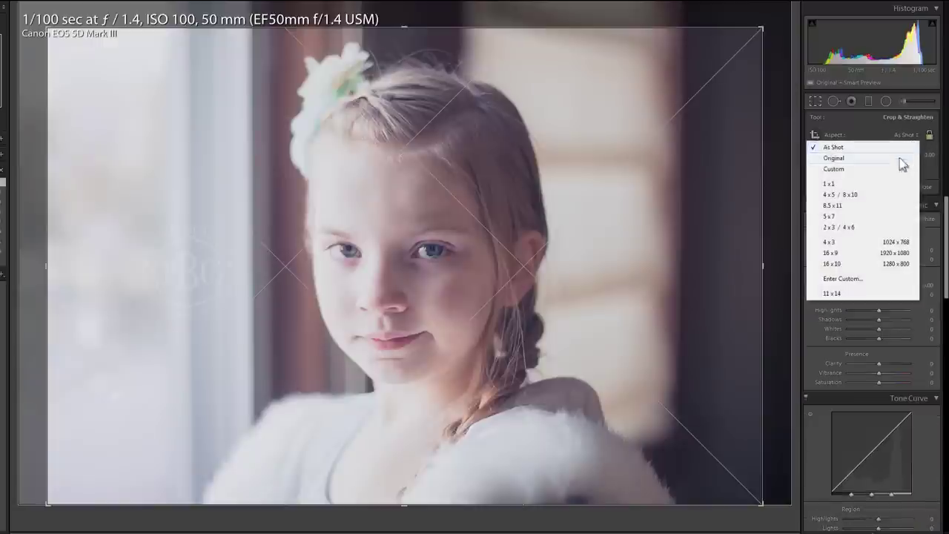
pyautogui.click(885, 184)
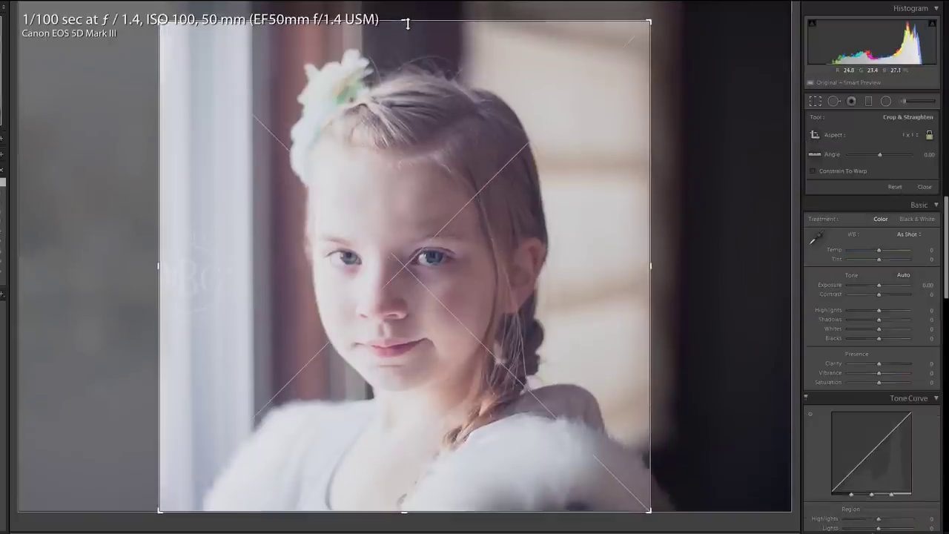
pyautogui.press('Return')
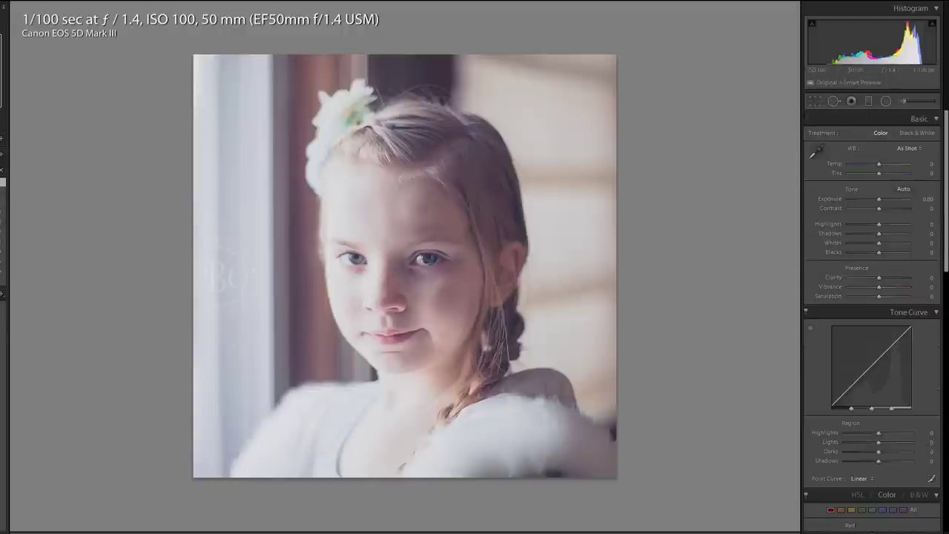
pyautogui.hotkey('ctrl', 'z')
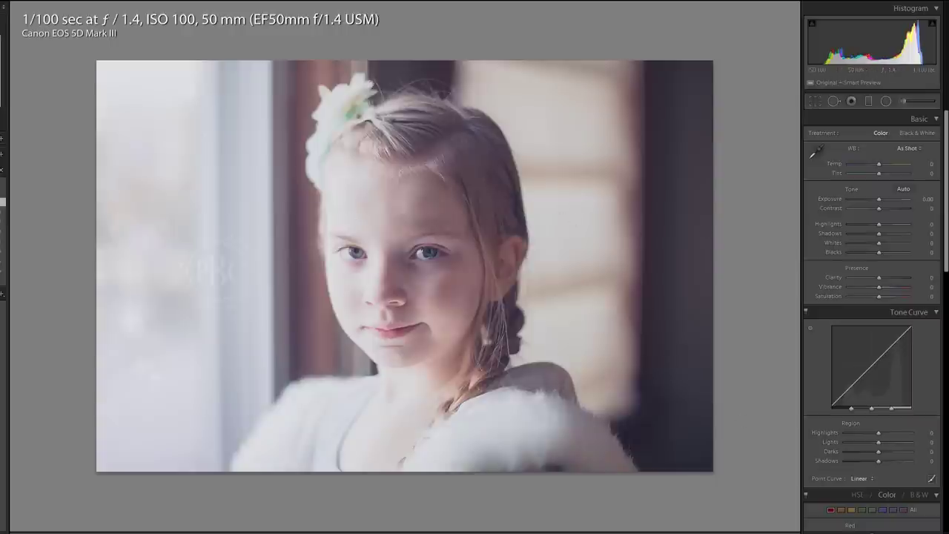
# Step: Go to the photo of the two young women back to back and inspect their faces and hair at full magnification
pyautogui.press('Right')
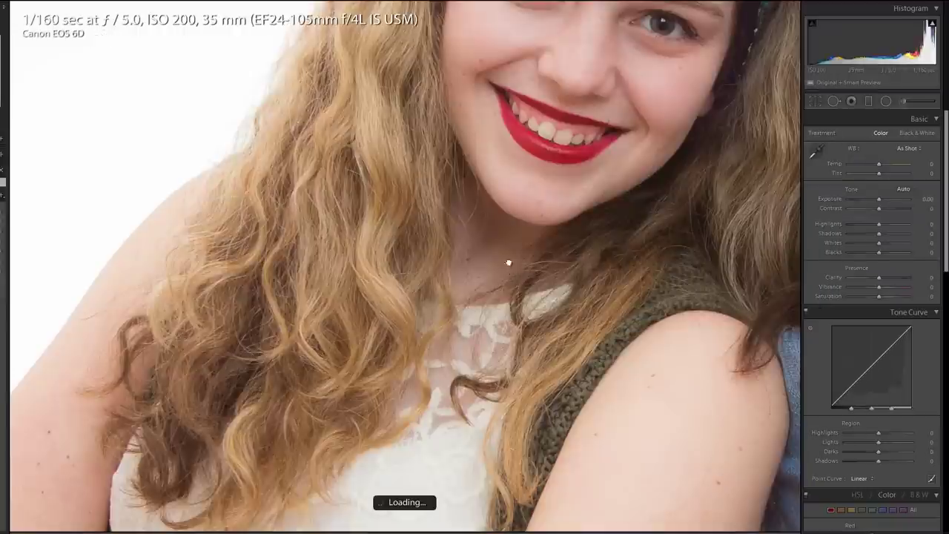
pyautogui.click(527, 266)
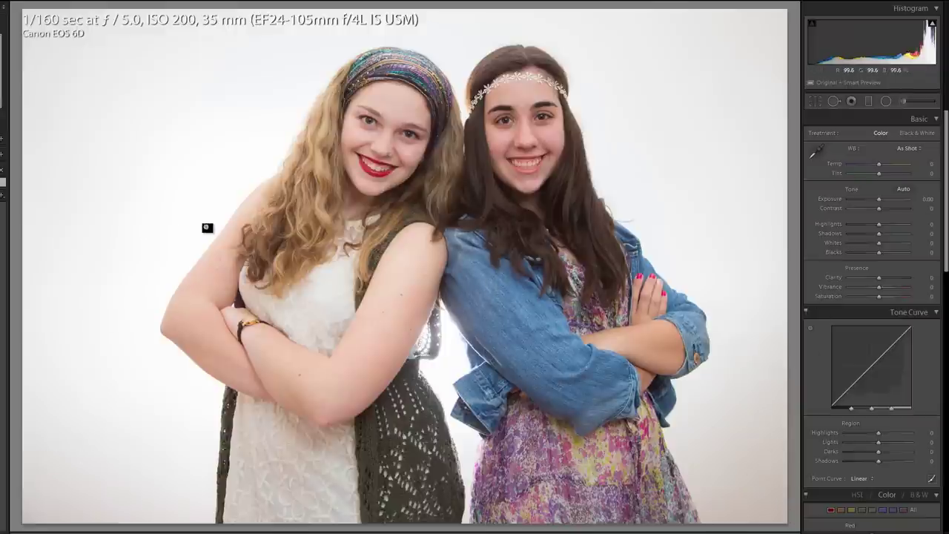
pyautogui.click(460, 126)
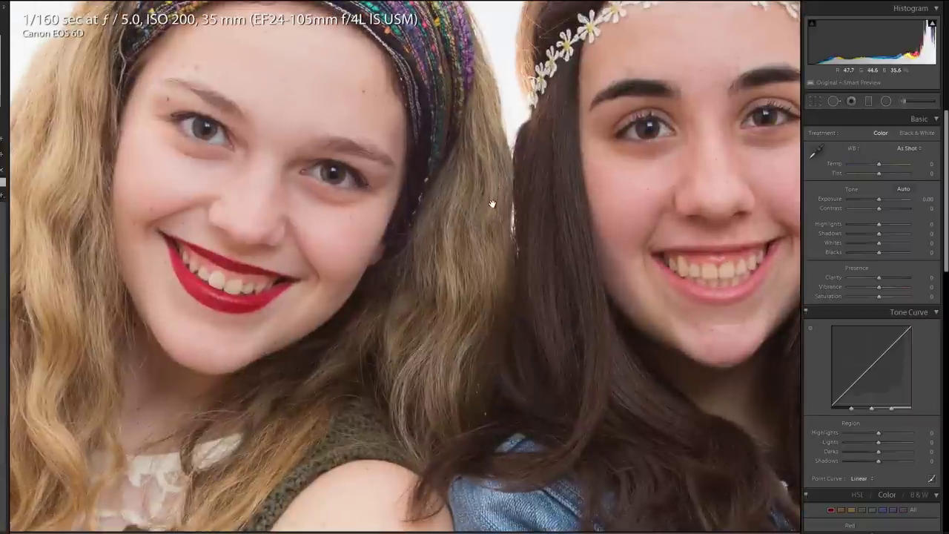
pyautogui.moveTo(439, 276); pyautogui.dragTo(512, 269)
pyautogui.click(537, 277)
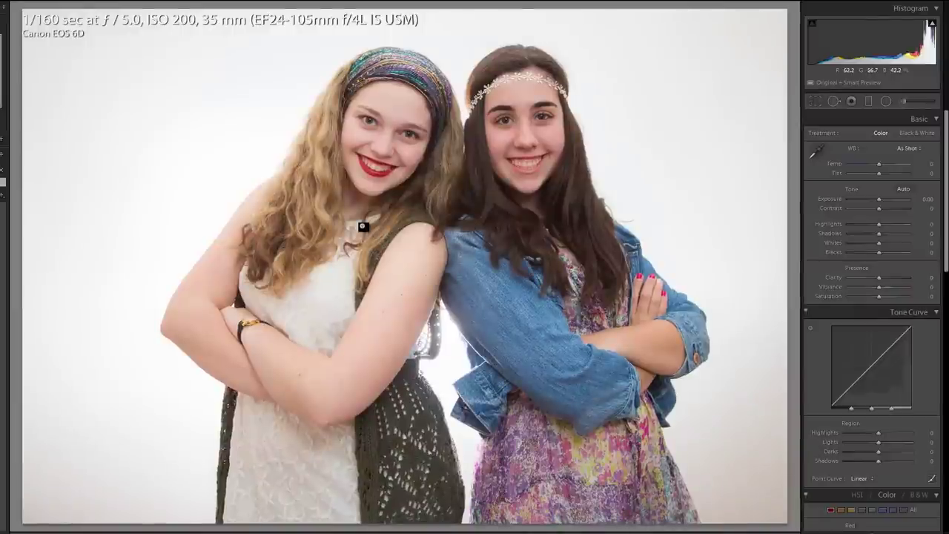
# Step: Revisit the girl's window portrait, return to the two women and examine the hand with the pink nails up close
pyautogui.press('Right')
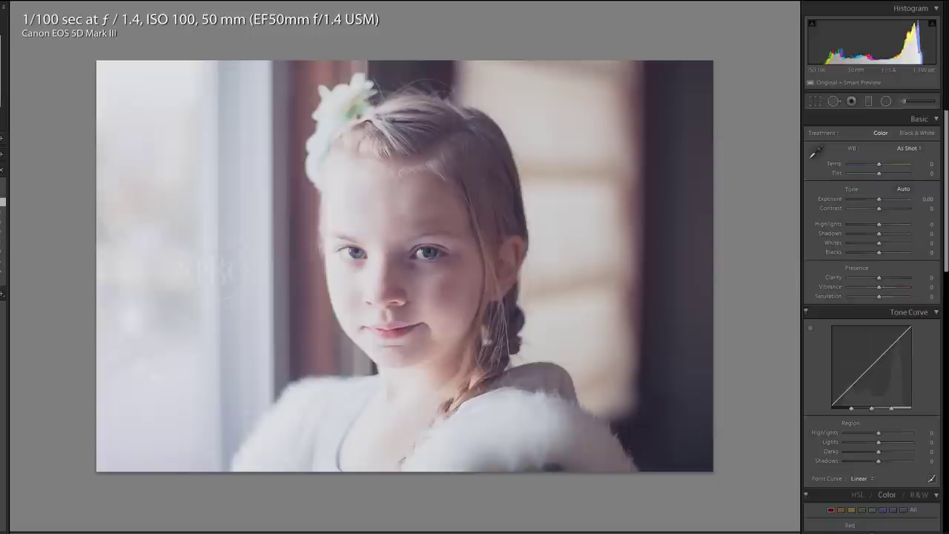
pyautogui.press('Right')
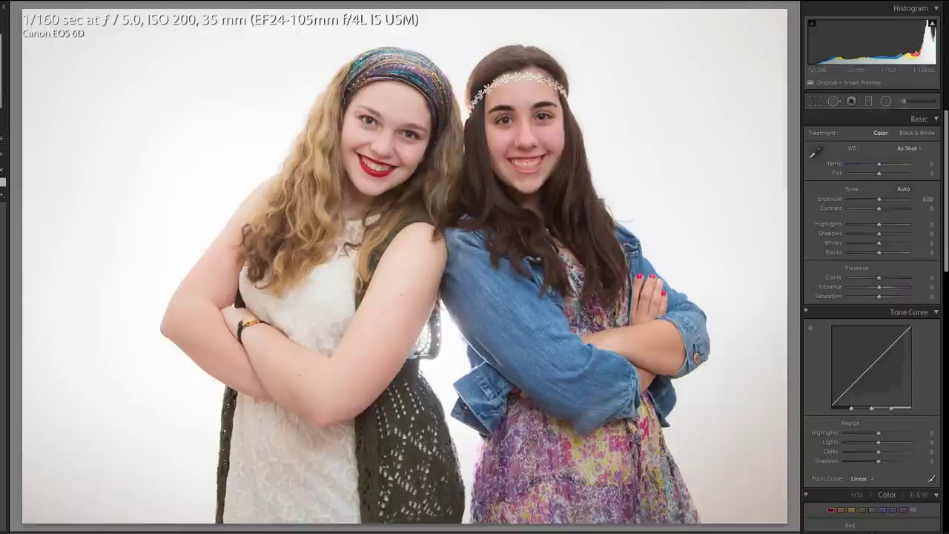
pyautogui.click(664, 289)
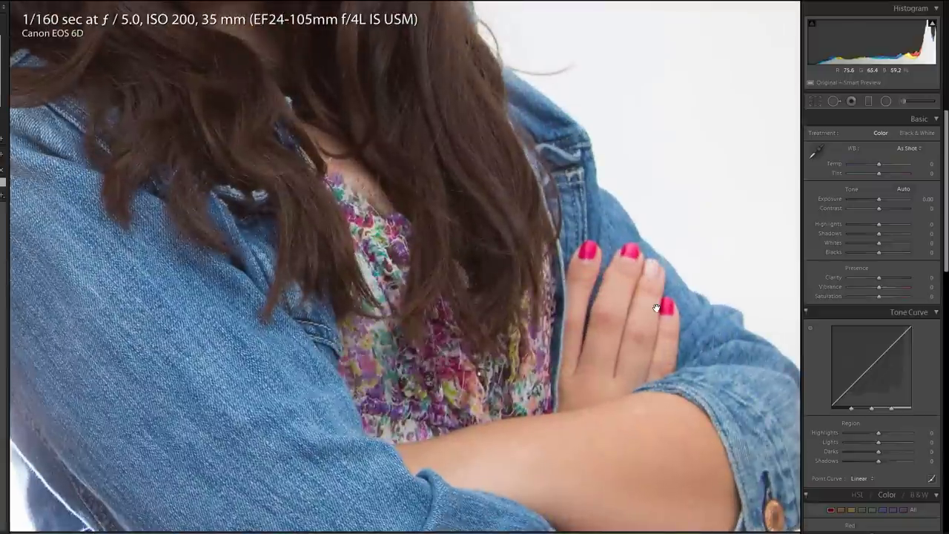
pyautogui.click(656, 308)
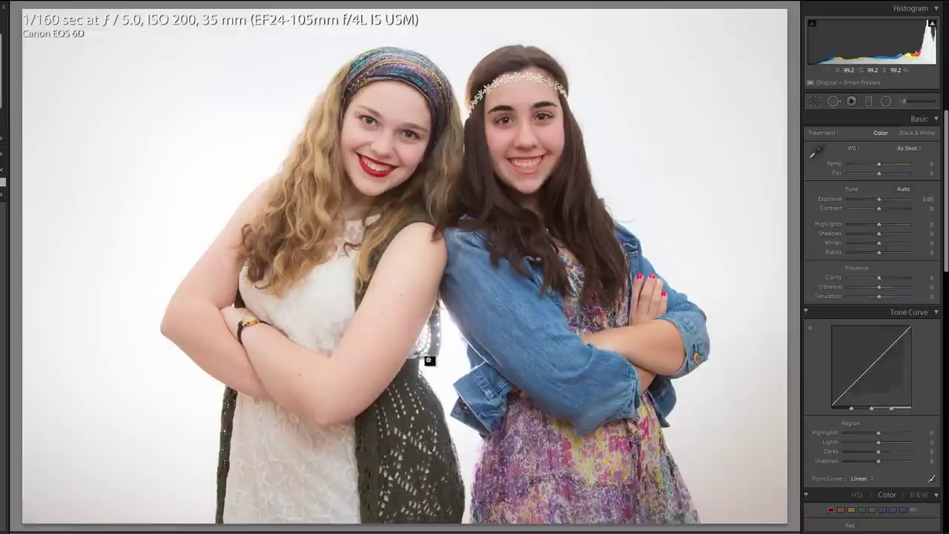
# Step: Go to the tiger photo and examine the eyes, nose, whiskers and paws up close, comparing them with the full frame
pyautogui.press('Right')
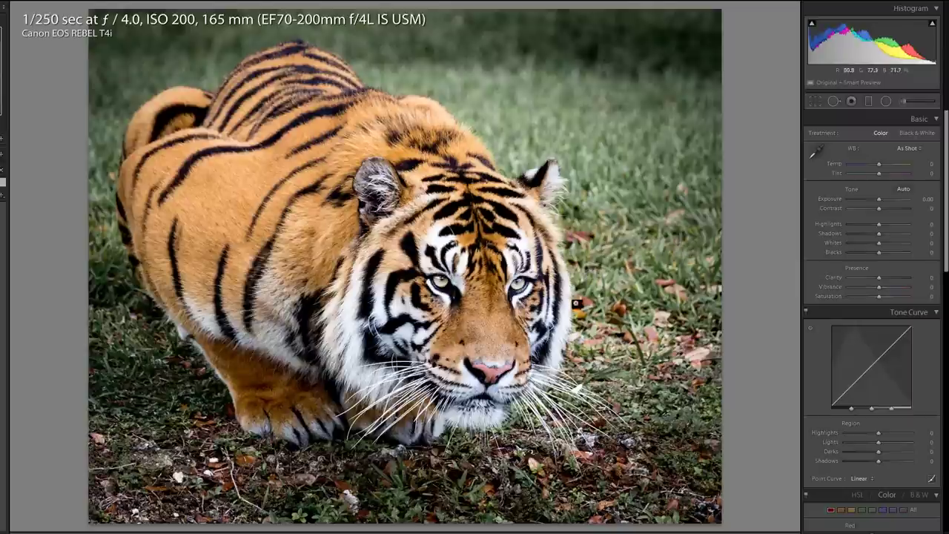
pyautogui.click(511, 310)
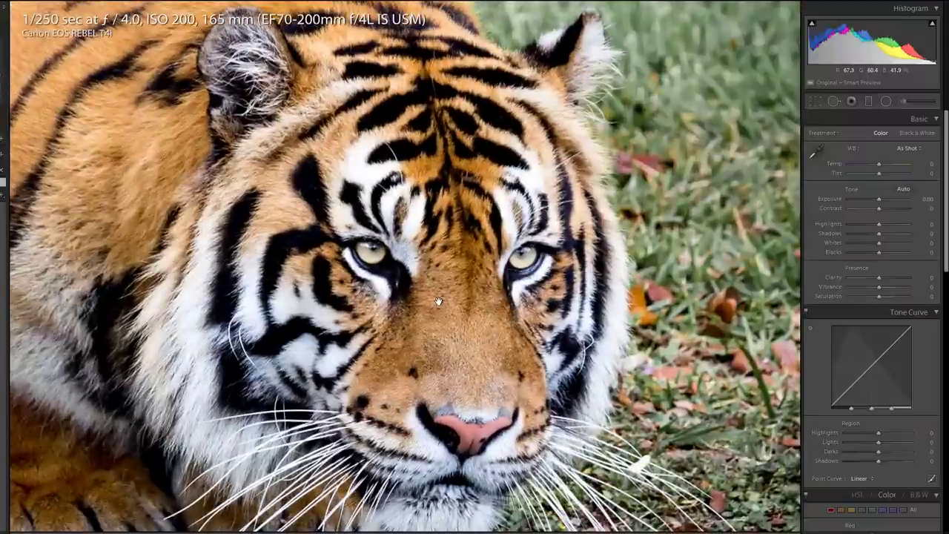
pyautogui.hotkey('ctrl', '=')
pyautogui.moveTo(462, 291); pyautogui.dragTo(493, 212)
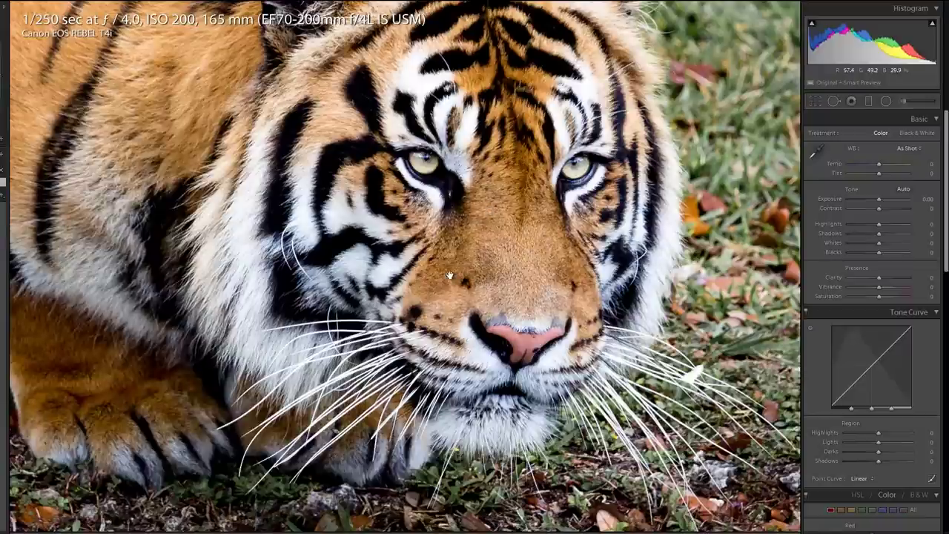
pyautogui.click(450, 276)
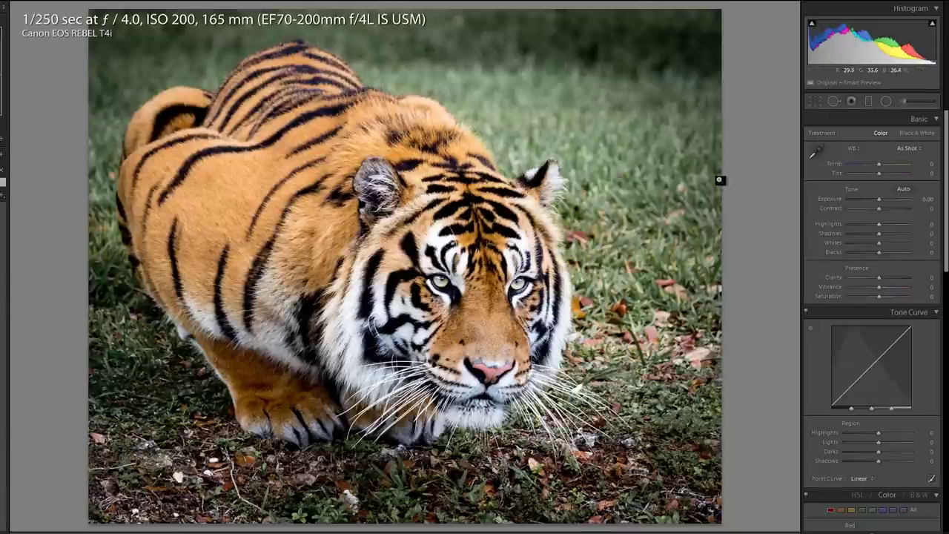
pyautogui.click(480, 316)
pyautogui.moveTo(453, 318); pyautogui.dragTo(523, 198)
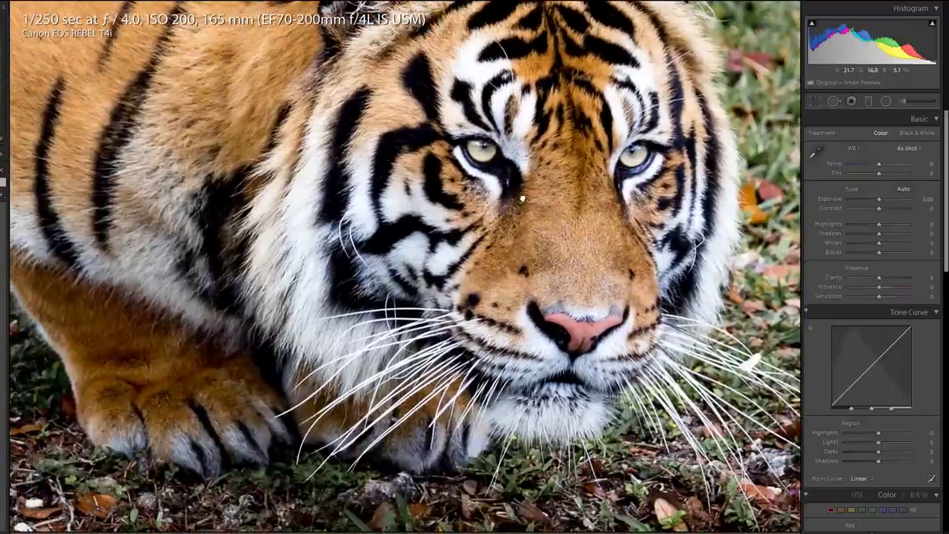
pyautogui.click(582, 182)
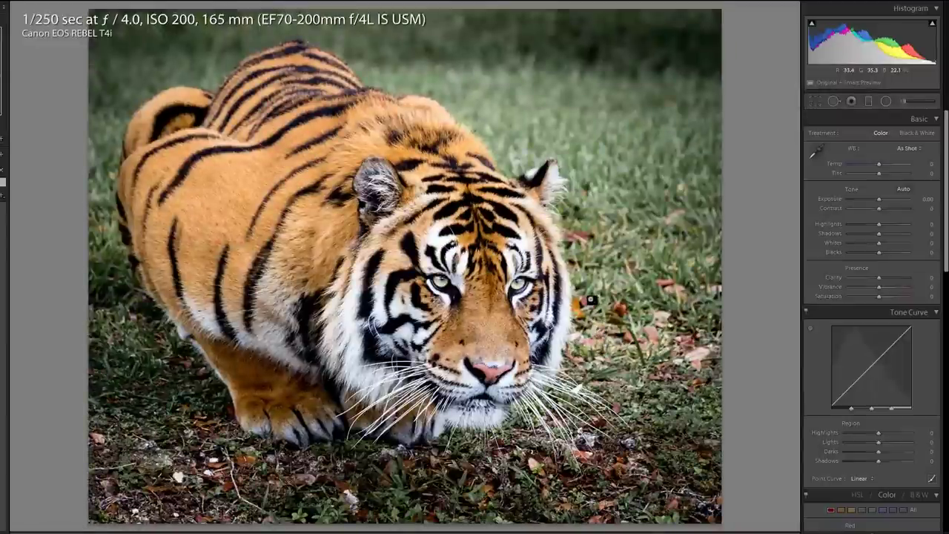
pyautogui.click(436, 316)
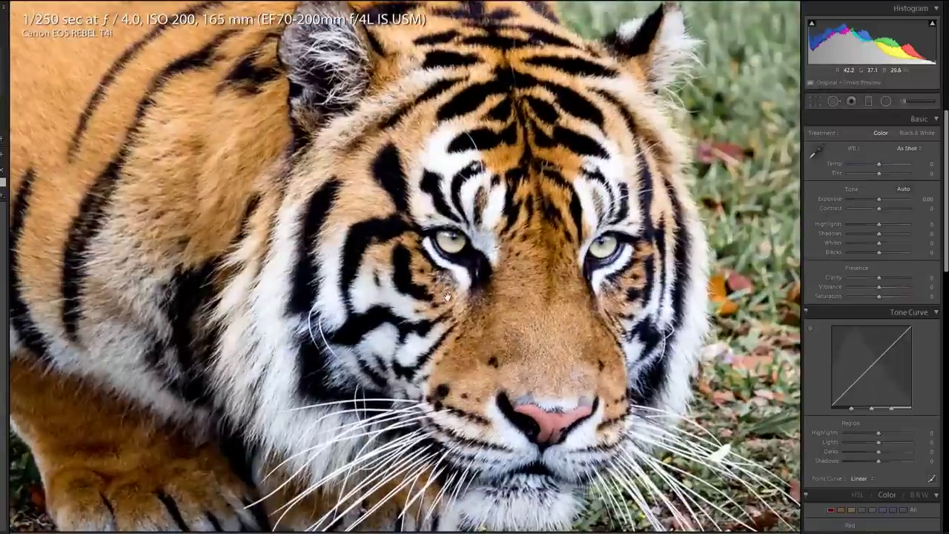
pyautogui.click(458, 274)
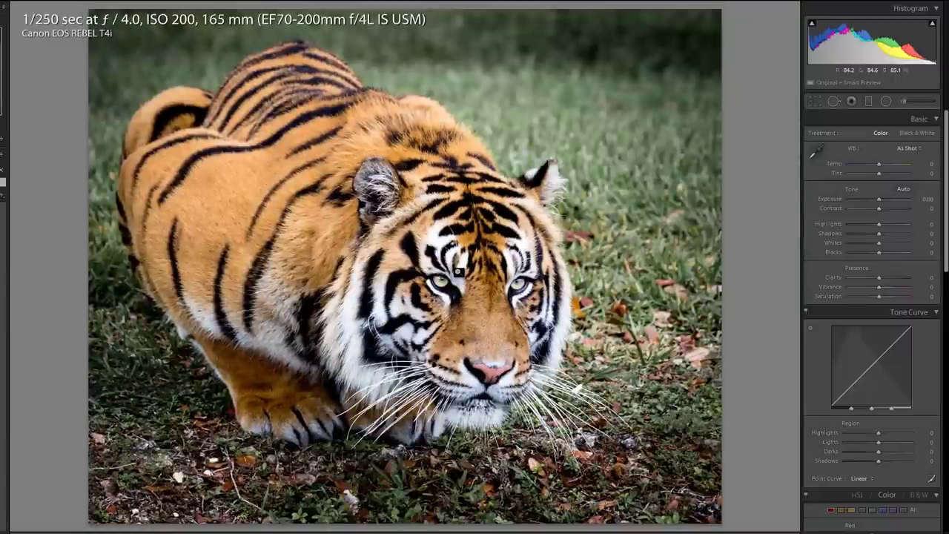
# Step: Go to the Japanese garden photo and inspect the trees, background buildings and thatched shelter at full magnification
pyautogui.press('Right')
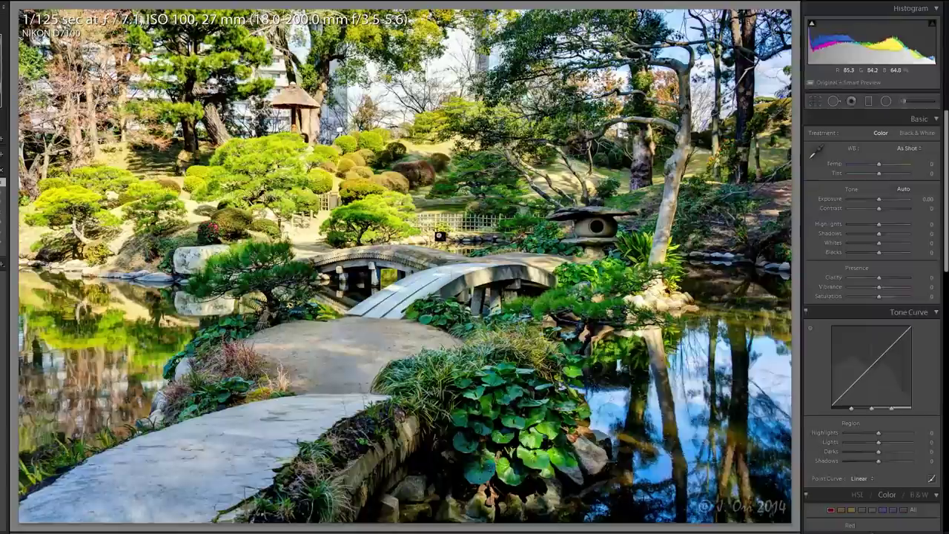
pyautogui.click(409, 151)
pyautogui.moveTo(410, 151); pyautogui.dragTo(433, 179)
pyautogui.press('Right')
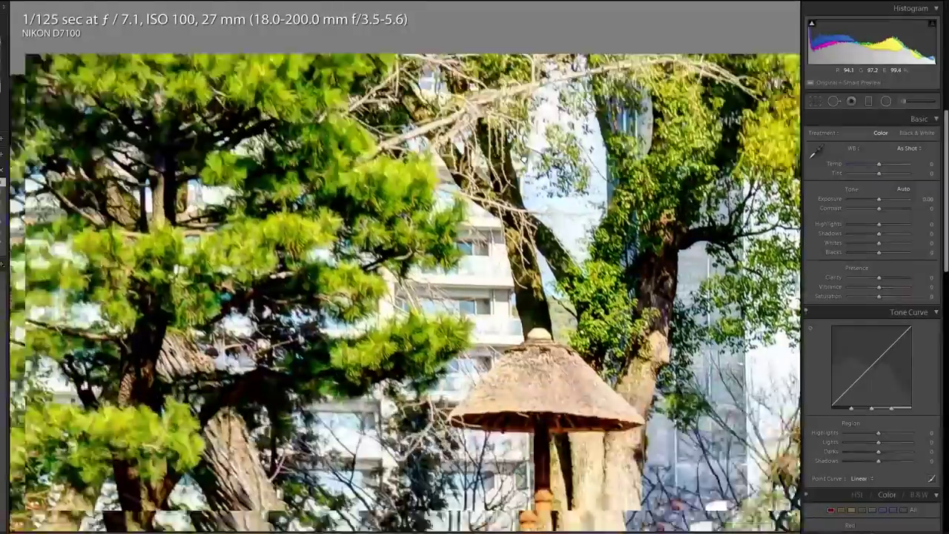
pyautogui.moveTo(526, 156); pyautogui.dragTo(552, 99)
pyautogui.moveTo(280, 351); pyautogui.dragTo(161, 177)
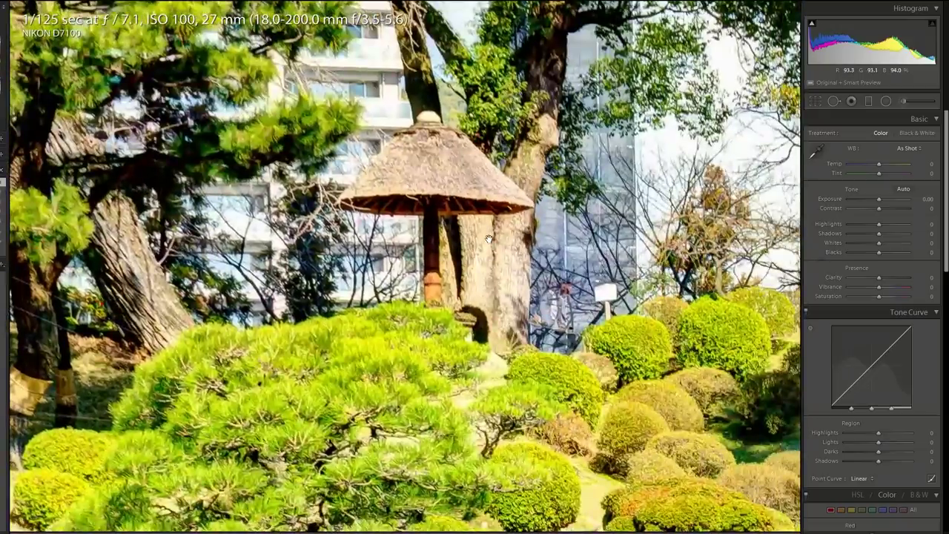
pyautogui.moveTo(489, 240); pyautogui.dragTo(288, 240)
# Step: Examine the garden's arched bridge, stone lantern, low pine and pond reflections up close, then return to the full frame
pyautogui.moveTo(676, 145); pyautogui.dragTo(379, 274)
pyautogui.moveTo(415, 445); pyautogui.dragTo(416, 334)
pyautogui.moveTo(416, 482); pyautogui.dragTo(262, 35)
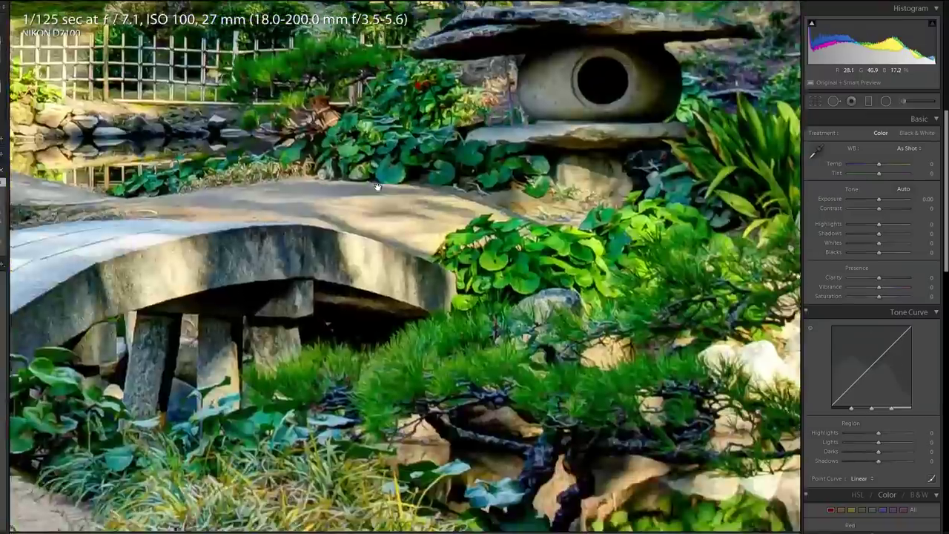
pyautogui.moveTo(536, 325); pyautogui.dragTo(245, 155)
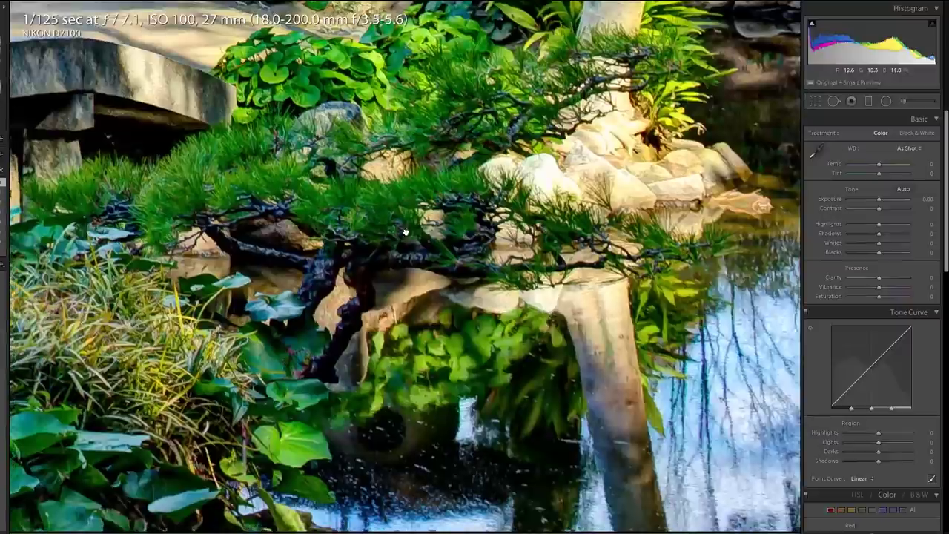
pyautogui.click(409, 232)
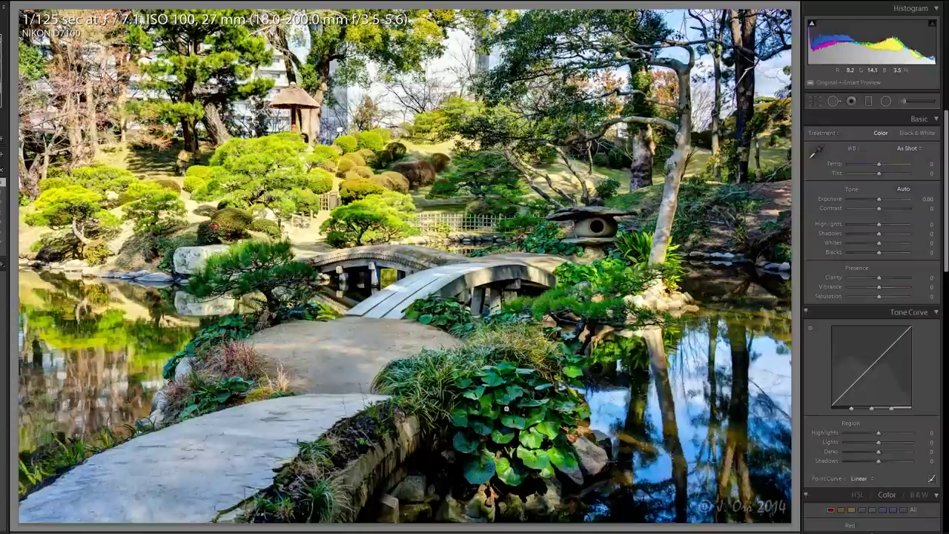
# Step: Inspect the pines, clipped shrubs and sandy path behind the bridge up close, comparing them with the full garden view
pyautogui.click(334, 216)
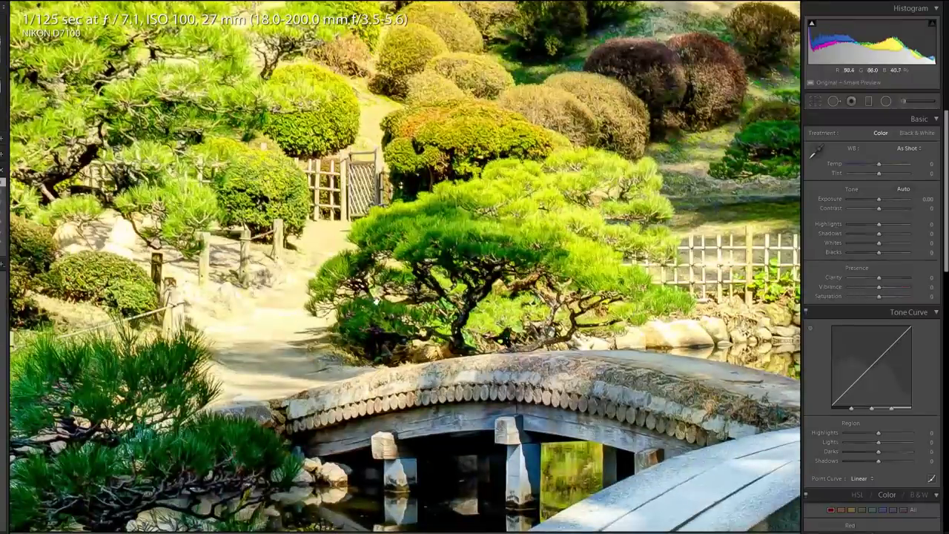
pyautogui.click(256, 285)
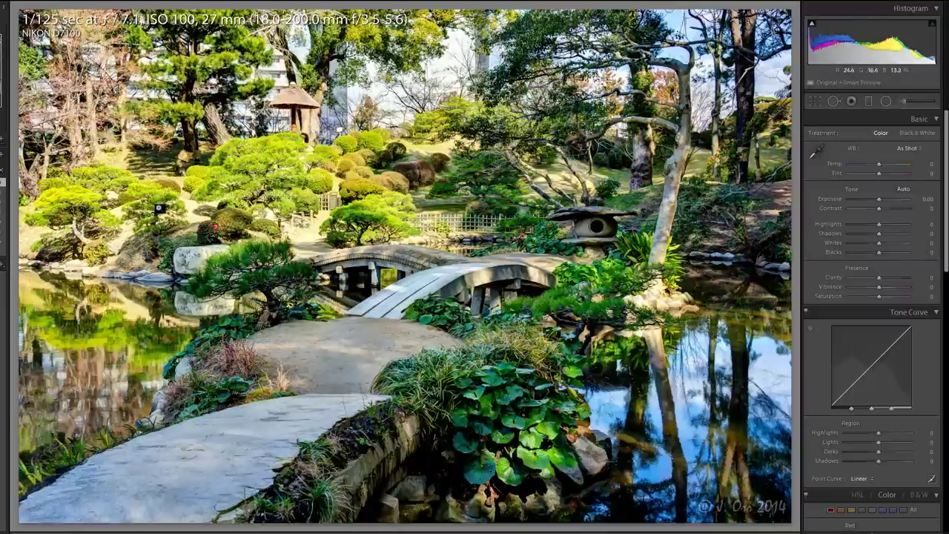
pyautogui.click(199, 199)
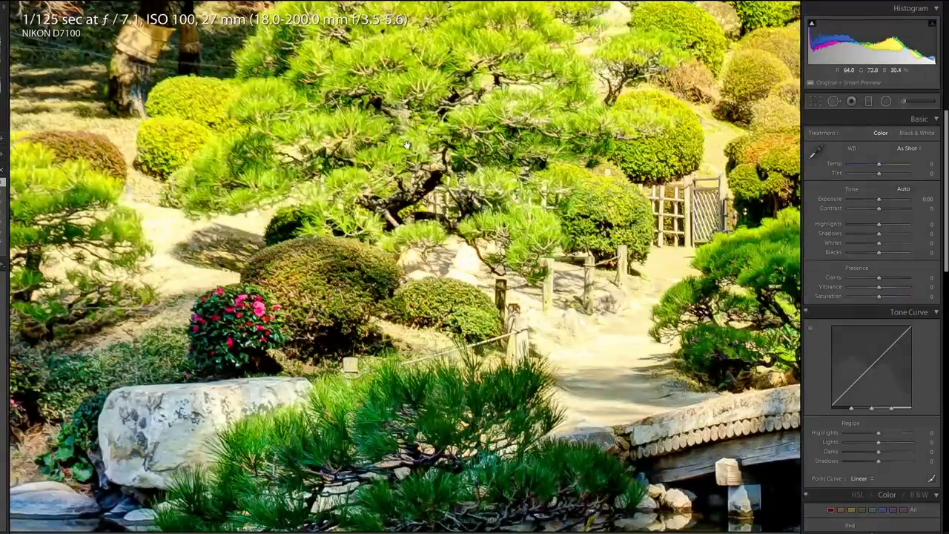
pyautogui.click(429, 151)
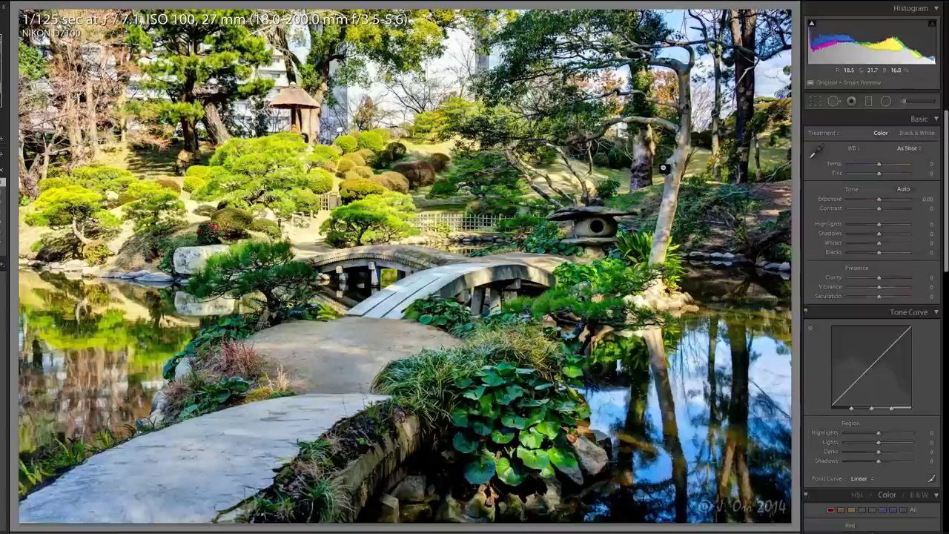
# Step: Go to the night light-trail photo, examine the yield sign up close, and move on to the sleeping baby photo
pyautogui.press('Right')
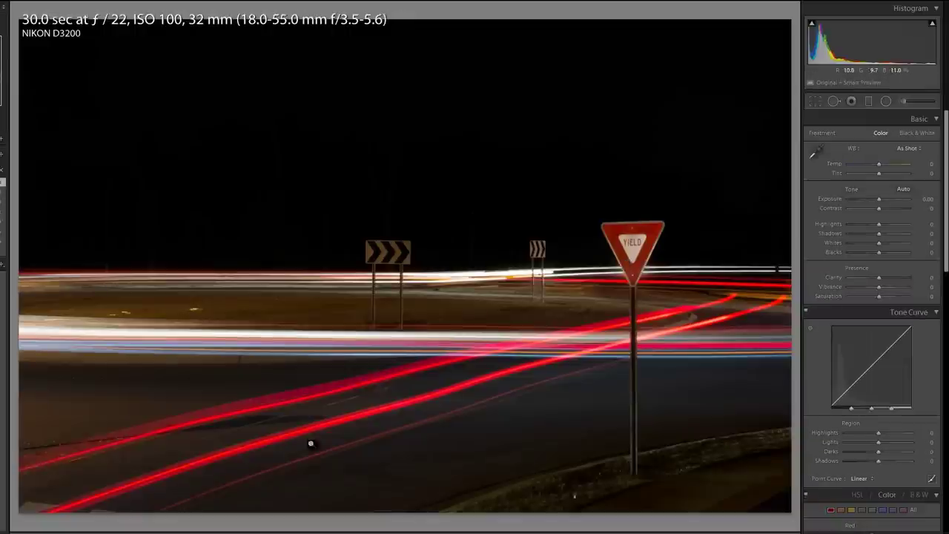
pyautogui.click(441, 318)
pyautogui.click(645, 227)
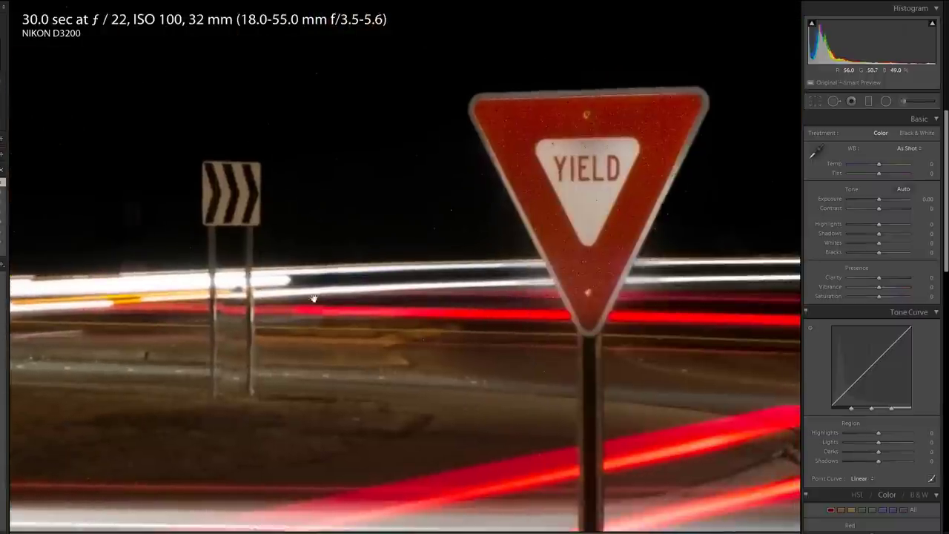
pyautogui.click(276, 307)
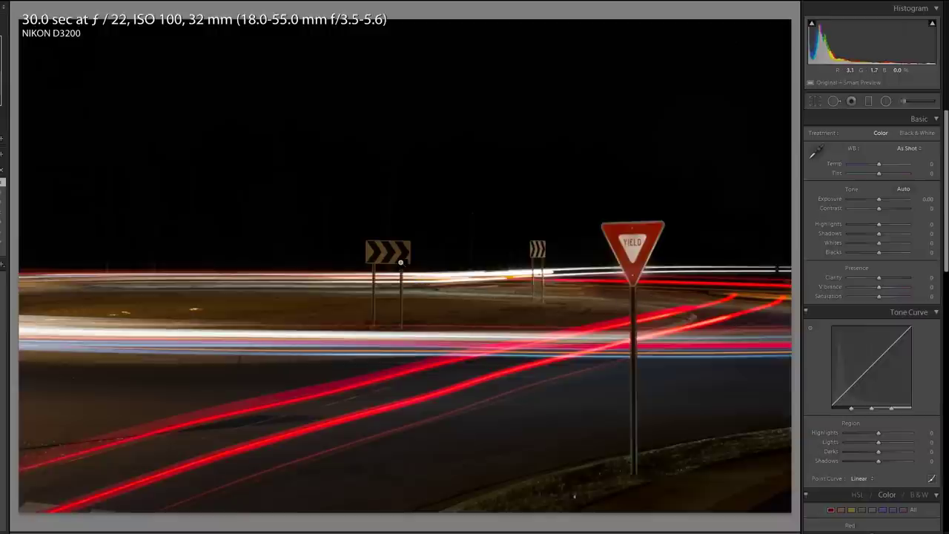
pyautogui.press('Right')
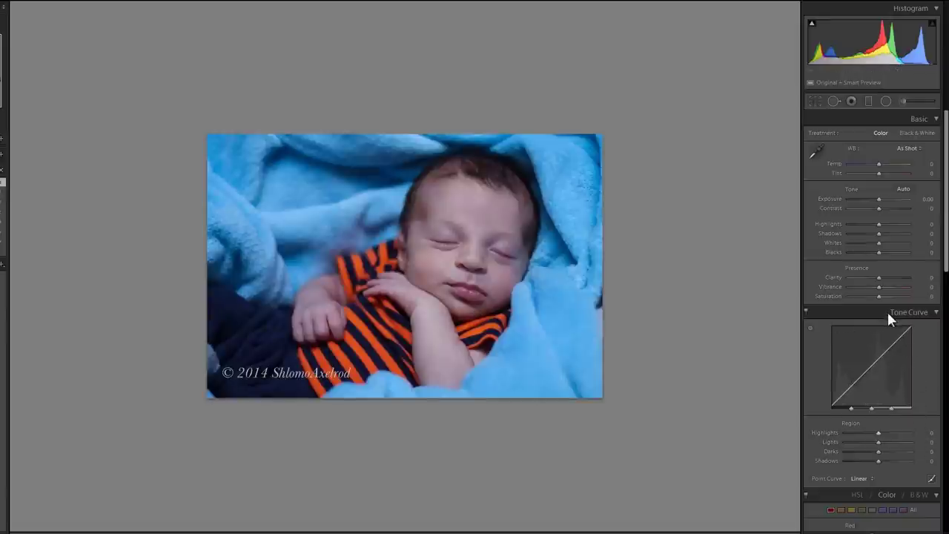
# Step: Try desaturating the sleeping baby photo down to -100, then reset its Saturation
pyautogui.moveTo(879, 287); pyautogui.dragTo(859, 293)
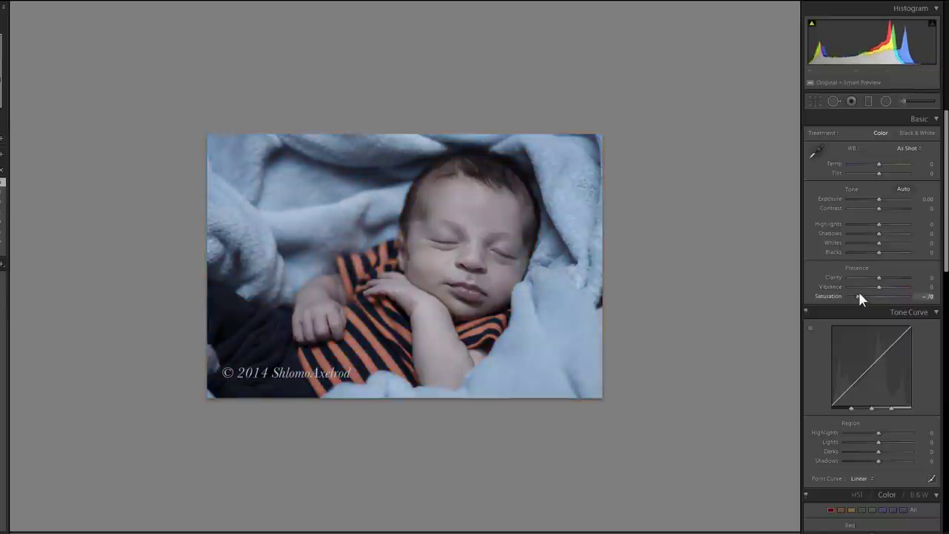
pyautogui.moveTo(858, 293); pyautogui.dragTo(844, 291)
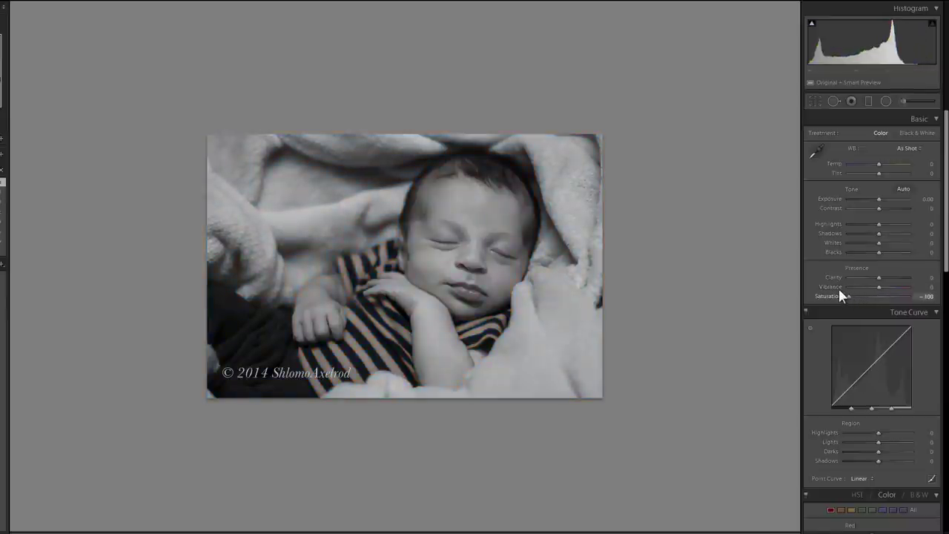
pyautogui.moveTo(852, 290); pyautogui.dragTo(878, 295)
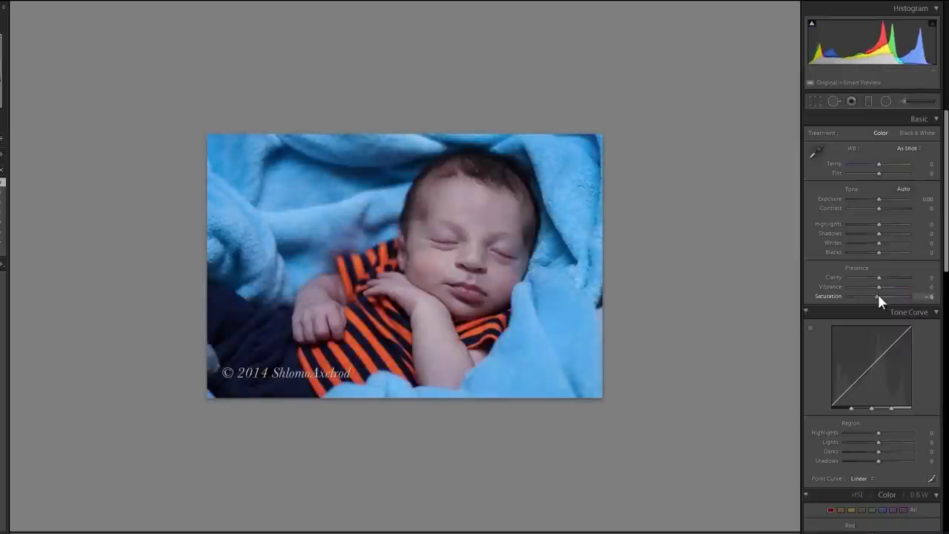
pyautogui.doubleClick(881, 295)
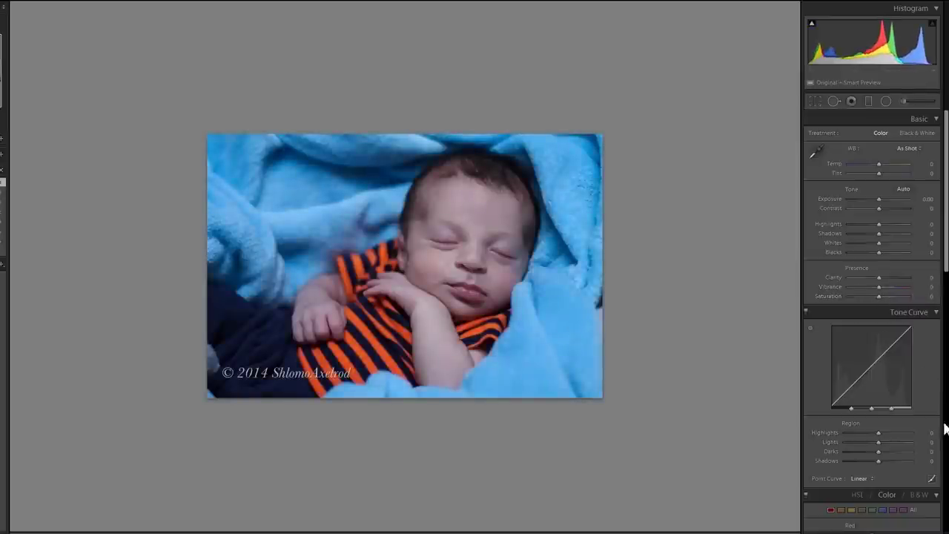
# Step: Convert the sleeping baby photo to black and white with the B&W mix
pyautogui.scroll(-3, 873, 413)
pyautogui.click(917, 410)
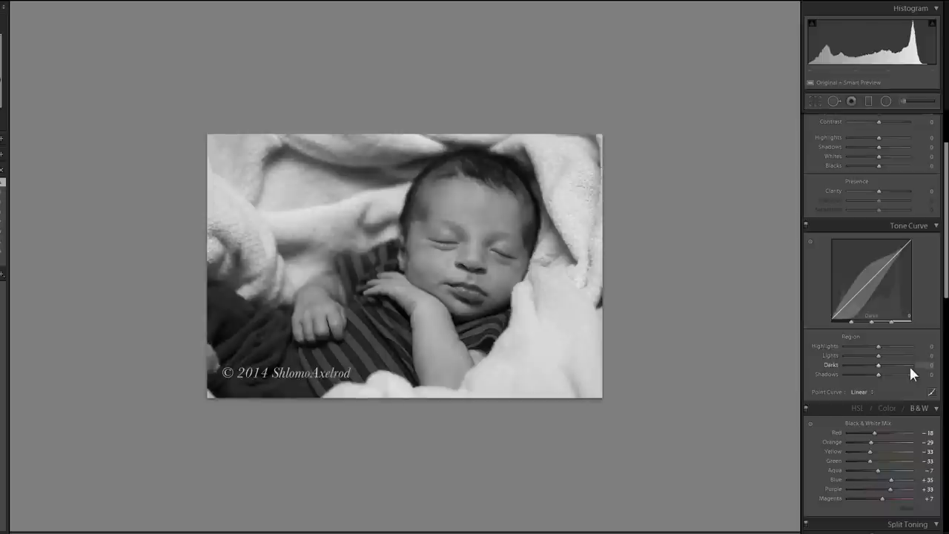
pyautogui.scroll(3, 867, 233)
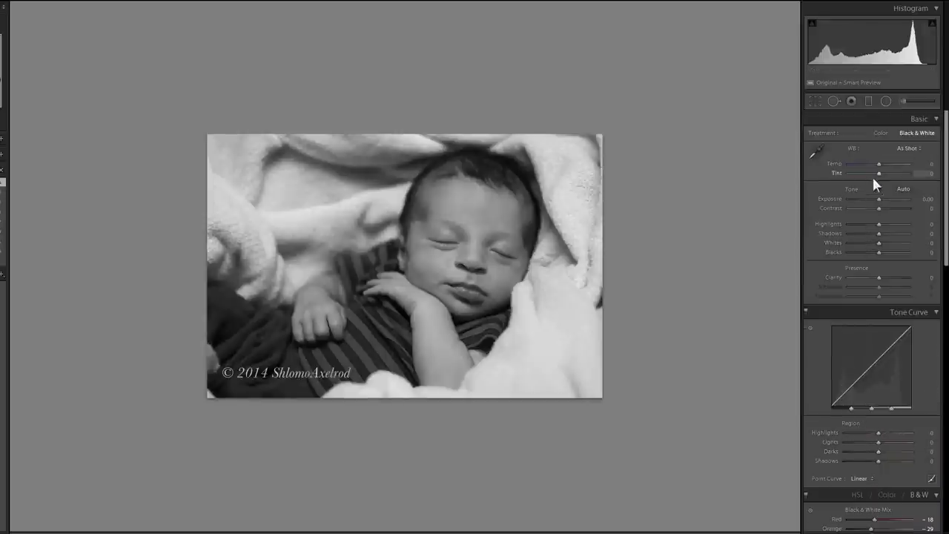
# Step: Set the baby photo's Exposure to +0.29 and its black-and-white mix to Aqua -29 and Blue -17
pyautogui.moveTo(878, 198); pyautogui.dragTo(877, 195)
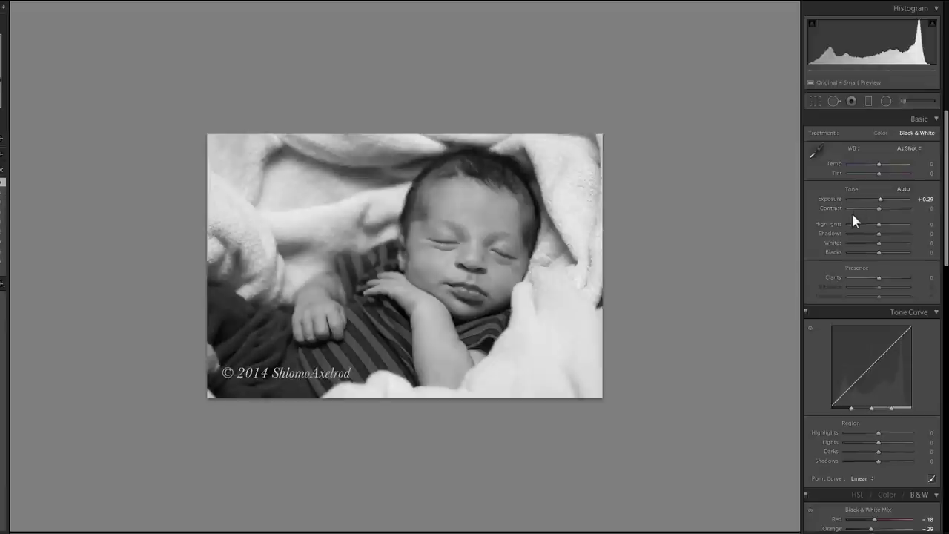
pyautogui.scroll(-5, 855, 245)
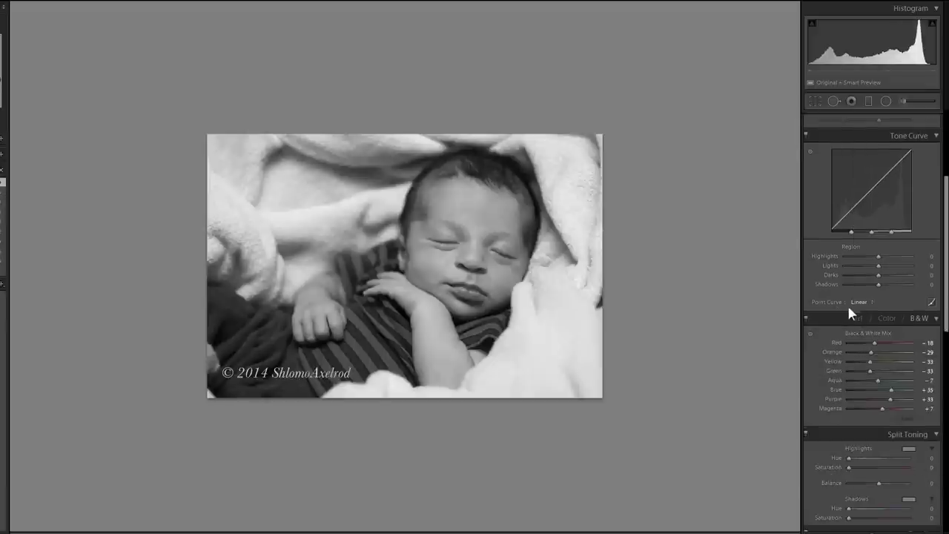
pyautogui.moveTo(893, 386); pyautogui.dragTo(868, 382)
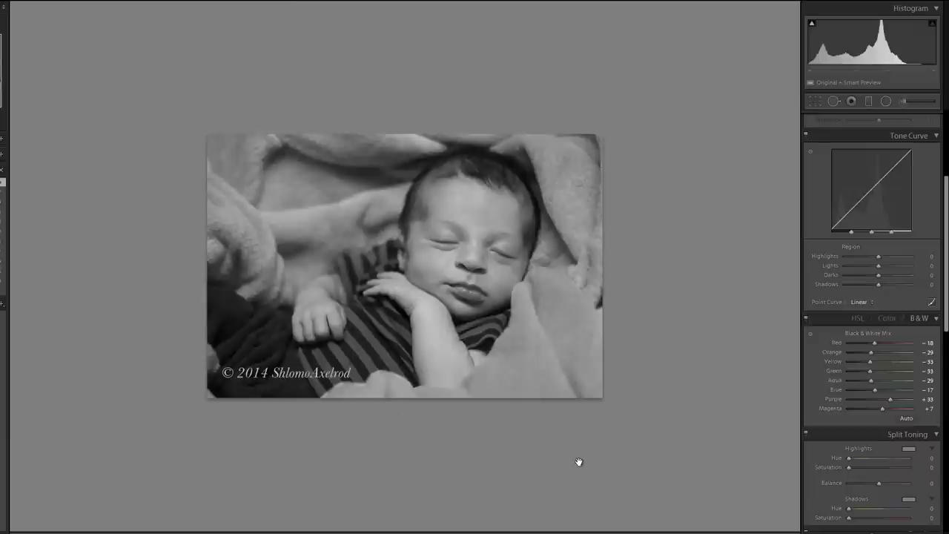
# Step: Go to the black-and-white fisherman photo and examine the far end of the net and the watermark up close
pyautogui.press('Right')
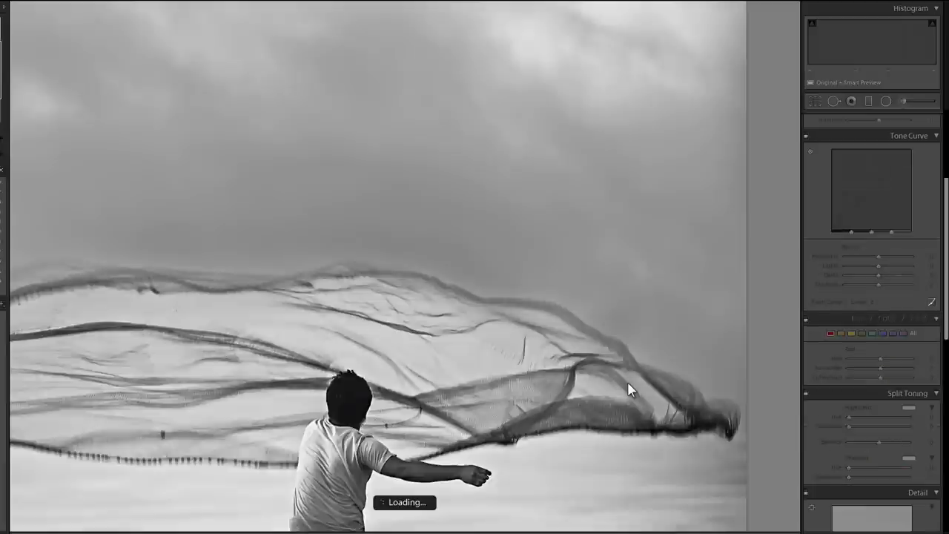
pyautogui.click(511, 385)
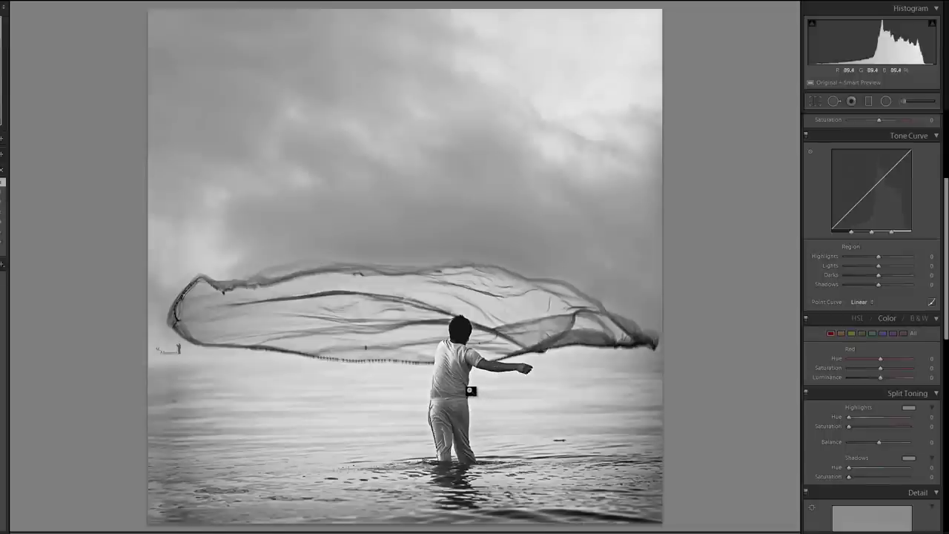
pyautogui.click(215, 363)
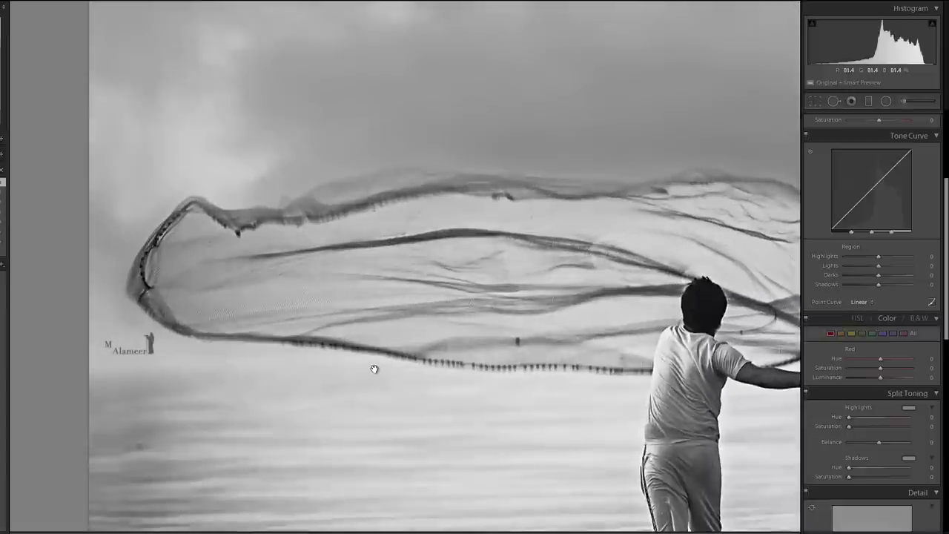
pyautogui.click(374, 369)
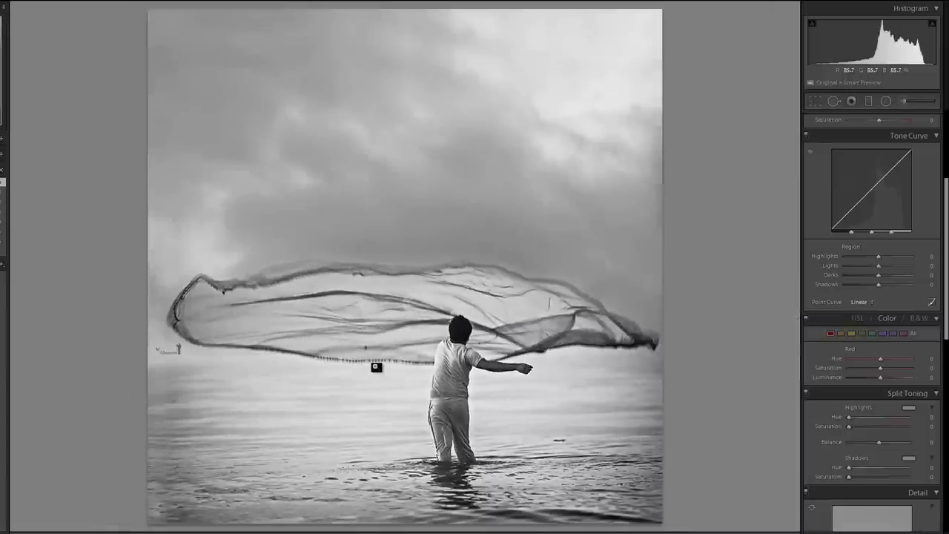
# Step: Inspect the fisherman's body and legs in the water, then the net's upper edge against the sky, at full magnification
pyautogui.click(455, 413)
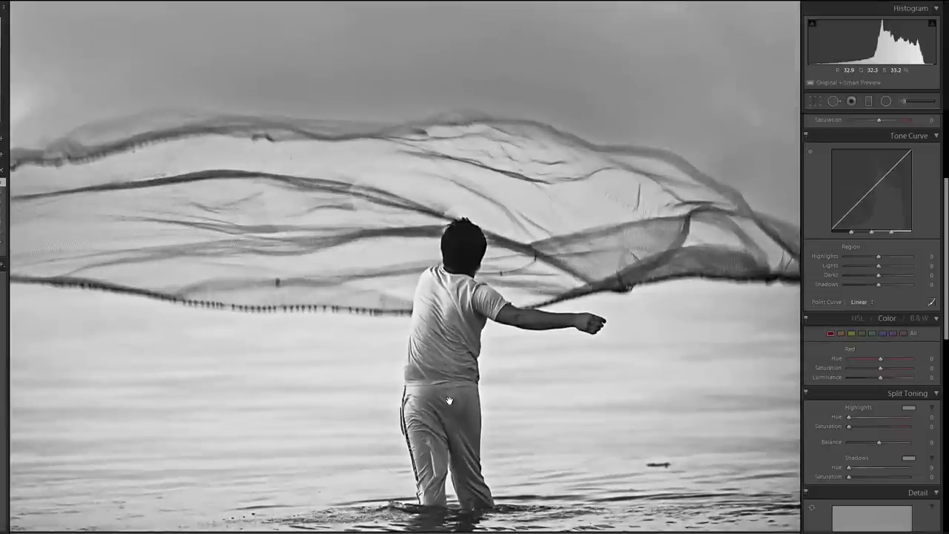
pyautogui.moveTo(367, 415); pyautogui.dragTo(438, 253)
pyautogui.click(440, 253)
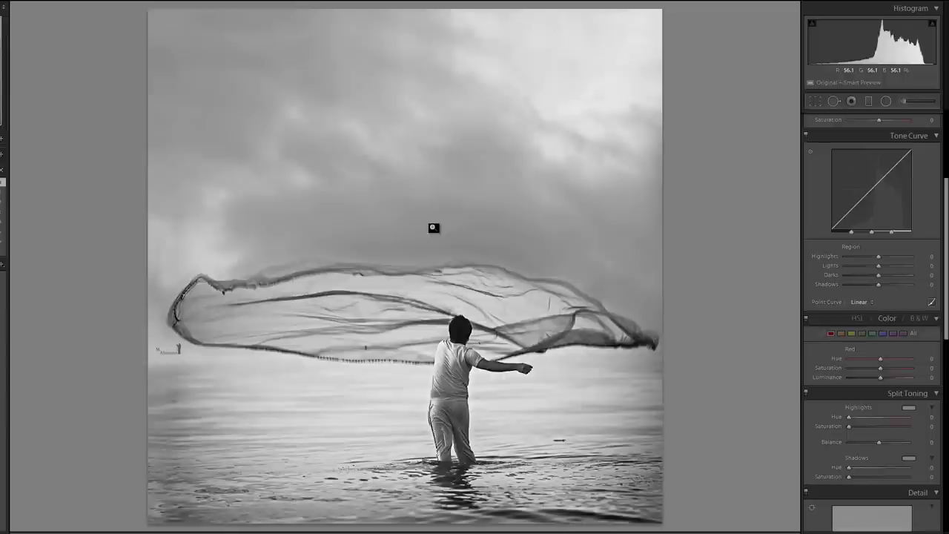
pyautogui.click(561, 272)
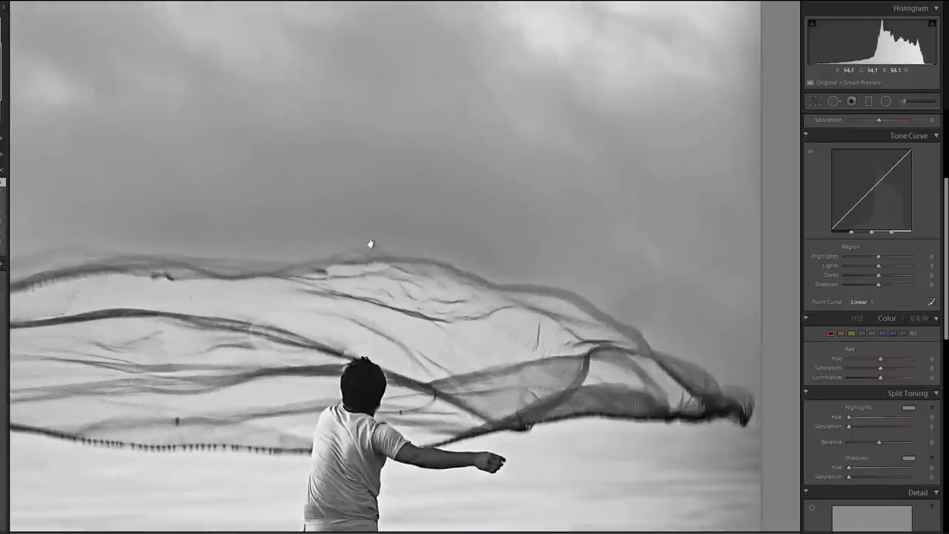
pyautogui.moveTo(110, 269); pyautogui.dragTo(290, 234)
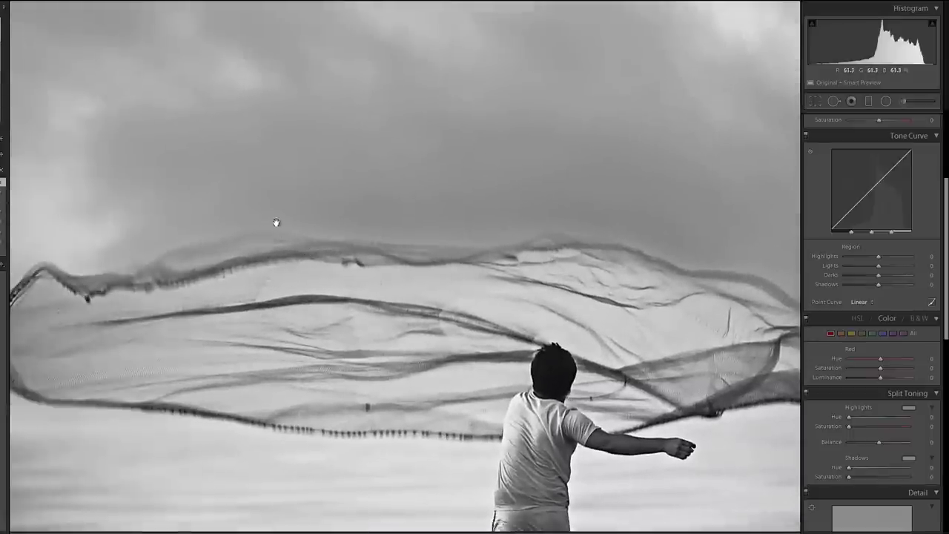
pyautogui.click(358, 254)
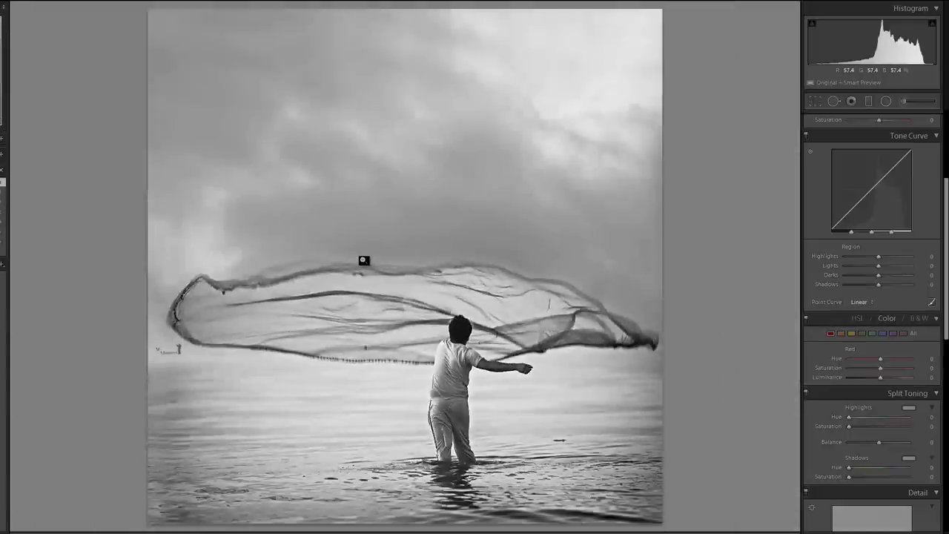
# Step: Go to the café umbrella photo, examine the pink panther figures on the table up close, and return to full view
pyautogui.press('Right')
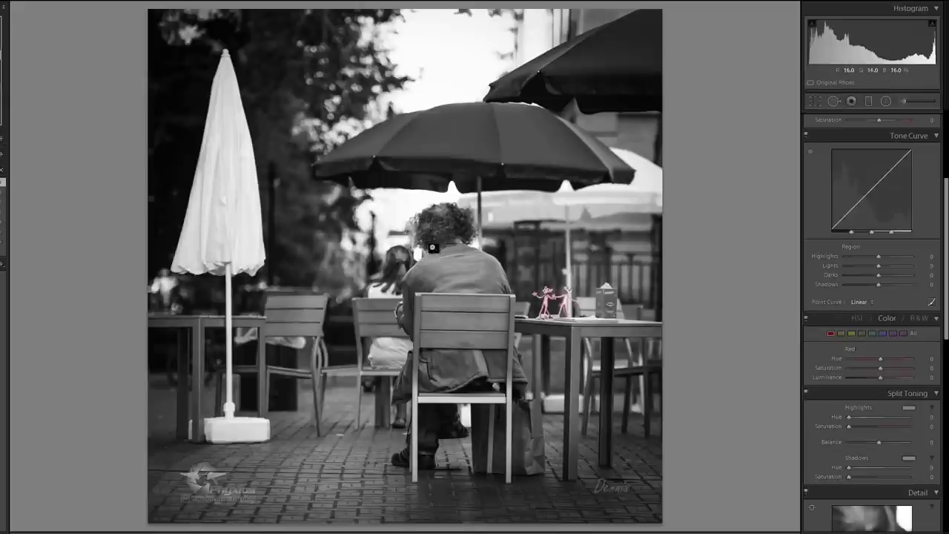
pyautogui.click(557, 299)
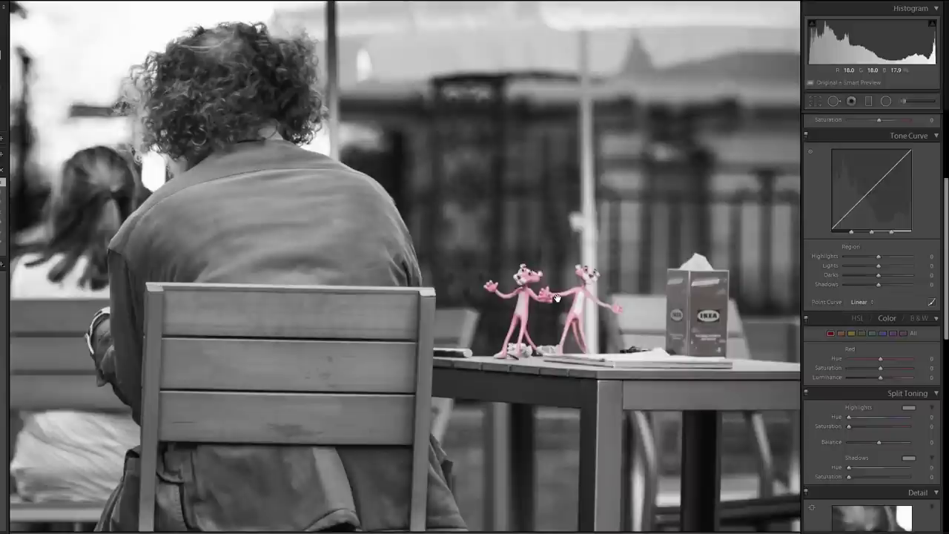
pyautogui.click(556, 297)
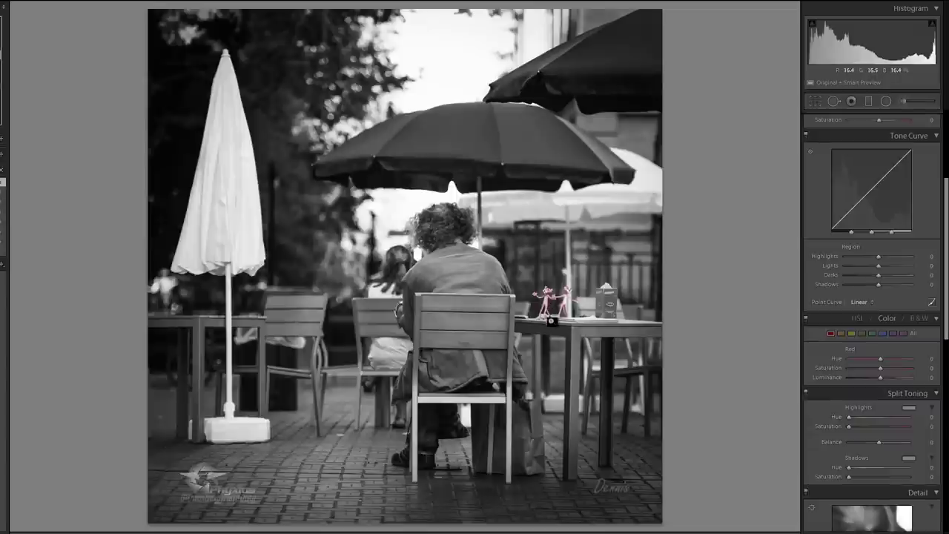
# Step: Inspect the pink panther figures and seated man up close, view the harbour sunset photo, and return to the café photo
pyautogui.click(557, 331)
pyautogui.moveTo(569, 333); pyautogui.dragTo(647, 350)
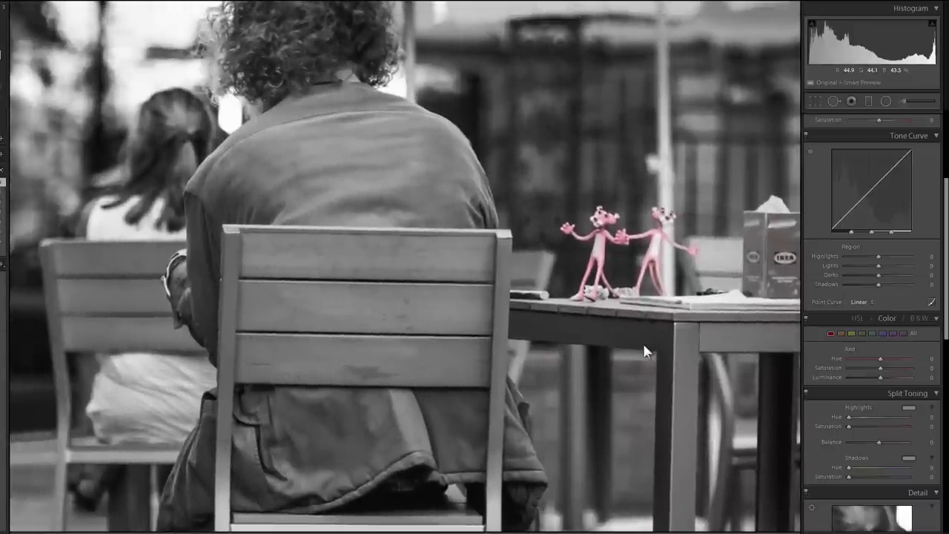
pyautogui.click(621, 318)
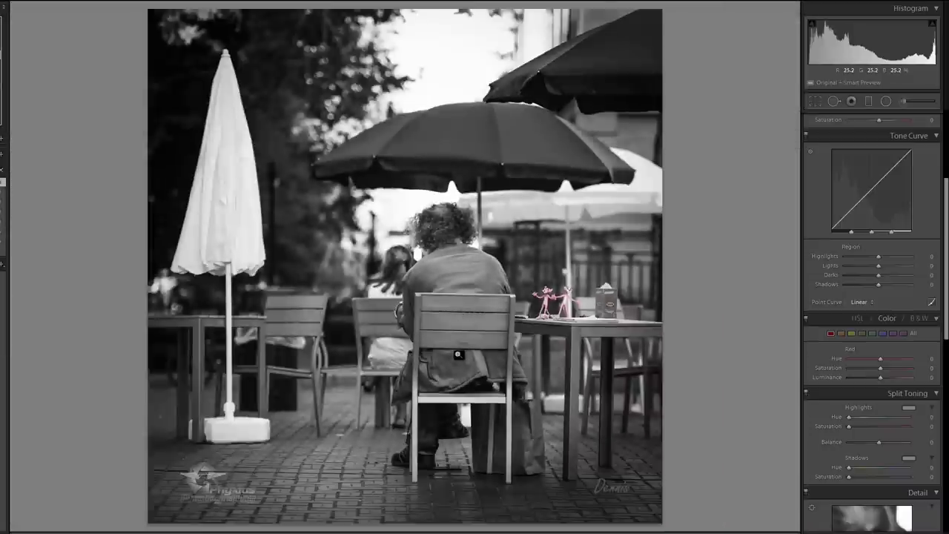
pyautogui.press('Right')
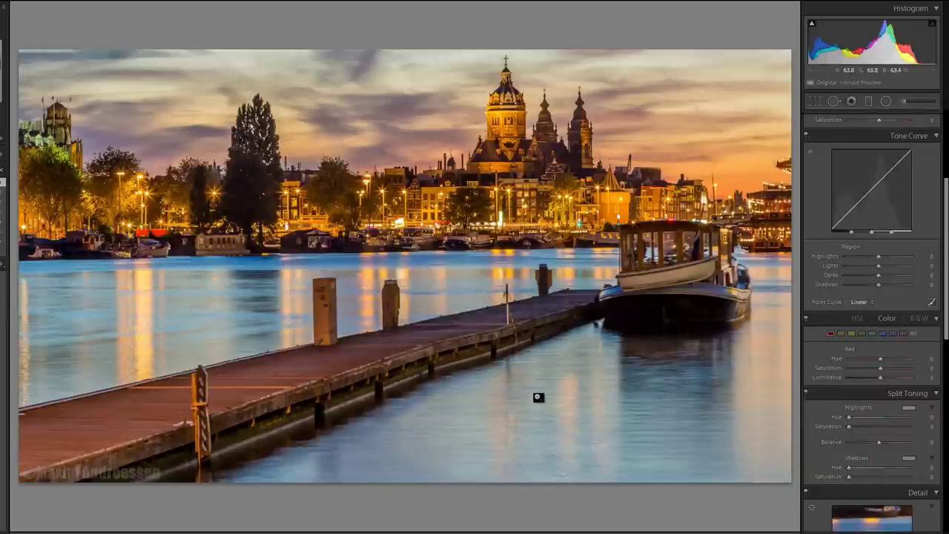
pyautogui.press('Left')
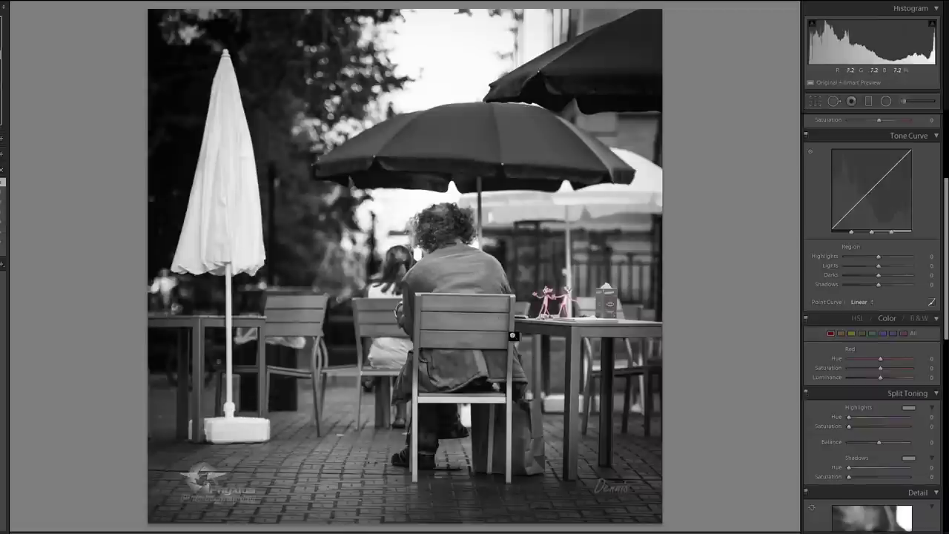
# Step: Try a tighter square crop of the café photo that excludes the closed white umbrella and both watermarks
pyautogui.click(814, 101)
pyautogui.moveTo(148, 268); pyautogui.dragTo(232, 272)
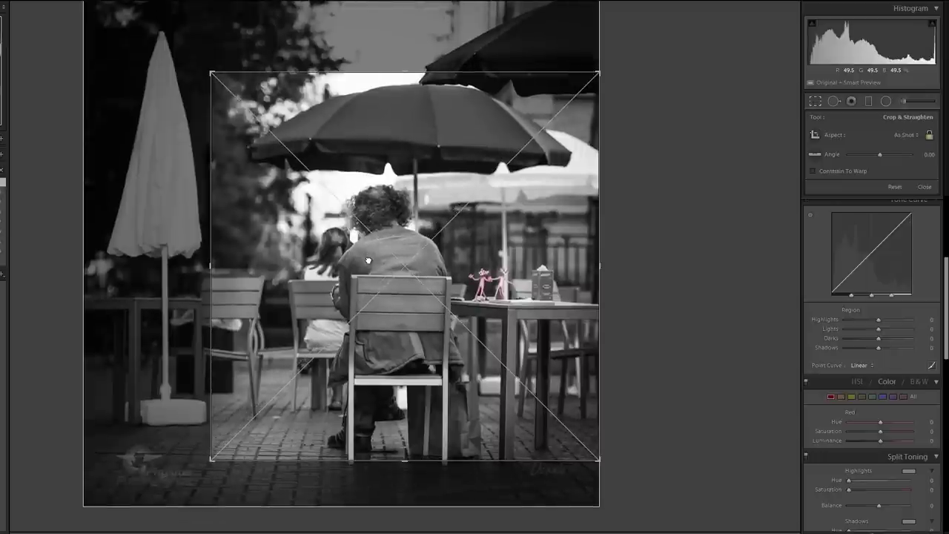
pyautogui.moveTo(368, 260); pyautogui.dragTo(368, 257)
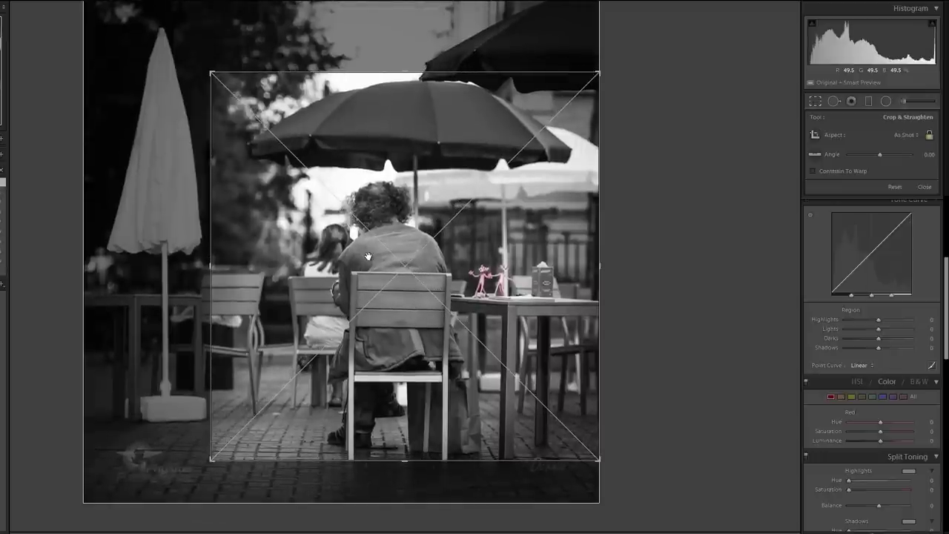
pyautogui.press('Return')
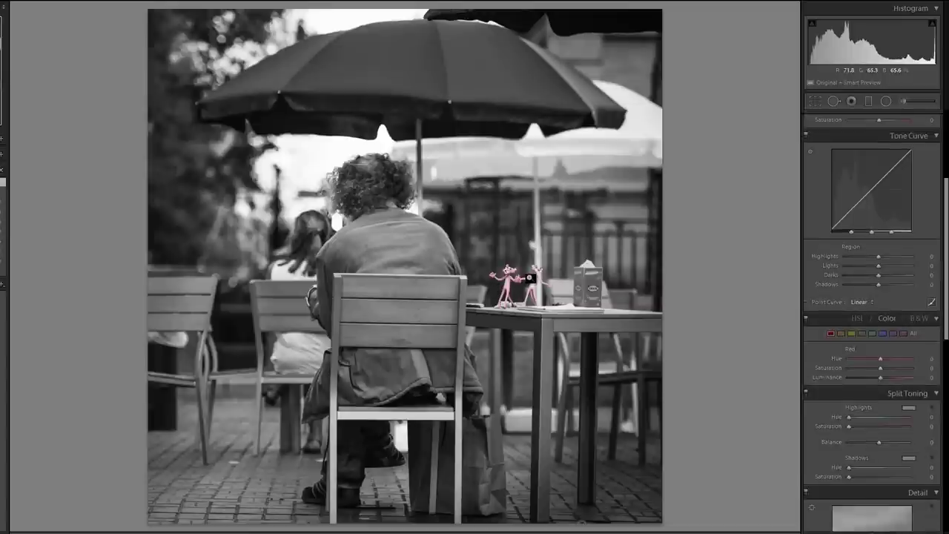
# Step: Examine the pink panther figures, tissue box and man's back in the cropped café photo at full magnification, and return to full view
pyautogui.click(532, 277)
pyautogui.click(534, 280)
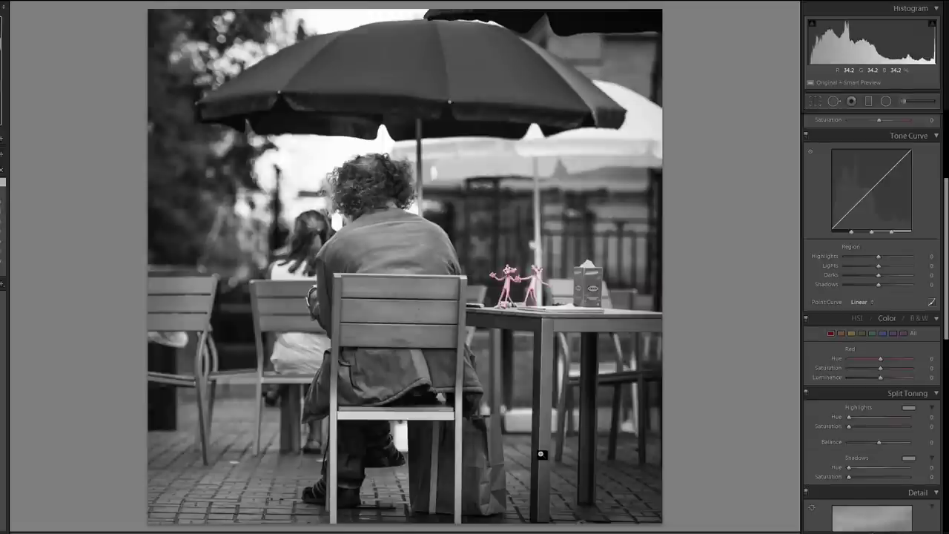
pyautogui.click(530, 285)
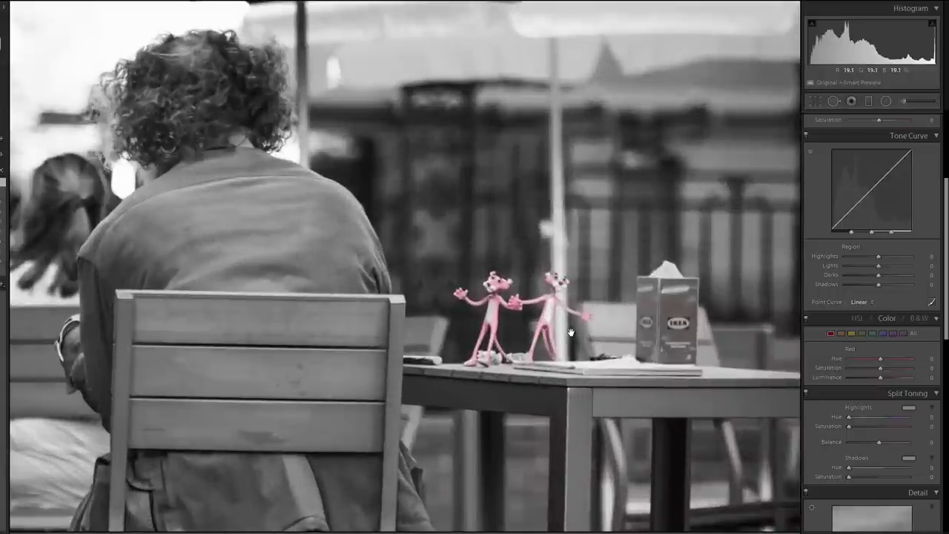
pyautogui.moveTo(624, 366); pyautogui.dragTo(531, 372)
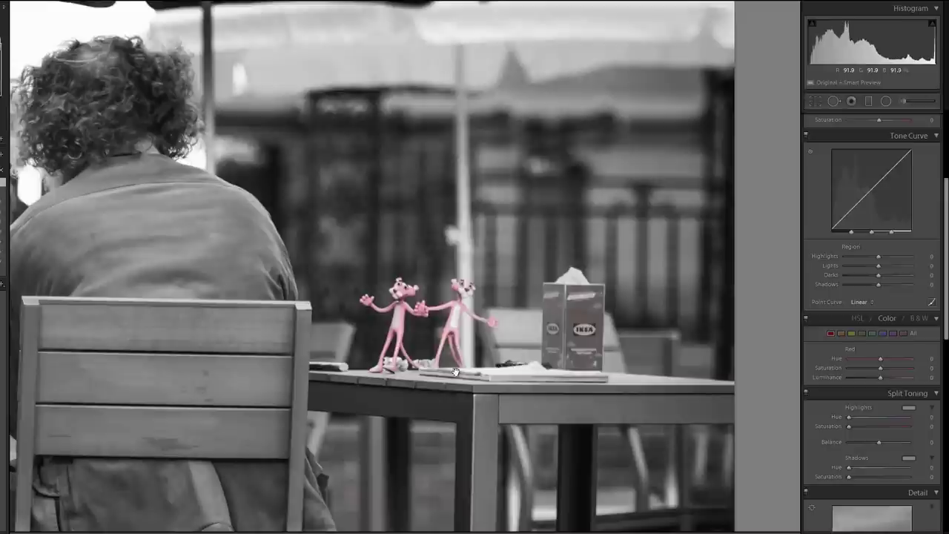
pyautogui.moveTo(531, 371); pyautogui.dragTo(649, 327)
pyautogui.moveTo(571, 336); pyautogui.dragTo(534, 382)
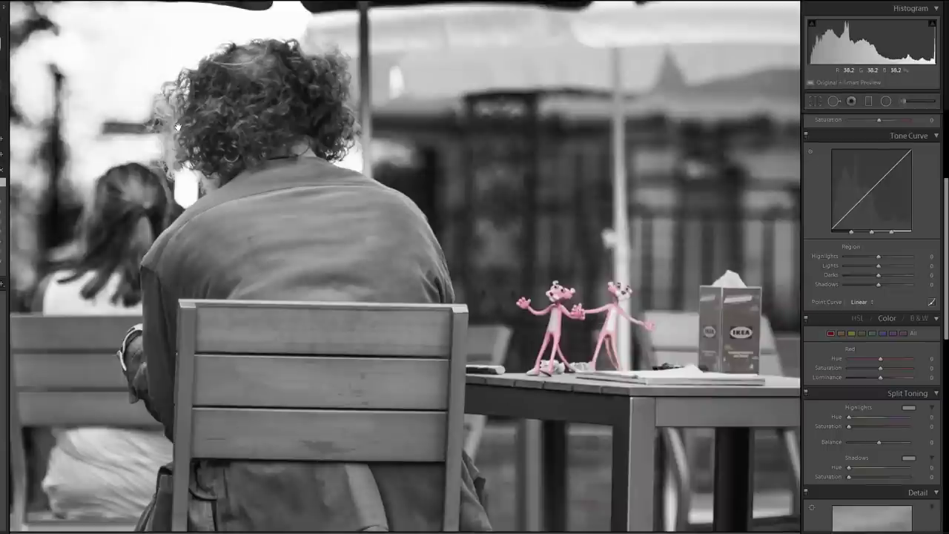
pyautogui.click(525, 390)
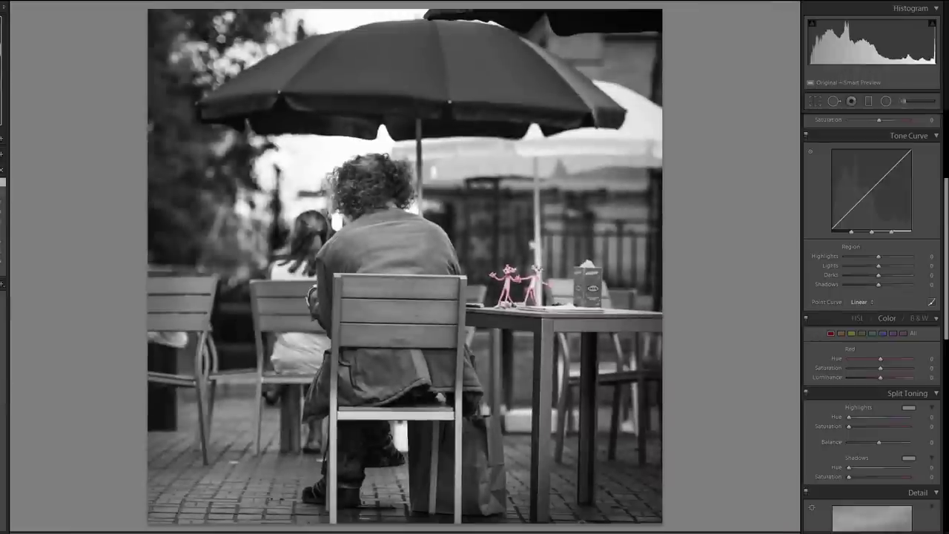
# Step: Undo the café photo's crop, comparing the cropped version up close with the original framing
pyautogui.hotkey('ctrl', 'z')
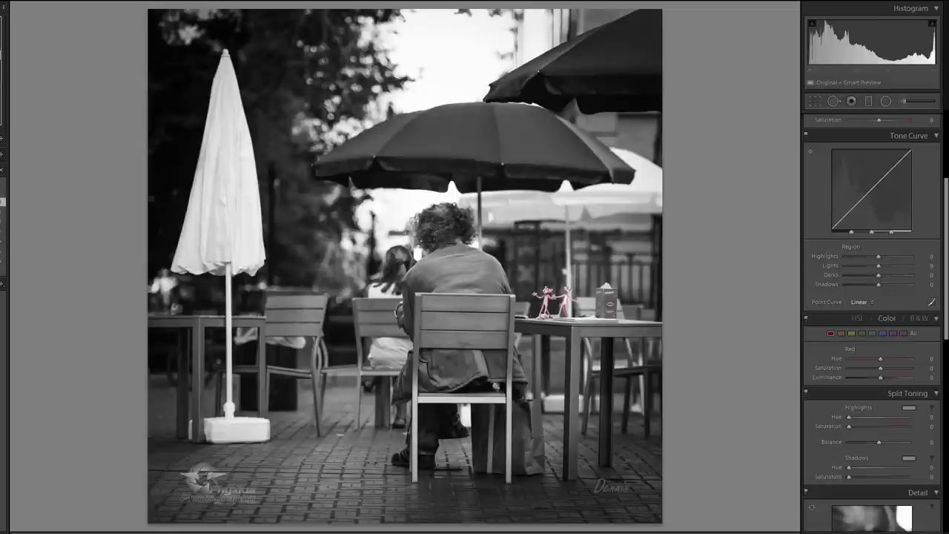
pyautogui.hotkey('ctrl', 'z')
pyautogui.click(541, 229)
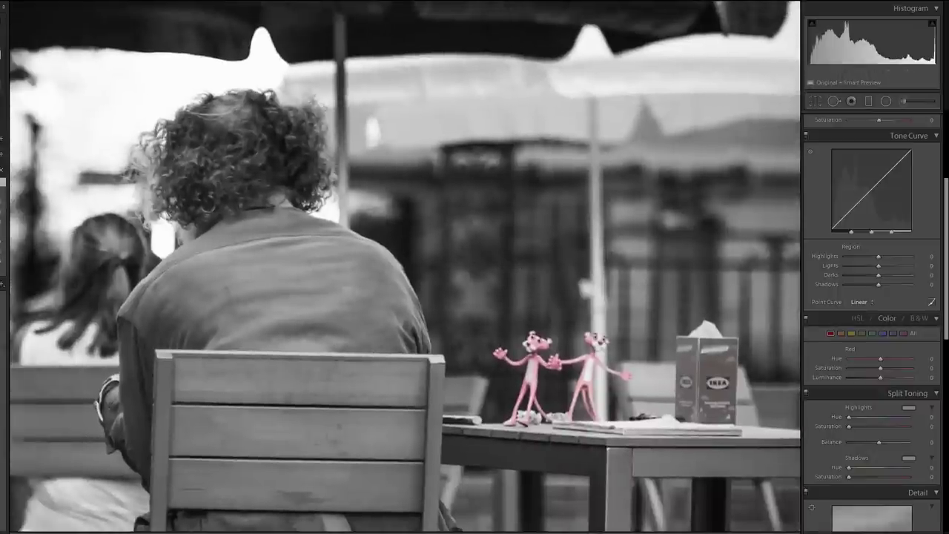
pyautogui.click(245, 230)
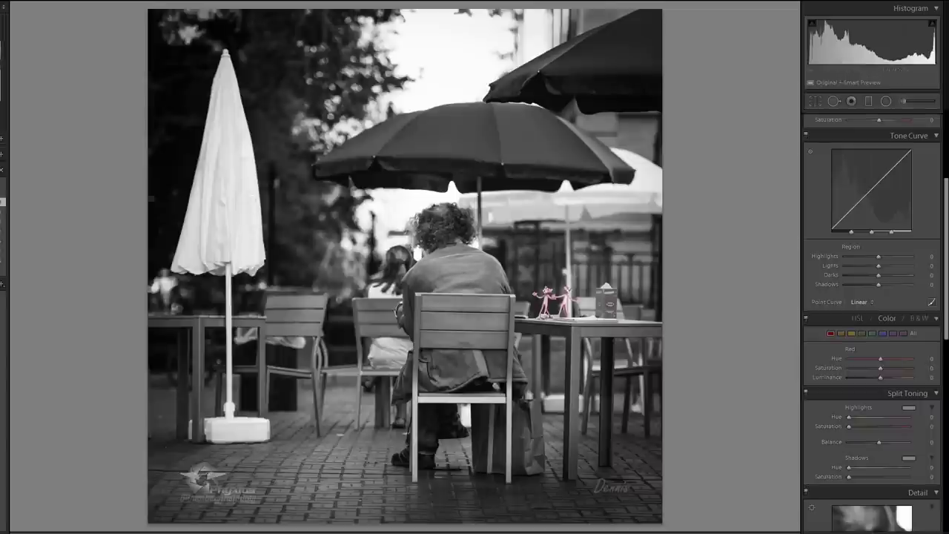
# Step: Go to the harbour sunset photo and heal the dark streaks in the sky beside the church towers using Spot Removal
pyautogui.press('Right')
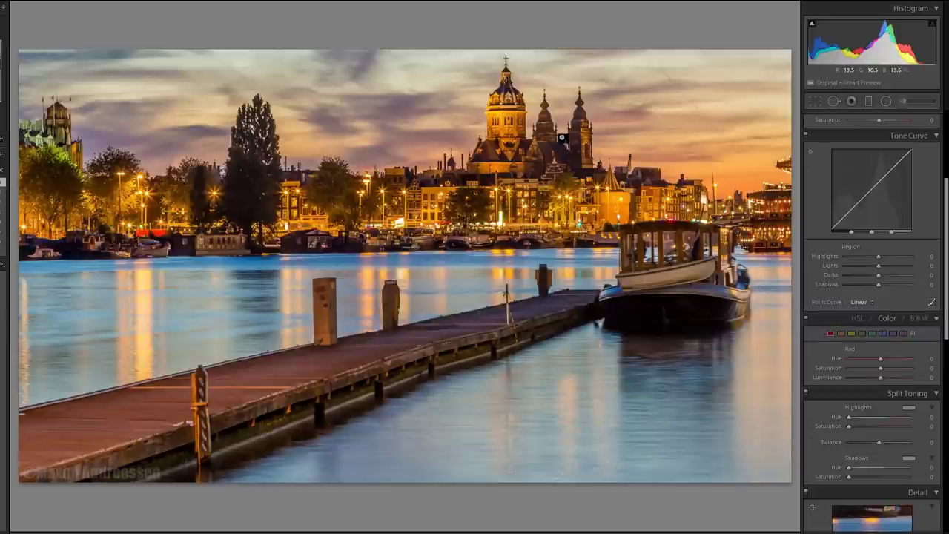
pyautogui.click(562, 137)
pyautogui.click(719, 191)
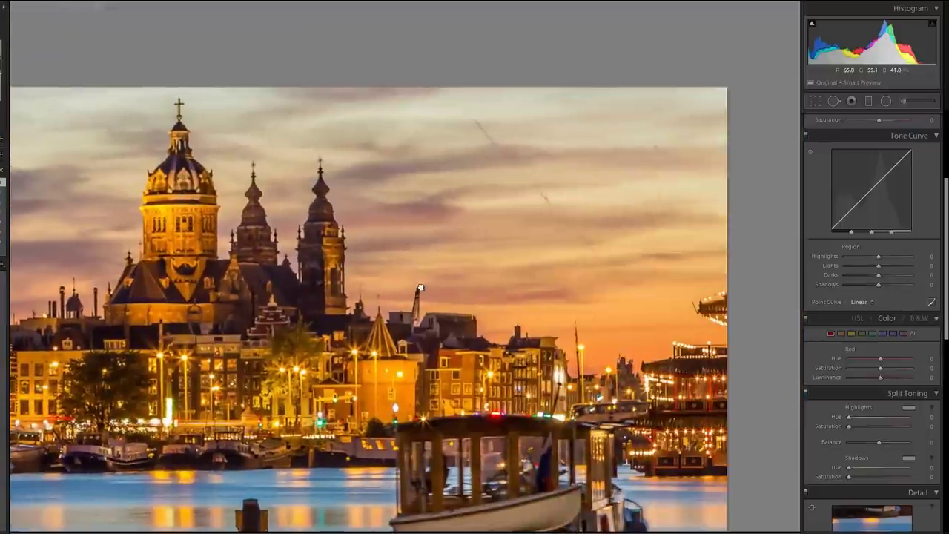
pyautogui.click(838, 101)
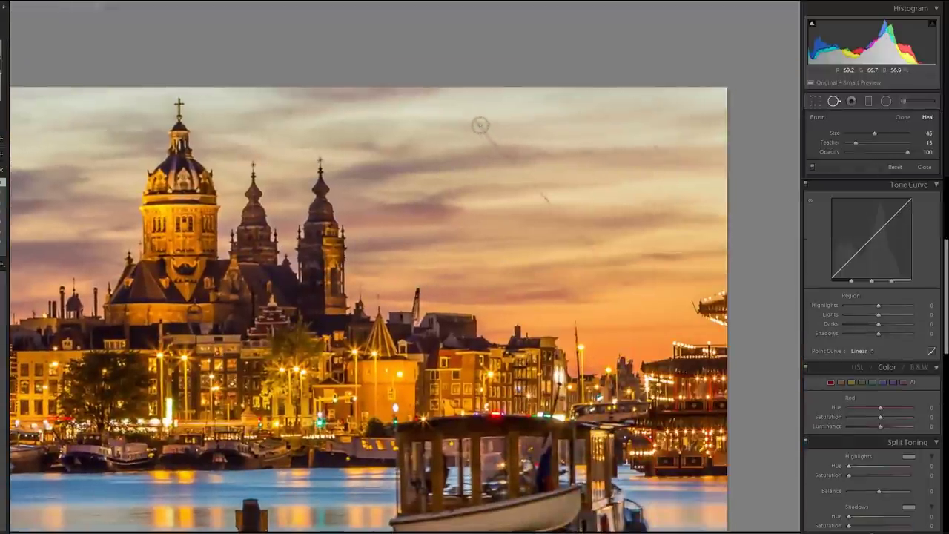
pyautogui.moveTo(478, 125); pyautogui.dragTo(613, 269)
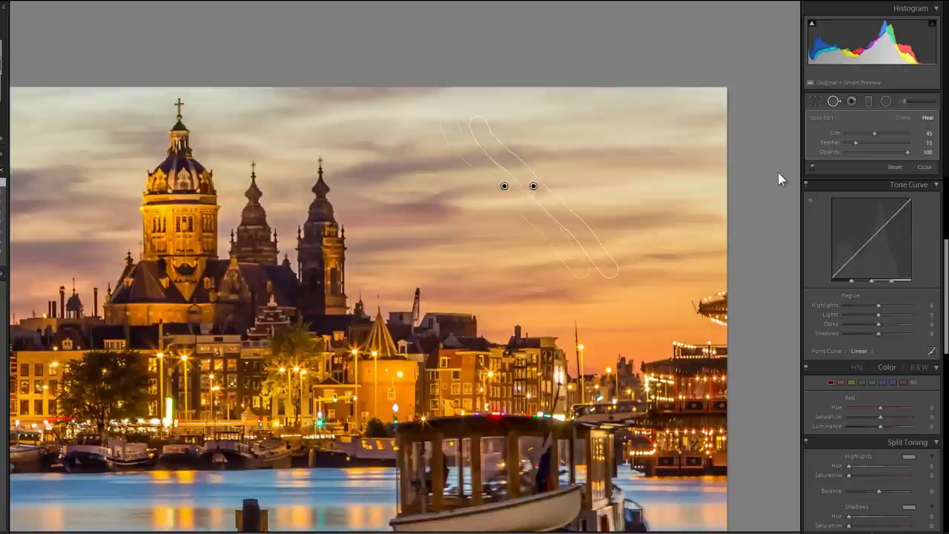
pyautogui.click(924, 167)
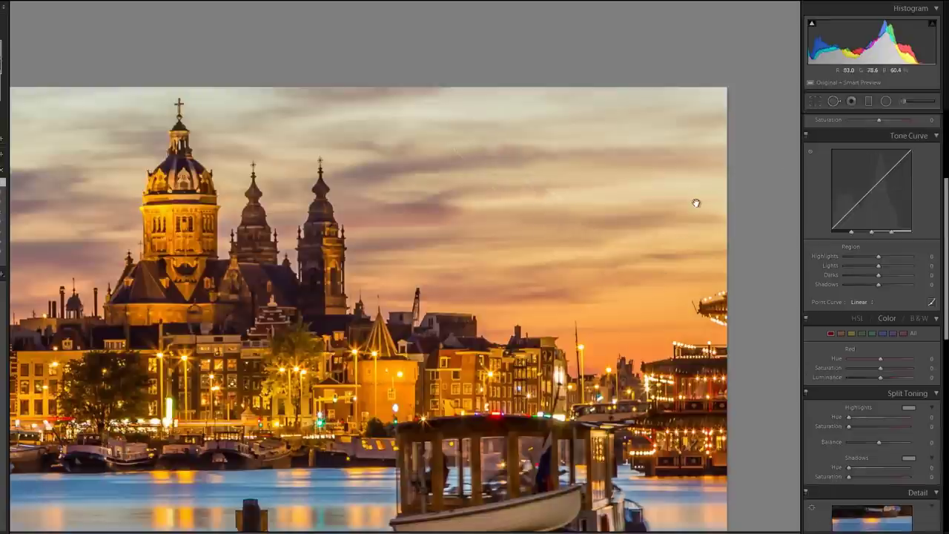
# Step: Examine the healed sky, the church and the lit waterfront buildings at full magnification, and return to full view
pyautogui.click(585, 213)
pyautogui.click(463, 233)
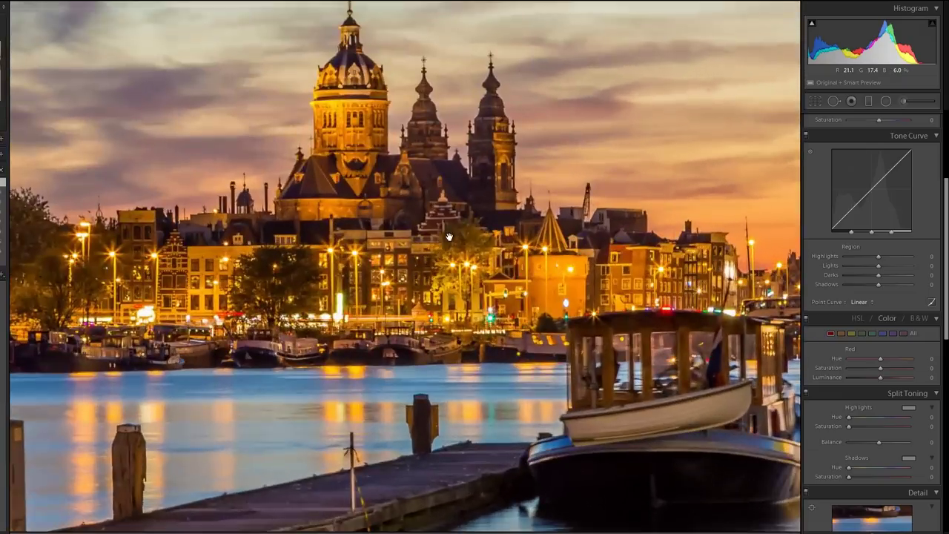
pyautogui.click(449, 237)
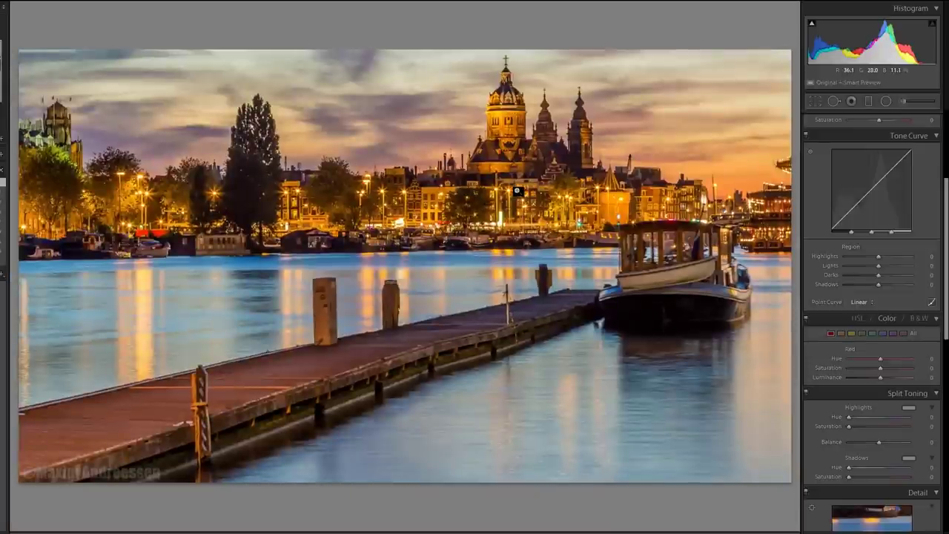
pyautogui.click(517, 192)
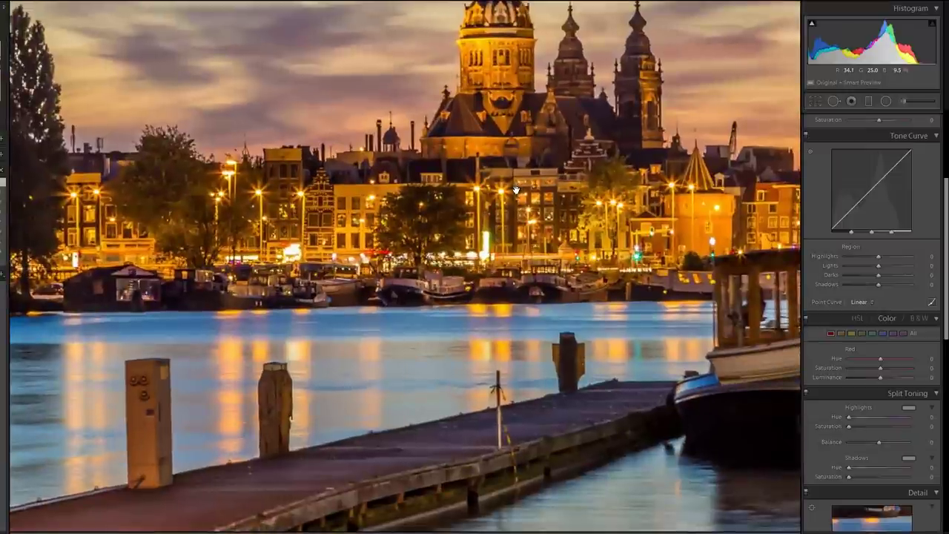
pyautogui.moveTo(517, 191); pyautogui.dragTo(380, 153)
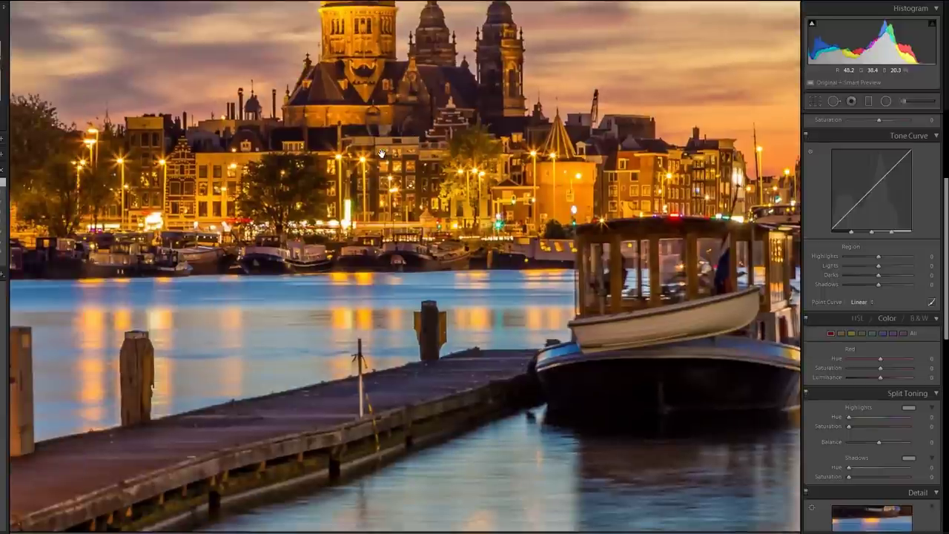
pyautogui.click(381, 153)
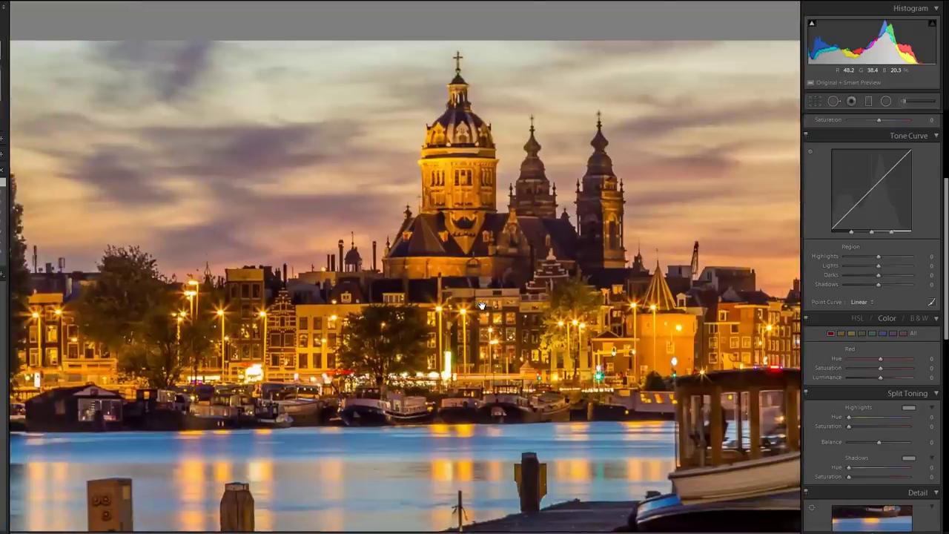
pyautogui.click(483, 306)
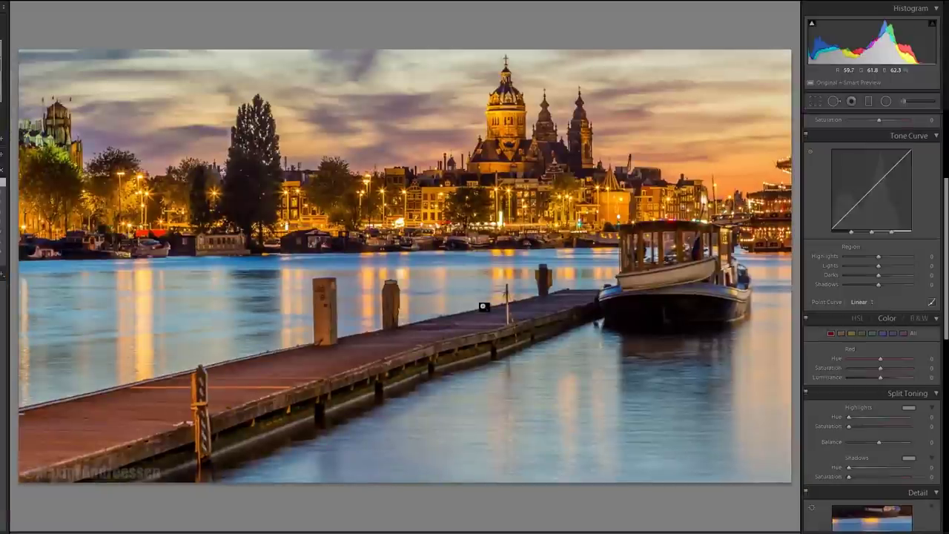
# Step: Inspect the dock posts, sunset skyline and moored boat of the harbour photo up close, and return to full view
pyautogui.press('i')
pyautogui.click(483, 307)
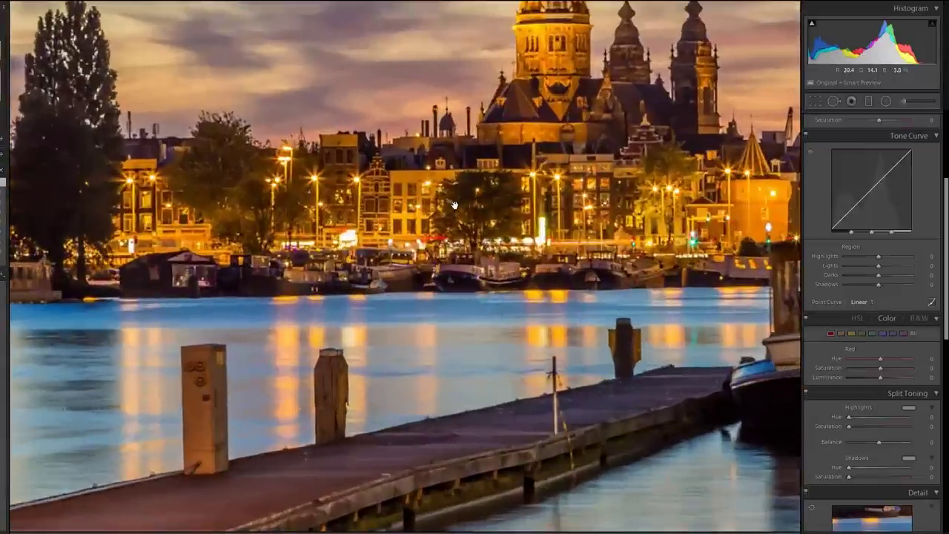
pyautogui.moveTo(483, 306); pyautogui.dragTo(169, 404)
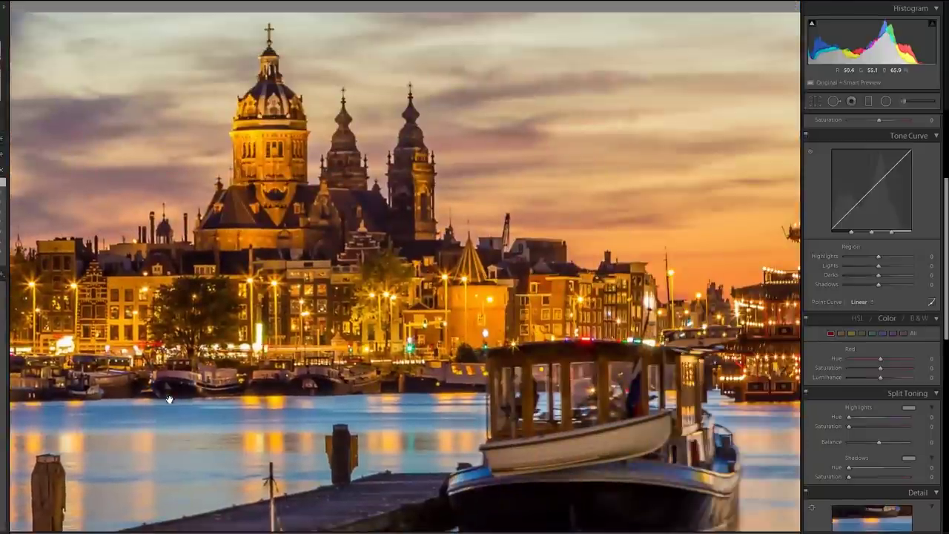
pyautogui.click(295, 199)
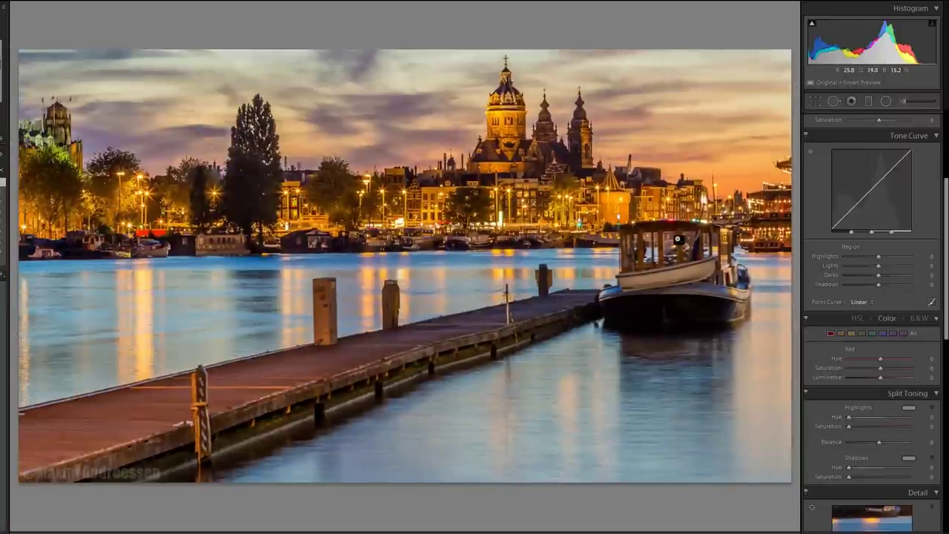
pyautogui.click(716, 290)
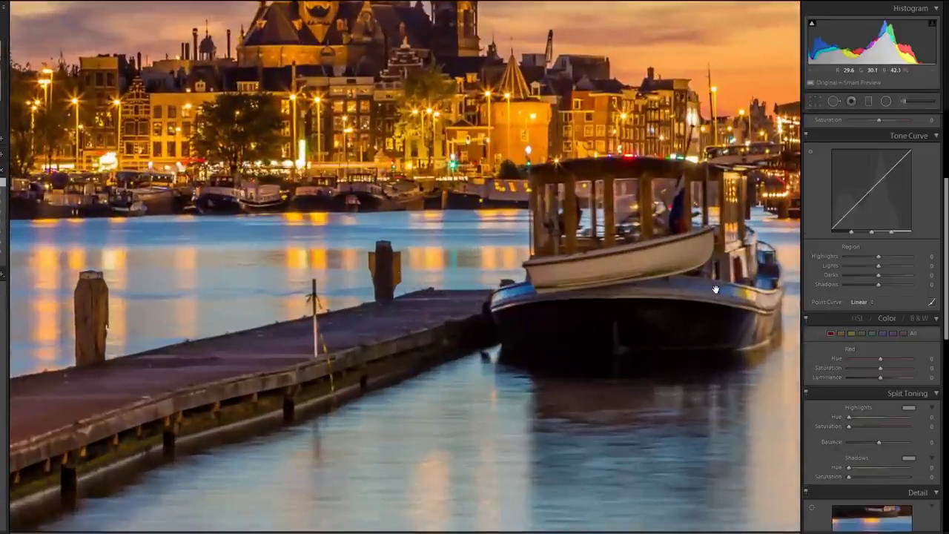
pyautogui.click(715, 288)
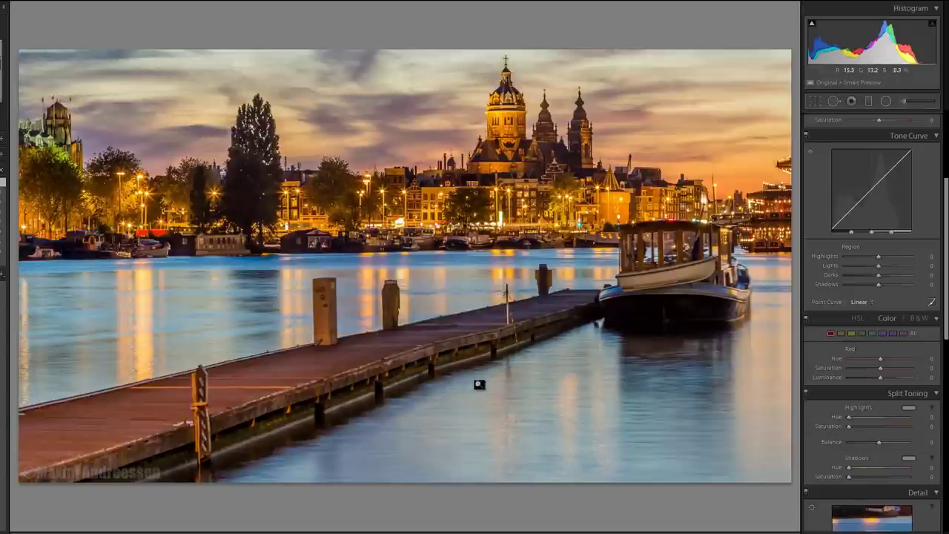
# Step: Examine the water reflections below the boat, followed by the sky around the church towers, at full magnification
pyautogui.click(549, 415)
pyautogui.moveTo(678, 339); pyautogui.dragTo(420, 339)
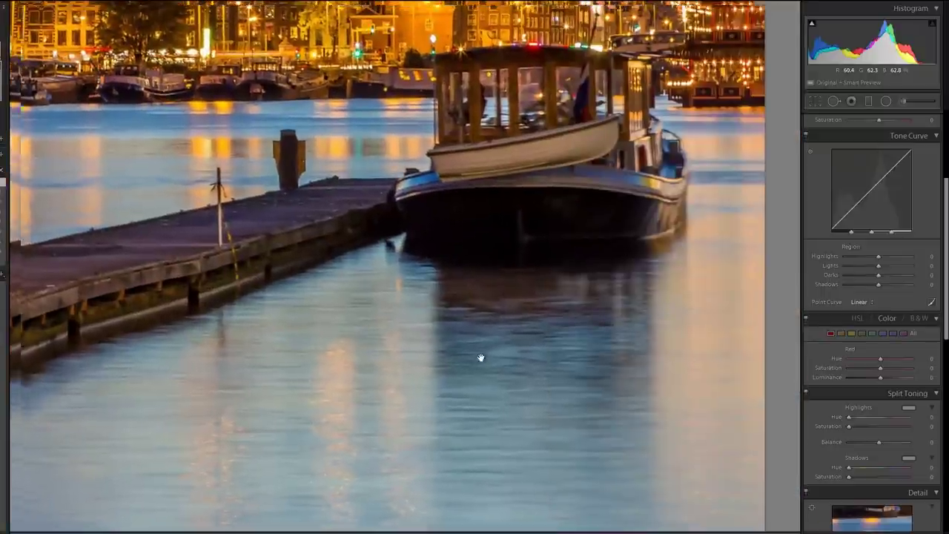
pyautogui.click(481, 358)
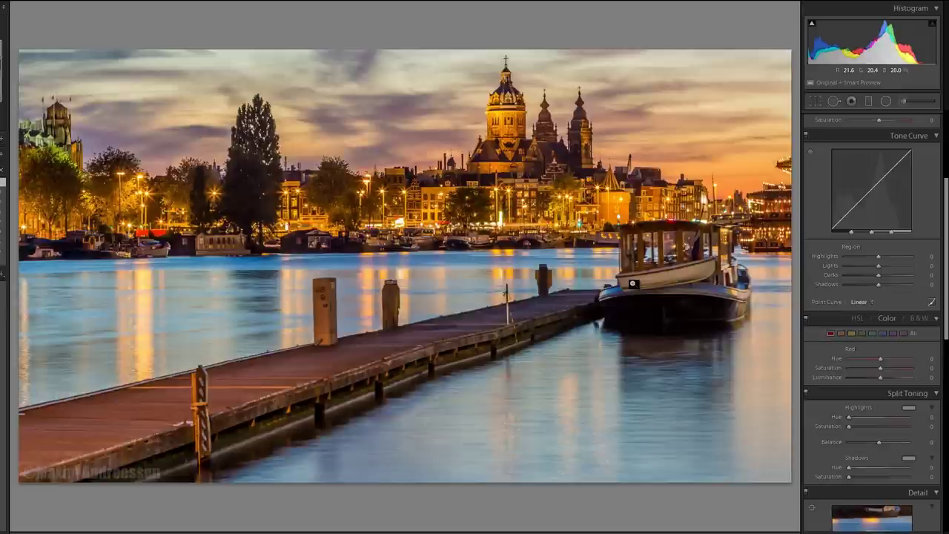
pyautogui.click(637, 102)
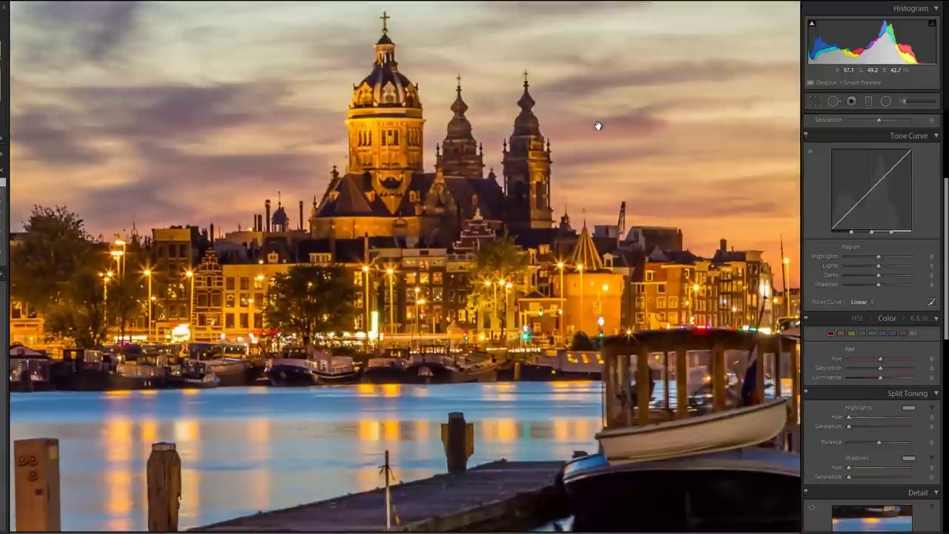
pyautogui.click(593, 206)
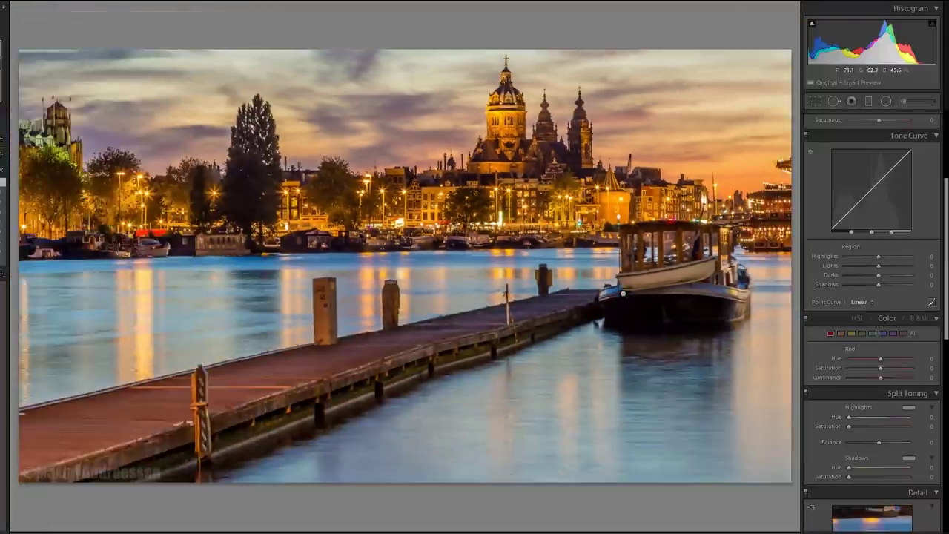
# Step: Examine the moored boat and the buildings behind it in the harbour photo at full magnification, and return to full view
pyautogui.click(669, 276)
pyautogui.moveTo(670, 275); pyautogui.dragTo(531, 296)
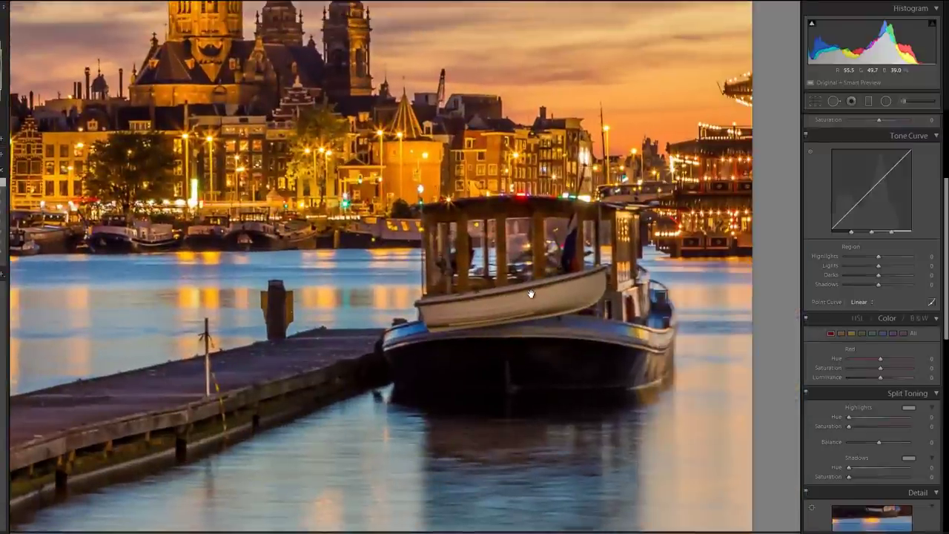
pyautogui.click(466, 283)
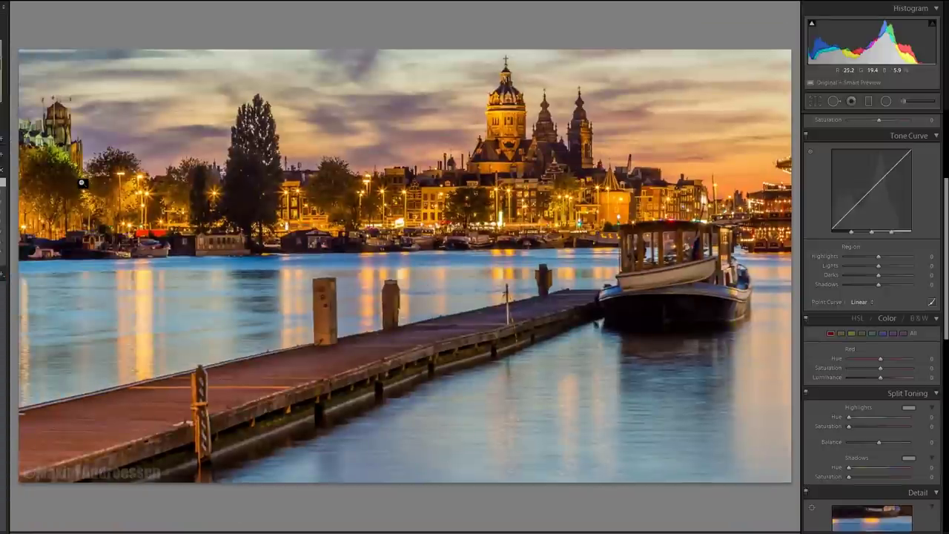
# Step: Go to the red-and-cream tulip photo, inspect its central and upper petals at full magnification, and return to full view
pyautogui.press('Right')
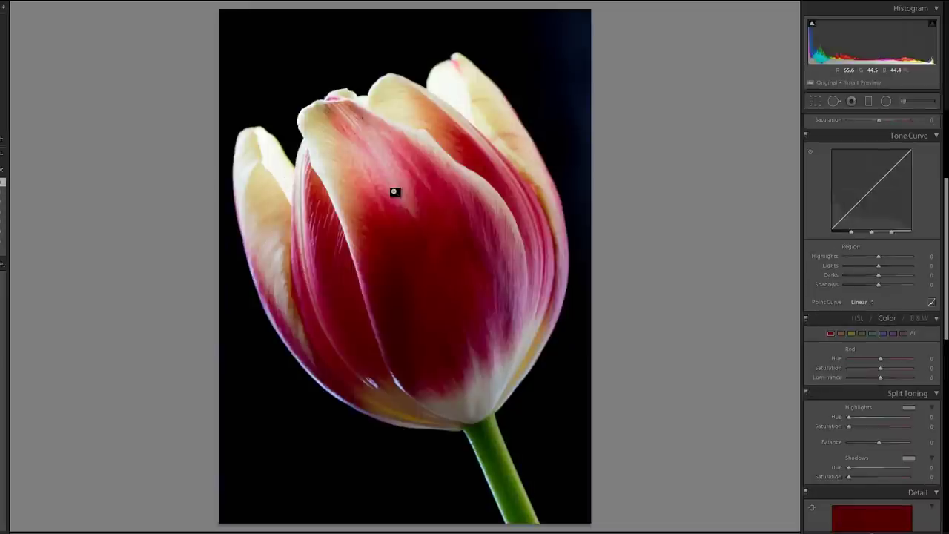
pyautogui.click(395, 295)
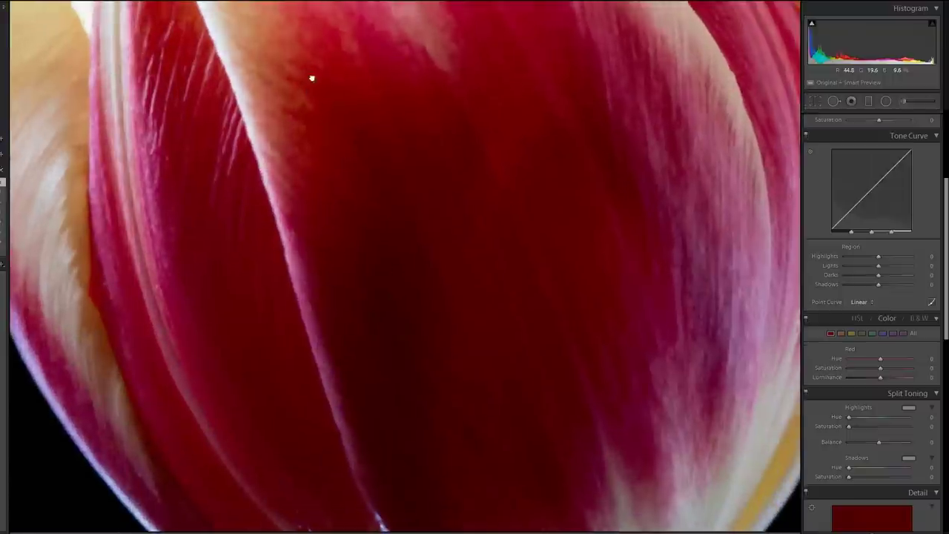
pyautogui.moveTo(312, 78); pyautogui.dragTo(337, 371)
pyautogui.moveTo(468, 121); pyautogui.dragTo(384, 377)
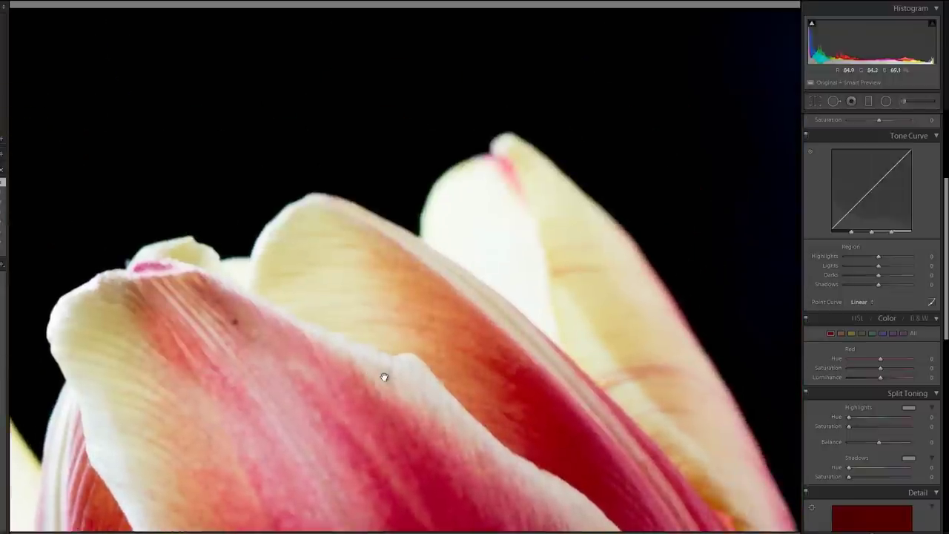
pyautogui.click(396, 349)
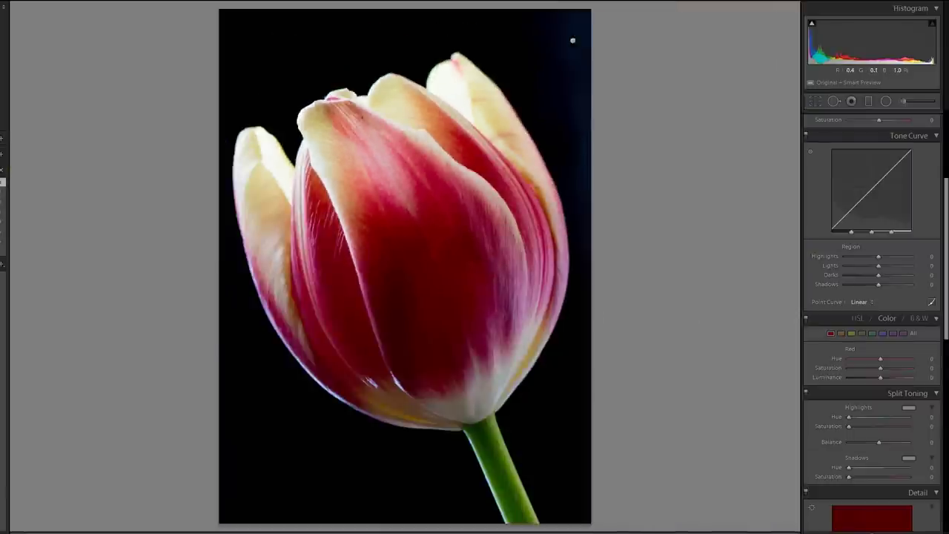
# Step: Examine the tulip's outer petals and their edges against the dark background on both sides, and return to full view
pyautogui.click(487, 179)
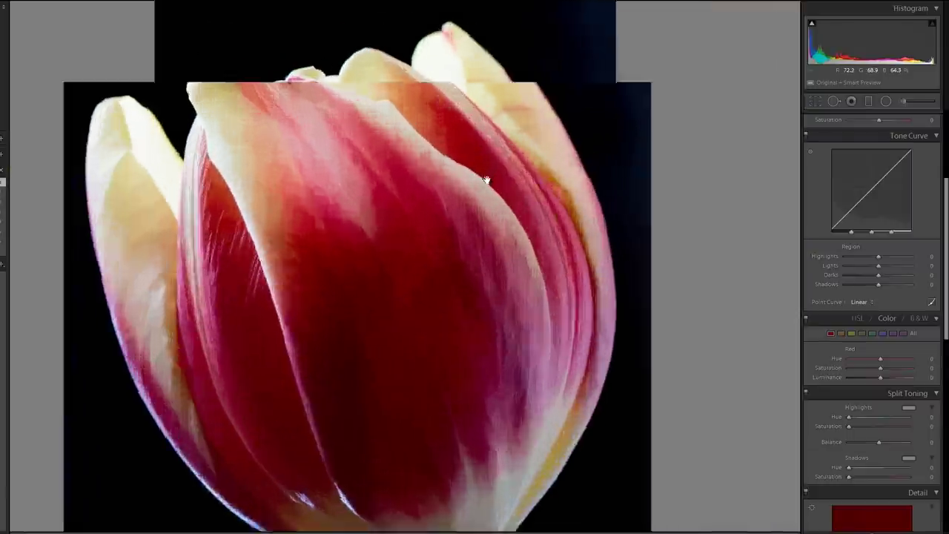
pyautogui.moveTo(486, 179); pyautogui.dragTo(409, 263)
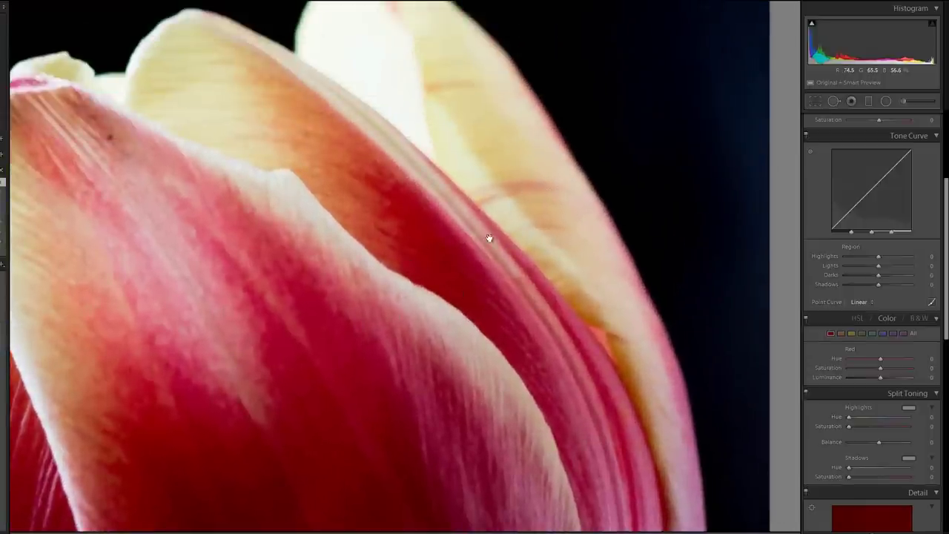
pyautogui.press('Right')
pyautogui.press('Right')
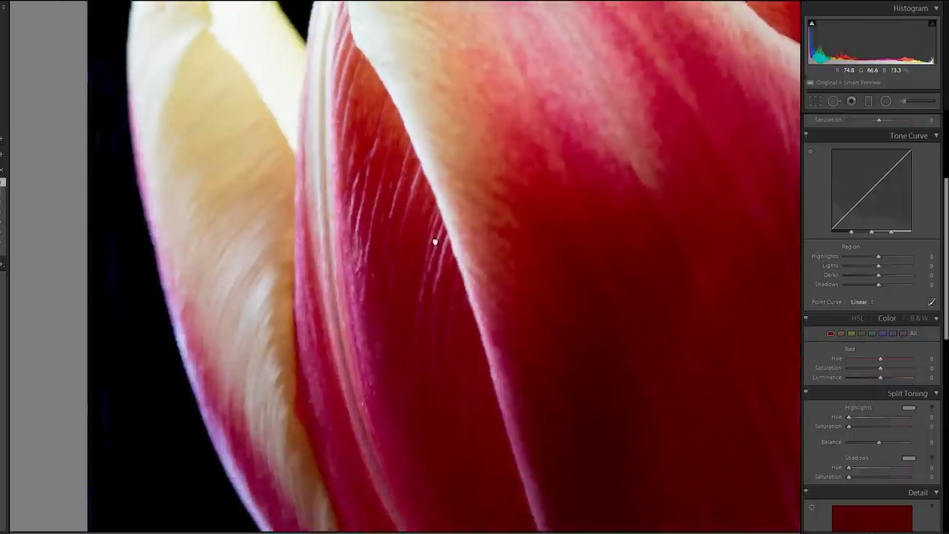
pyautogui.press('Right')
pyautogui.click(453, 267)
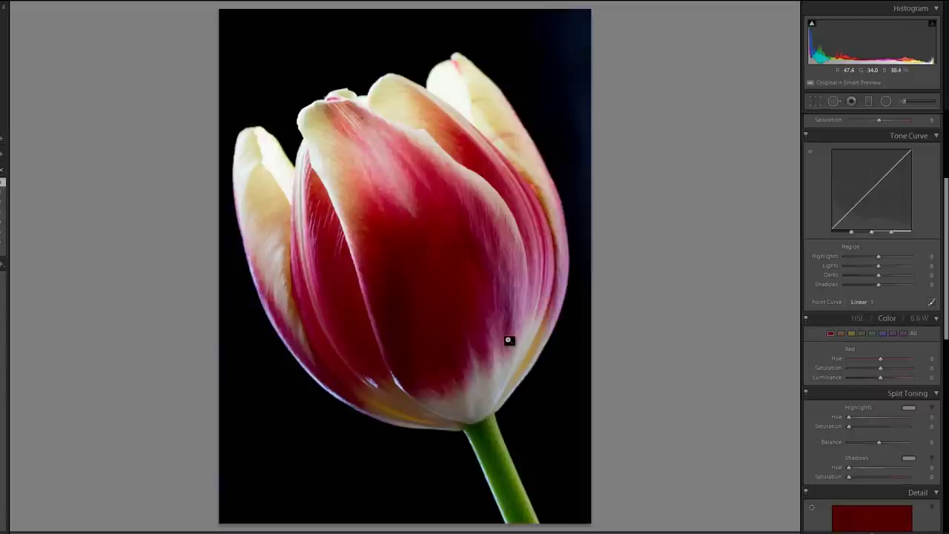
# Step: Go to the goose photo, examine the bird's head, eye and neck feathers at full magnification, and return to full view
pyautogui.press('Right')
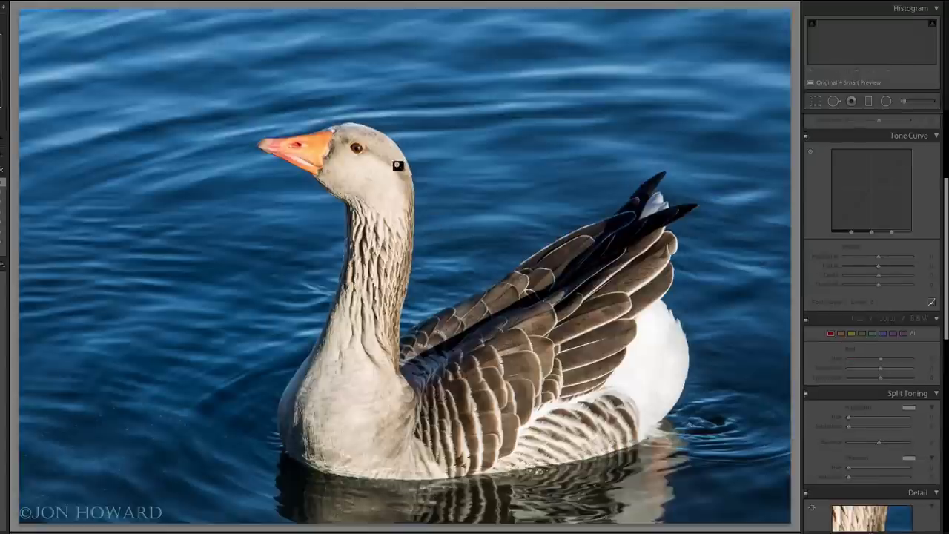
pyautogui.click(401, 169)
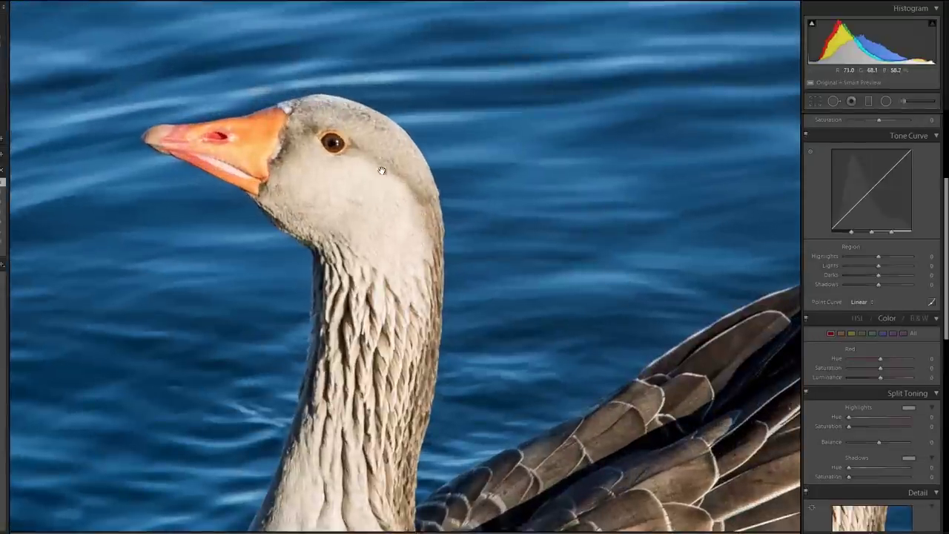
pyautogui.scroll(-3, 388, 206)
pyautogui.hscroll(2, 388, 206)
pyautogui.scroll(2, 545, 430)
pyautogui.hscroll(-1, 545, 430)
pyautogui.scroll(5, 321, 373)
pyautogui.hscroll(-3, 321, 373)
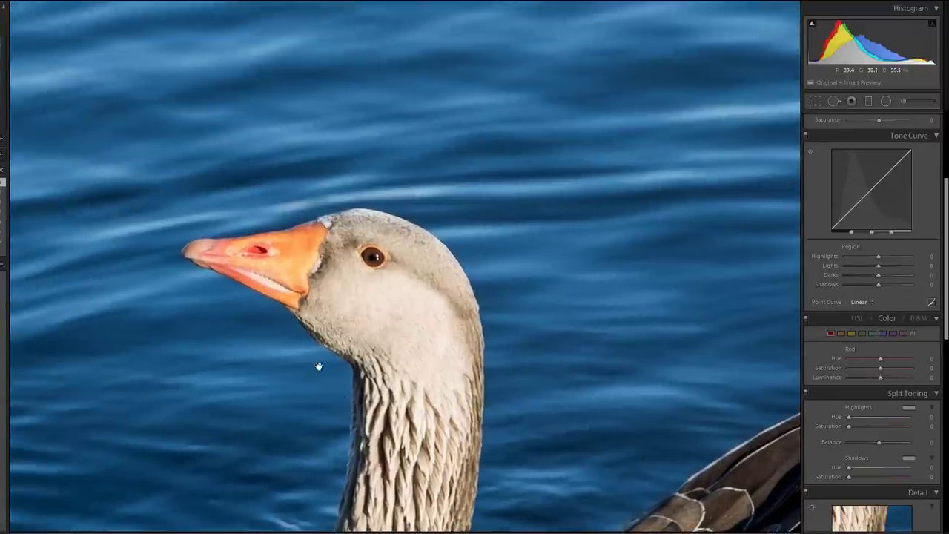
pyautogui.click(423, 341)
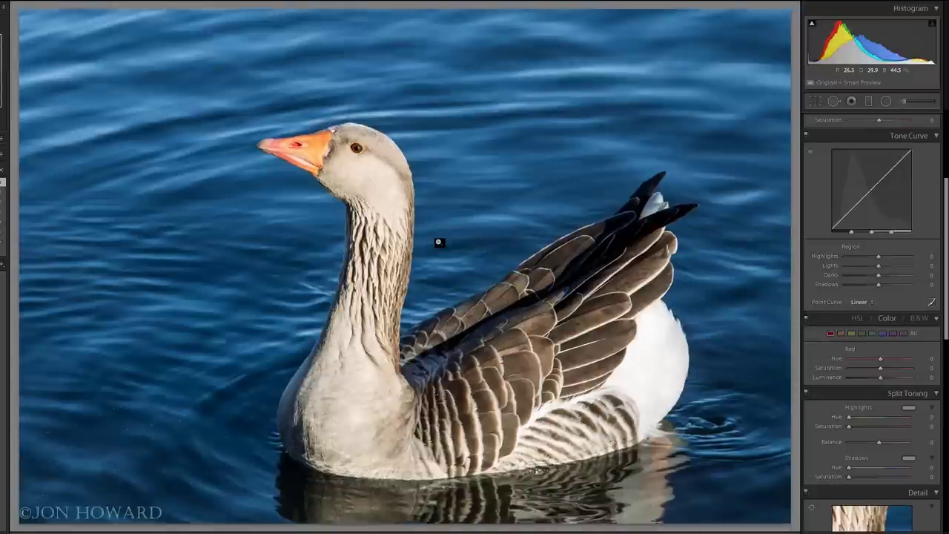
# Step: Crop the goose photo tighter around the bird, trimming water above it and in front of its beak
pyautogui.press('r')
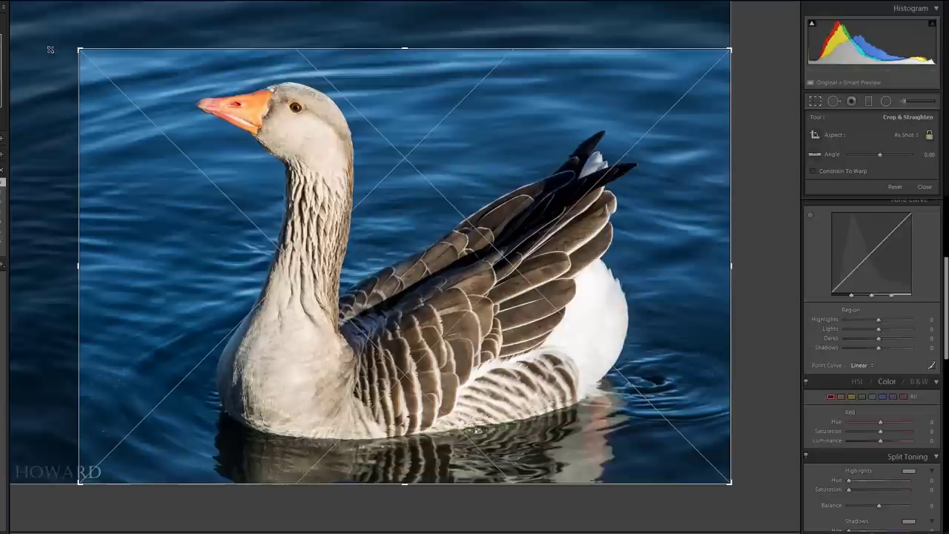
pyautogui.press('Return')
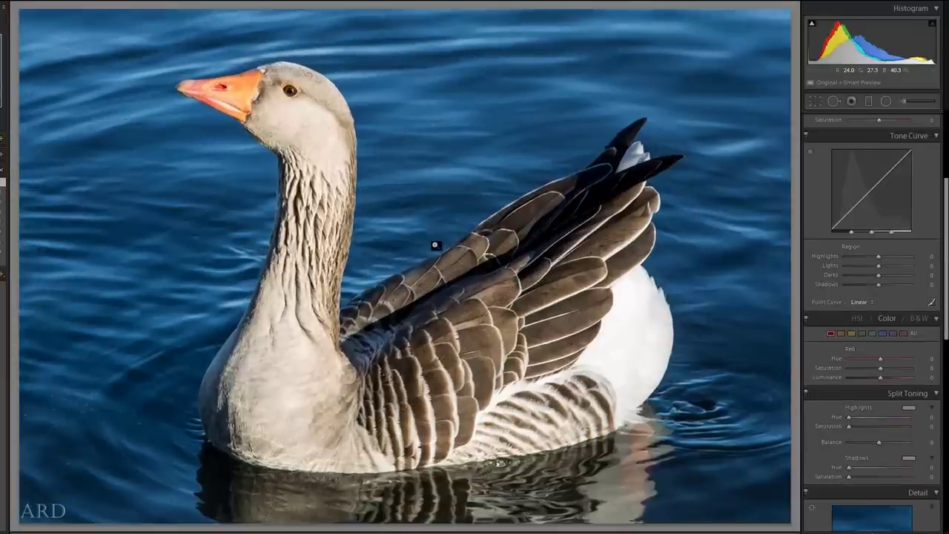
# Step: Go to the purple bridge sunset photo, inspect the bridge towers and shoreline at full magnification, and return to full view
pyautogui.press('Right')
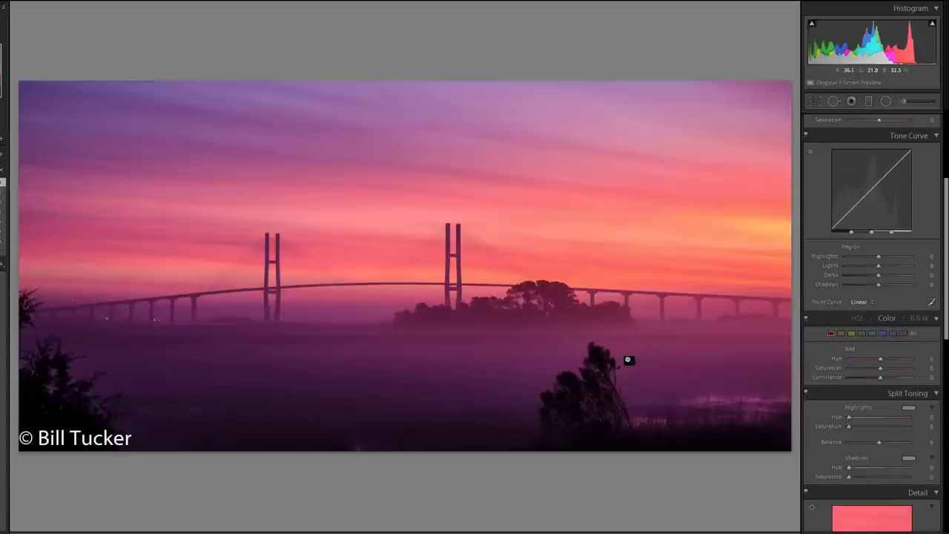
pyautogui.click(496, 262)
pyautogui.moveTo(415, 362); pyautogui.dragTo(172, 329)
pyautogui.moveTo(407, 322); pyautogui.dragTo(605, 291)
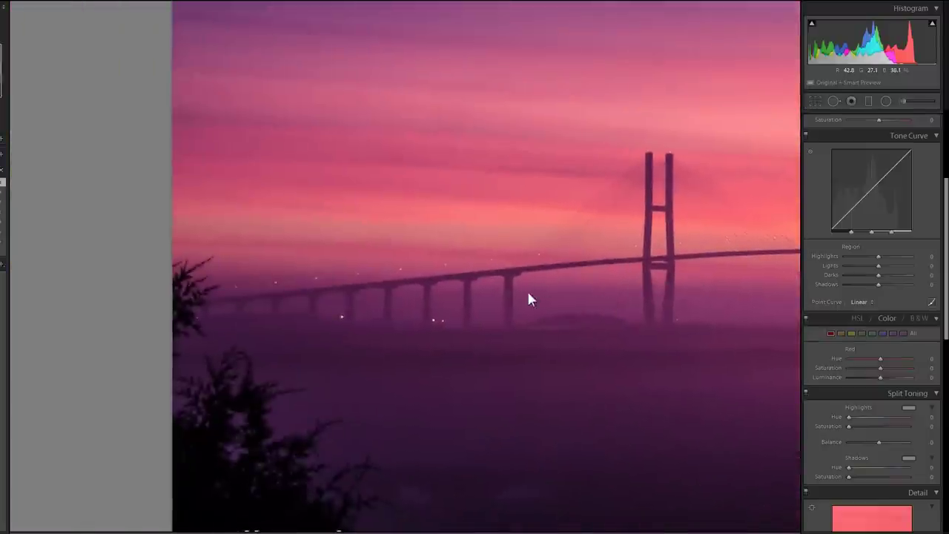
pyautogui.click(601, 282)
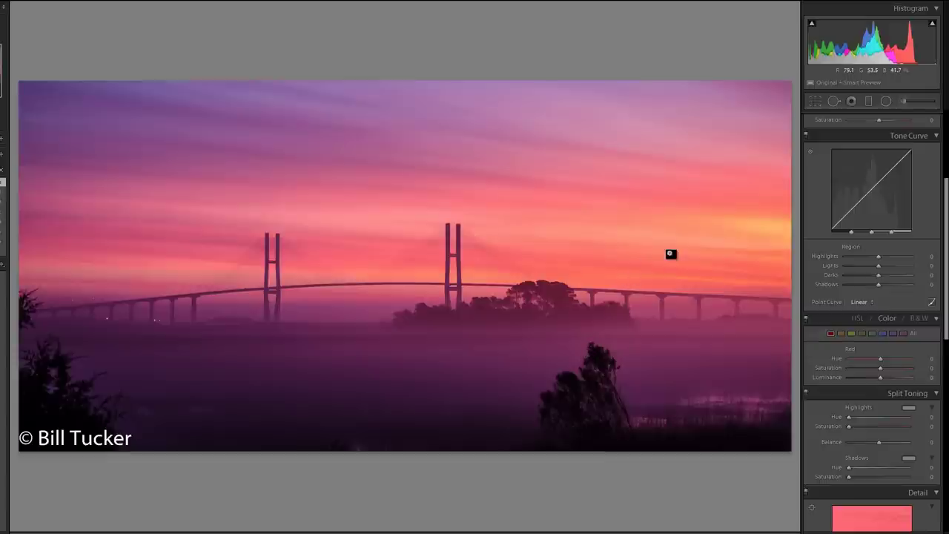
# Step: Try raising the bridge photo's exposure to +0.95, and undo the change
pyautogui.scroll(5, 887, 259)
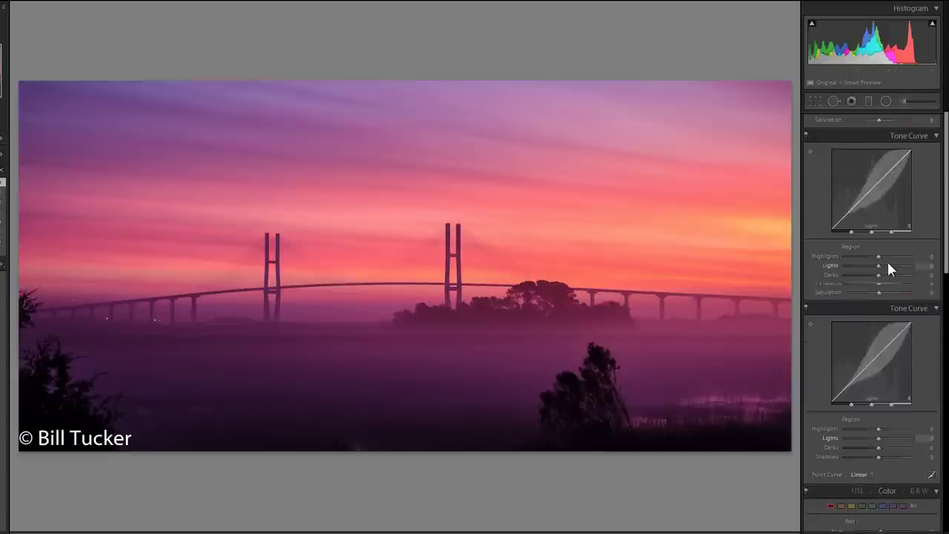
pyautogui.moveTo(881, 197); pyautogui.dragTo(885, 201)
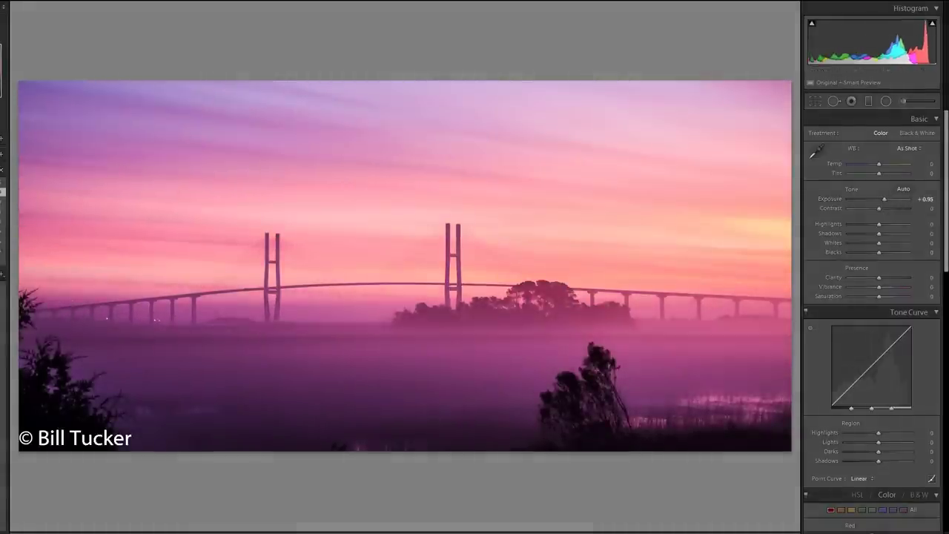
pyautogui.hotkey('ctrl', 'z')
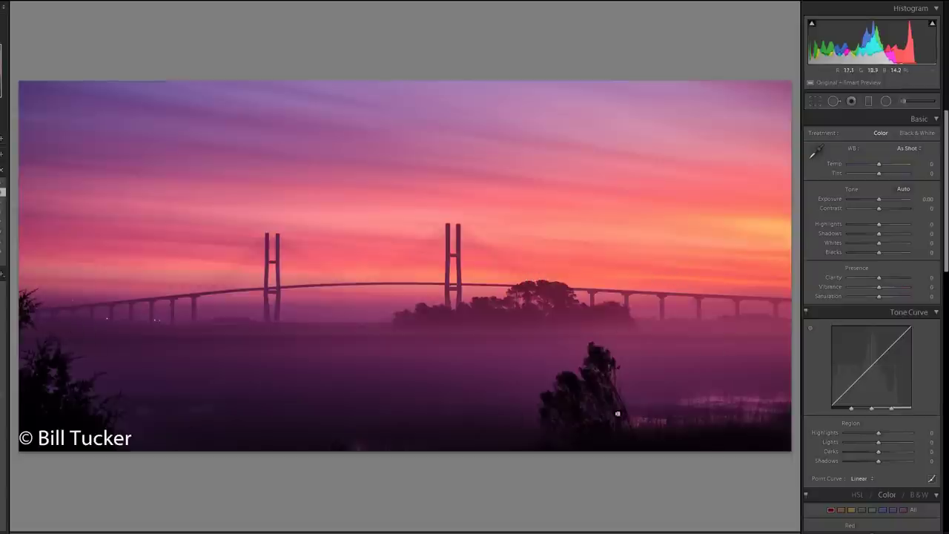
# Step: Heal away the dark branches at the bridge photo's left edge and the bush with the copyright text using Spot Removal
pyautogui.click(832, 100)
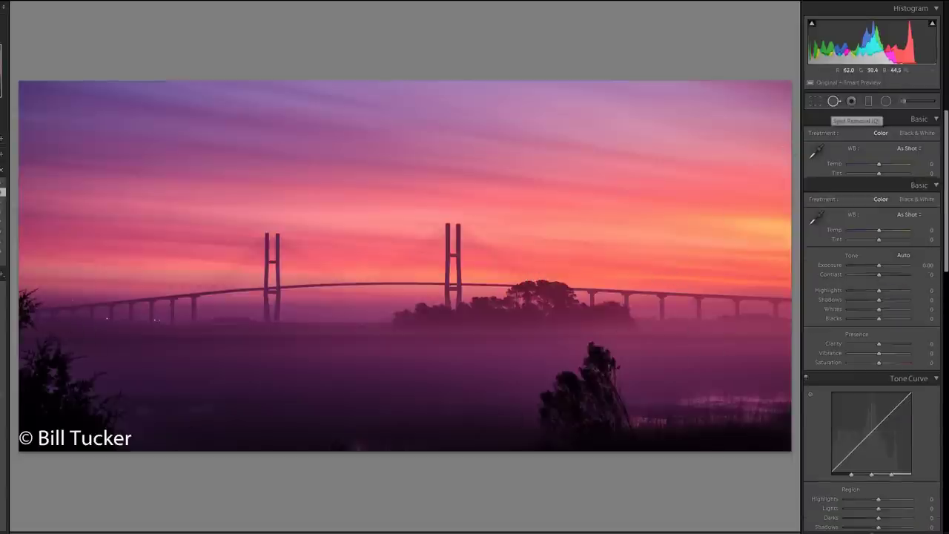
pyautogui.scroll(5, 27, 320)
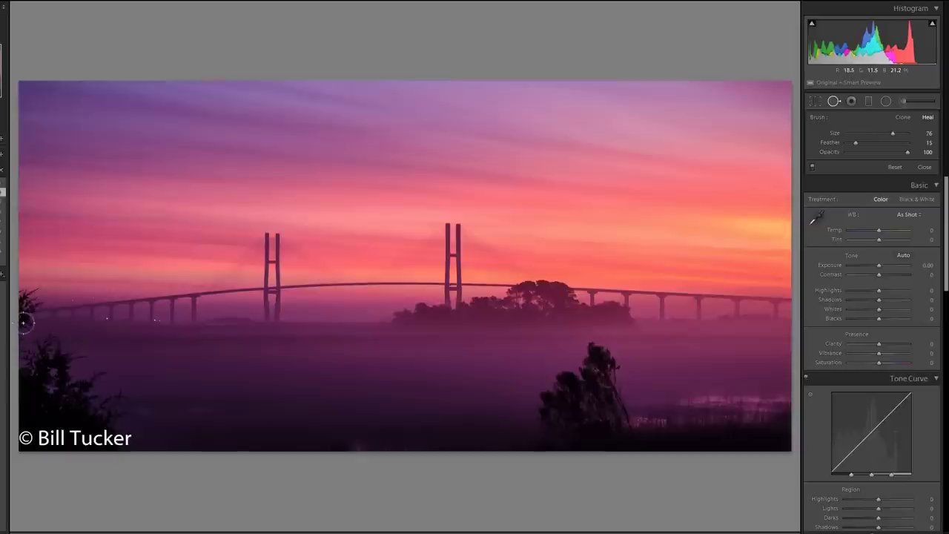
pyautogui.moveTo(28, 326)
pyautogui.mouseDown()
pyautogui.moveTo(20, 301)
pyautogui.moveTo(44, 281)
pyautogui.mouseUp()
pyautogui.moveTo(61, 351)
pyautogui.mouseDown()
pyautogui.moveTo(30, 349)
pyautogui.moveTo(36, 342)
pyautogui.moveTo(12, 386)
pyautogui.moveTo(22, 367)
pyautogui.moveTo(15, 431)
pyautogui.moveTo(43, 342)
pyautogui.moveTo(26, 456)
pyautogui.moveTo(49, 370)
pyautogui.moveTo(64, 453)
pyautogui.moveTo(86, 360)
pyautogui.moveTo(97, 414)
pyautogui.moveTo(106, 371)
pyautogui.moveTo(147, 462)
pyautogui.moveTo(48, 363)
pyautogui.moveTo(68, 400)
pyautogui.moveTo(51, 433)
pyautogui.mouseUp()
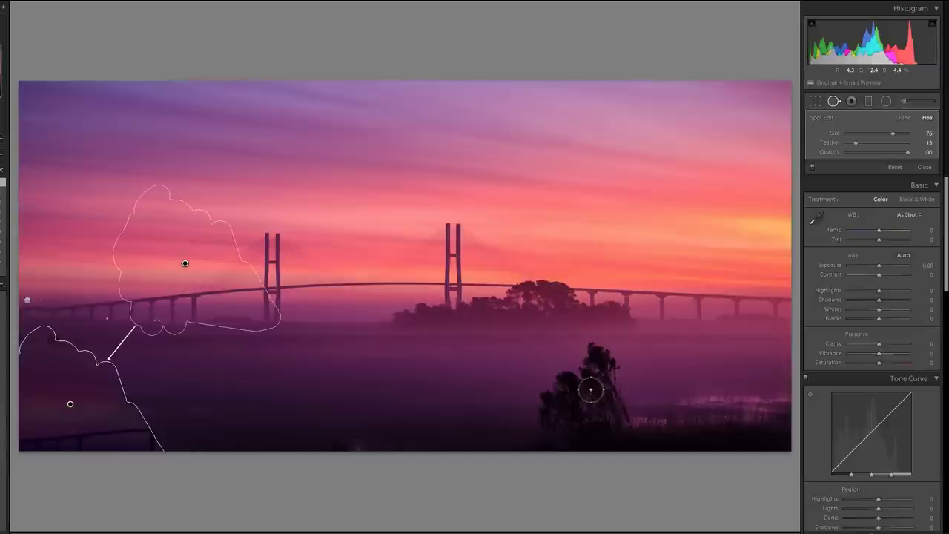
# Step: Move the left patch's healing source onto the dark mist, and heal away the foreground tree and grasses with a larger brush
pyautogui.scroll(5, 576, 378)
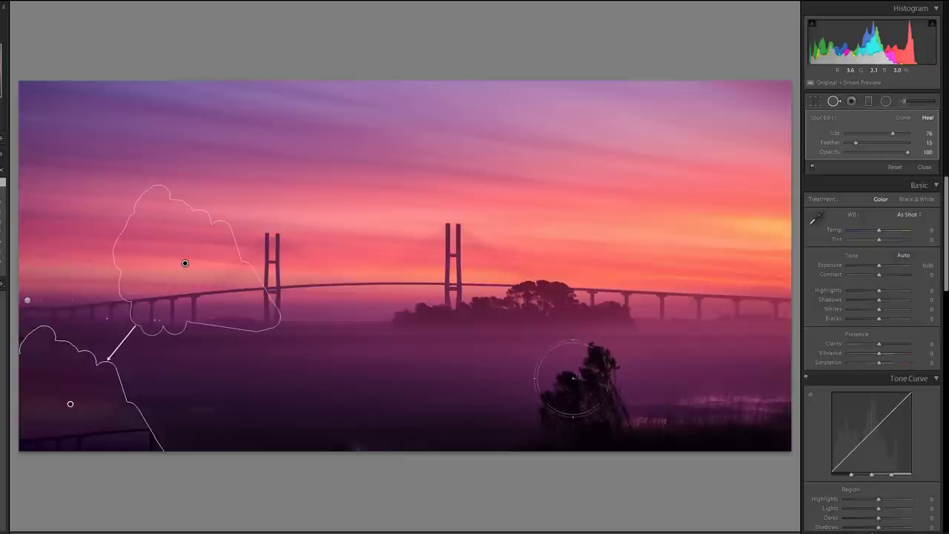
pyautogui.moveTo(194, 269)
pyautogui.mouseDown()
pyautogui.moveTo(241, 372)
pyautogui.moveTo(241, 404)
pyautogui.mouseUp()
pyautogui.moveTo(540, 408)
pyautogui.mouseDown()
pyautogui.moveTo(571, 381)
pyautogui.moveTo(590, 378)
pyautogui.moveTo(599, 407)
pyautogui.moveTo(626, 418)
pyautogui.moveTo(775, 428)
pyautogui.mouseUp()
pyautogui.moveTo(338, 369)
pyautogui.mouseDown()
pyautogui.moveTo(343, 398)
pyautogui.moveTo(334, 430)
pyautogui.mouseUp()
pyautogui.click(930, 166)
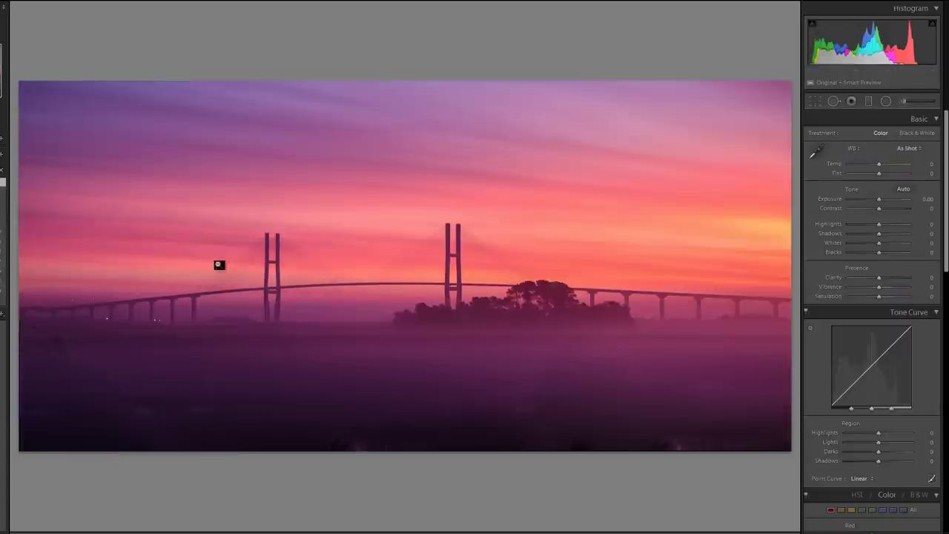
# Step: Crop the bridge photo tighter from its right edge, keeping the proportions and shifting the frame down to include more foreground mist
pyautogui.click(816, 103)
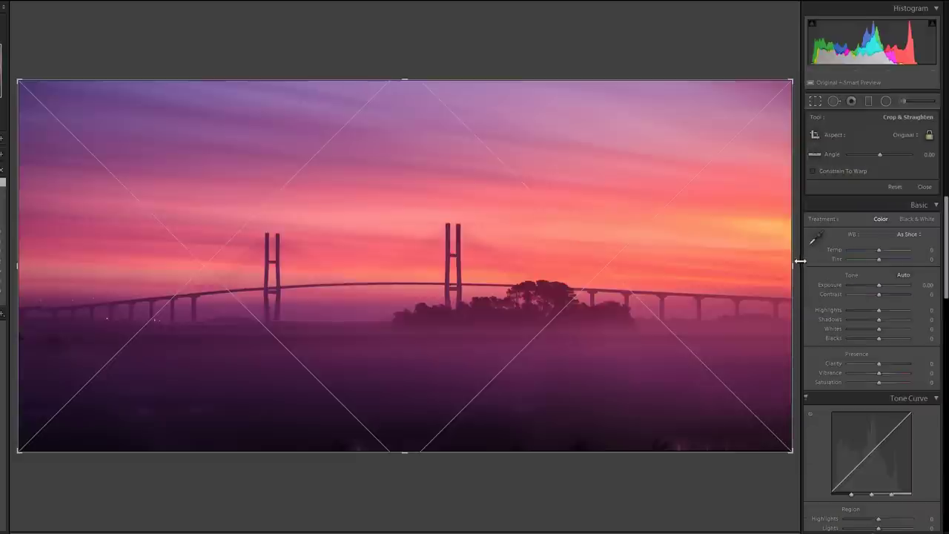
pyautogui.moveTo(795, 264); pyautogui.dragTo(764, 268)
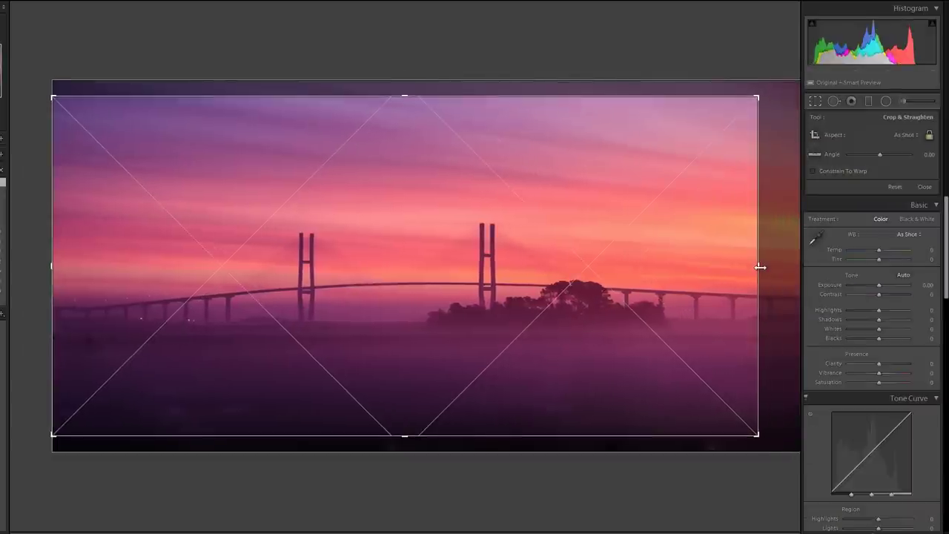
pyautogui.moveTo(598, 287); pyautogui.dragTo(621, 270)
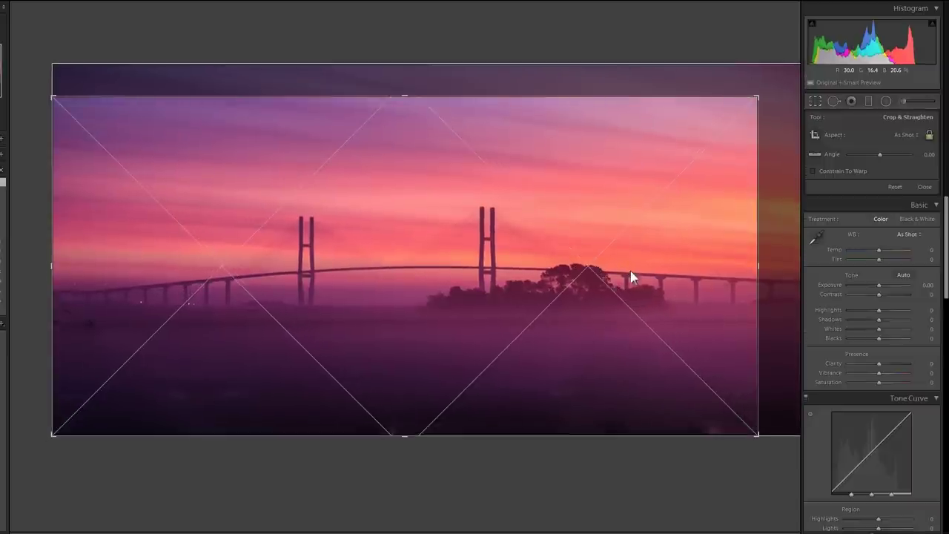
pyautogui.press('Return')
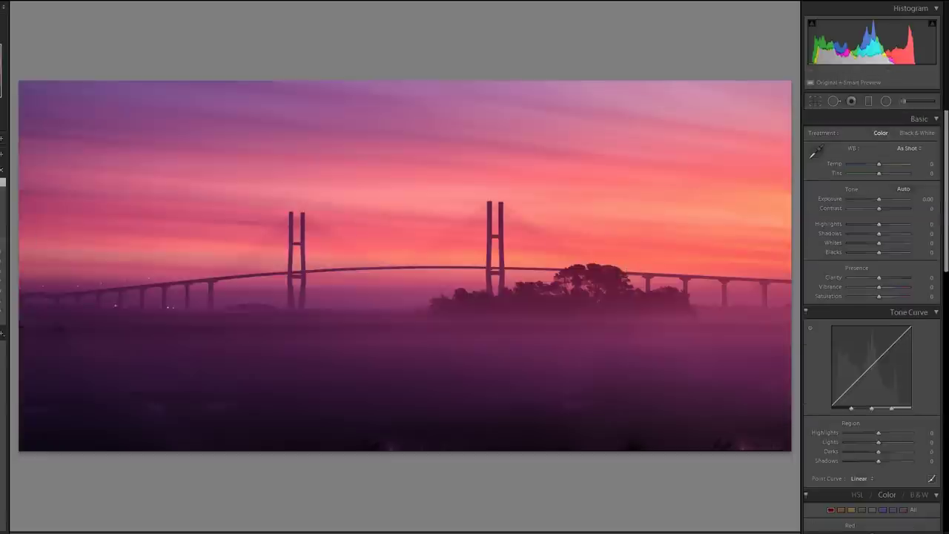
# Step: Compare the edited bridge photo with its original version, and view the bridge towers of the edited one at full magnification
pyautogui.press('Right')
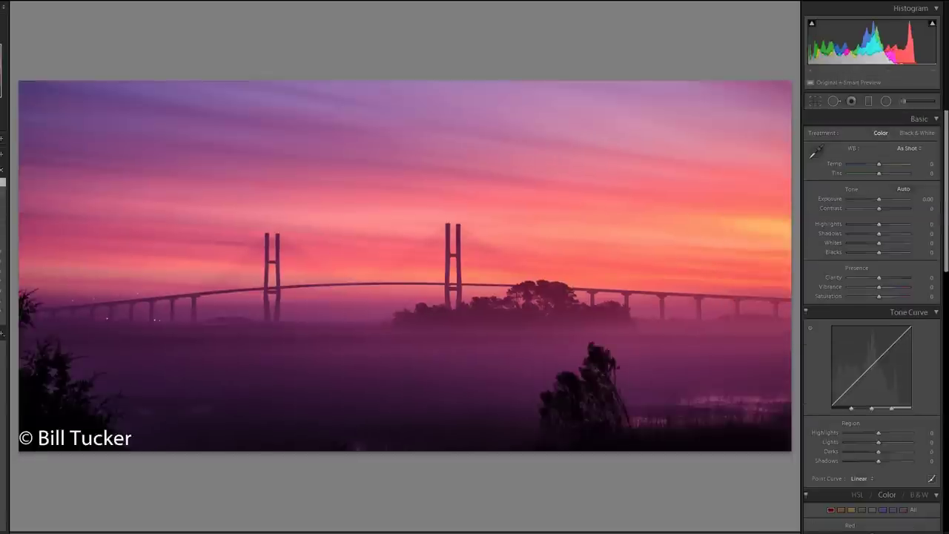
pyautogui.press('Left')
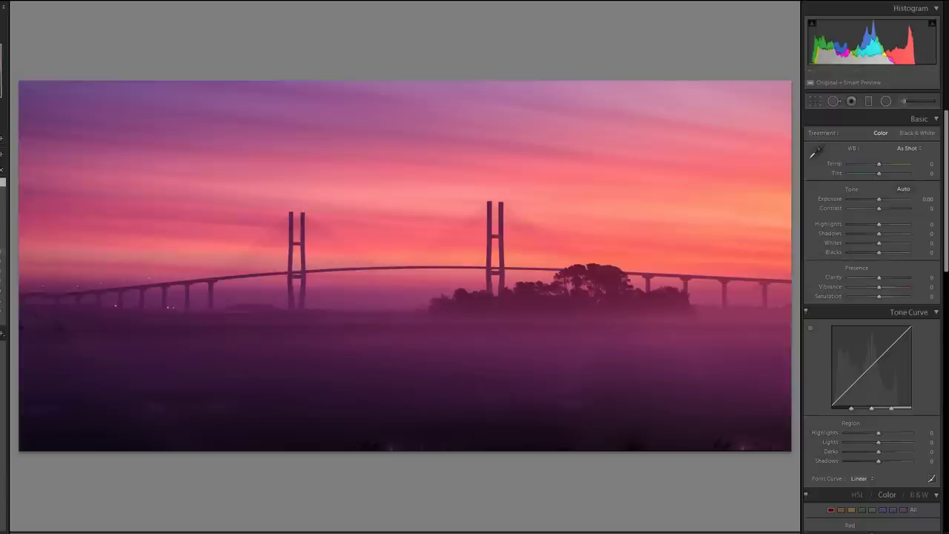
pyautogui.press('Right')
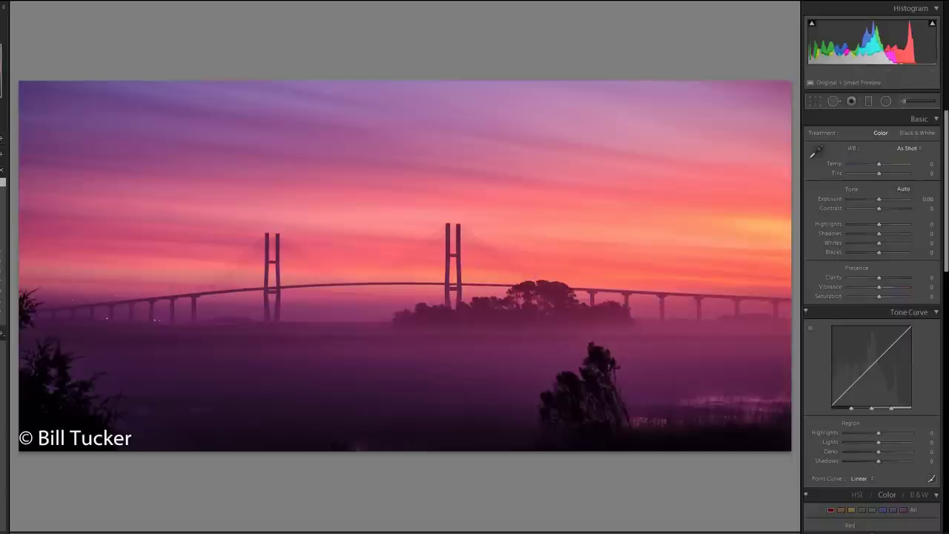
pyautogui.click(350, 228)
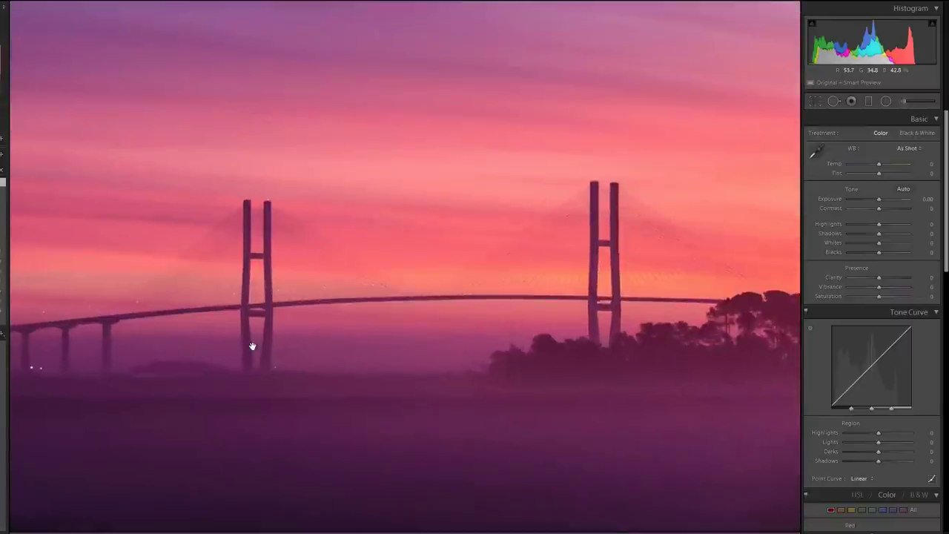
# Step: Examine the bridge photo's far end at full magnification, return to the whole image, and bring up the church photo
pyautogui.moveTo(110, 292); pyautogui.dragTo(367, 322)
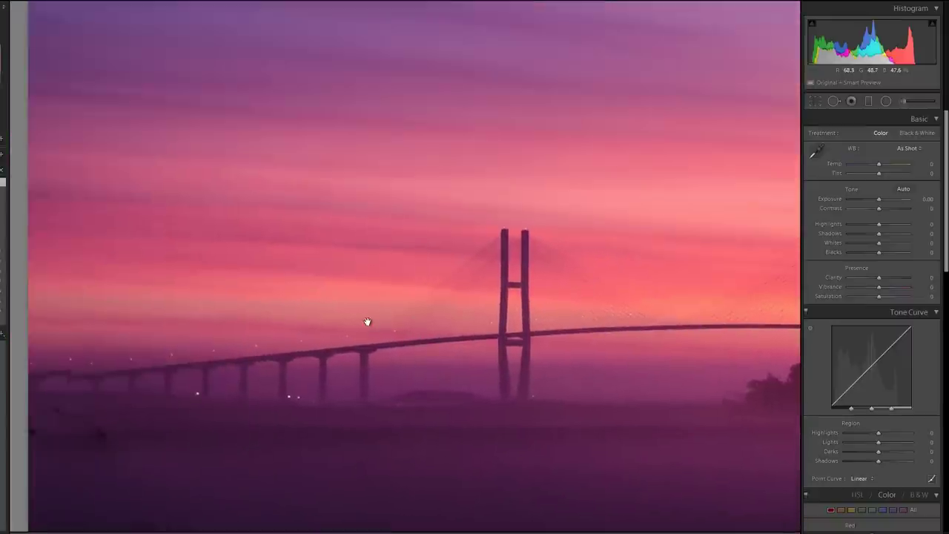
pyautogui.click(440, 290)
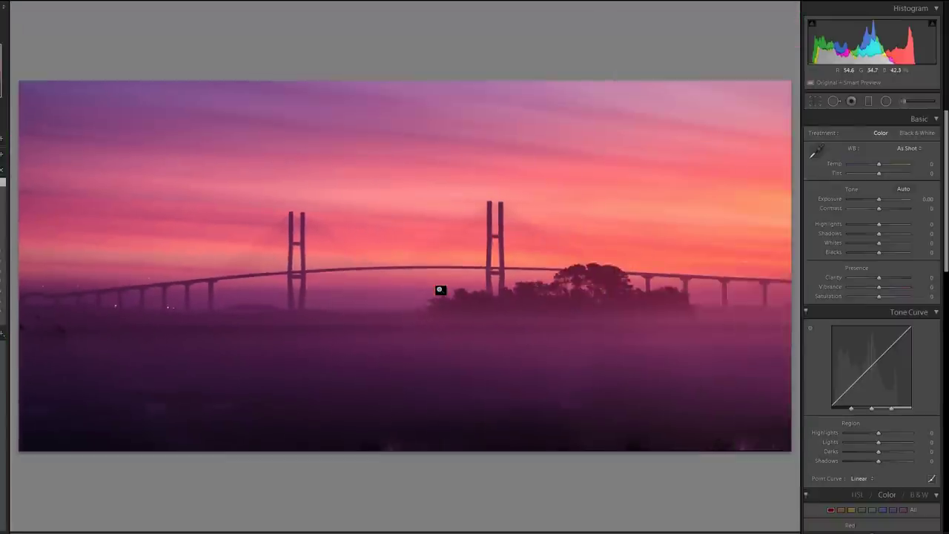
pyautogui.press('Right')
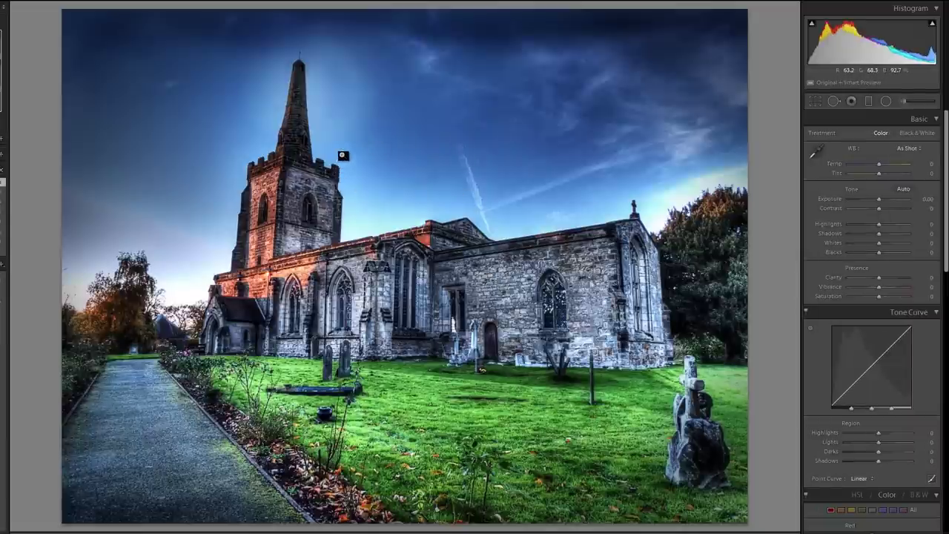
# Step: Examine the church spire and the sky around it at full magnification, and return to the whole photo
pyautogui.click(338, 105)
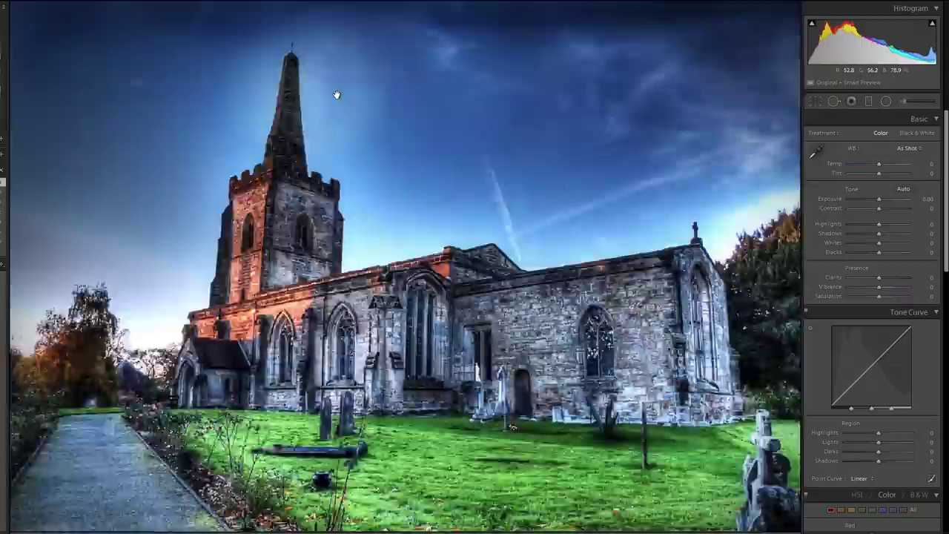
pyautogui.moveTo(401, 85); pyautogui.dragTo(344, 278)
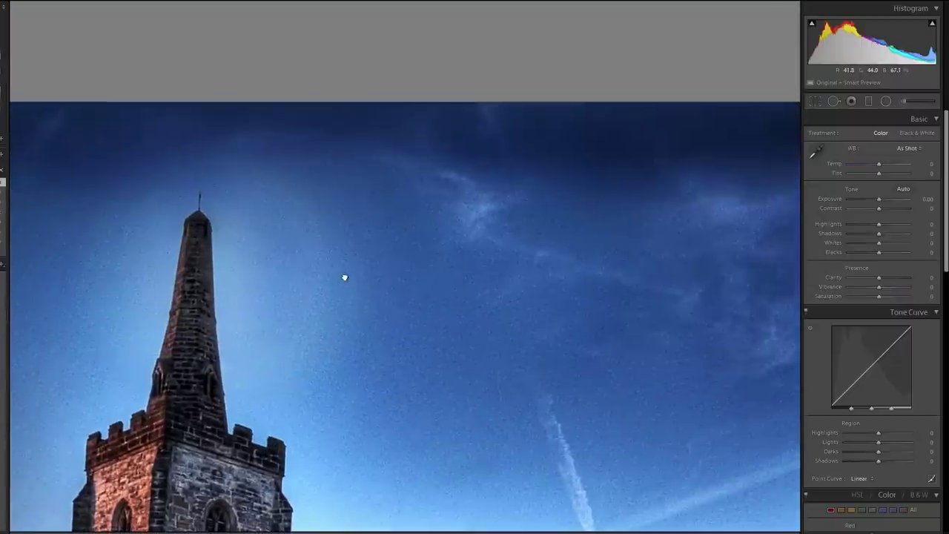
pyautogui.moveTo(298, 319); pyautogui.dragTo(324, 220)
pyautogui.moveTo(423, 531); pyautogui.dragTo(371, 232)
pyautogui.scroll(5, 424, 284)
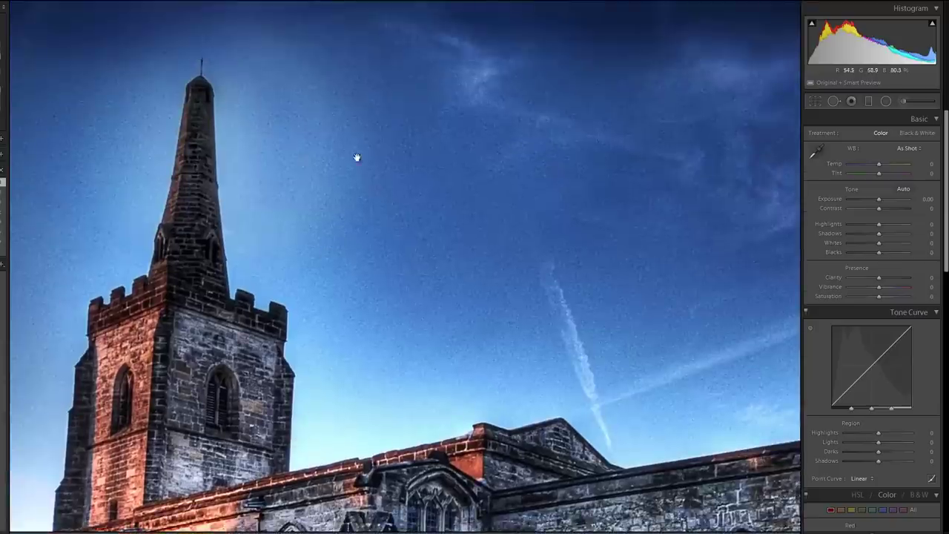
pyautogui.click(305, 221)
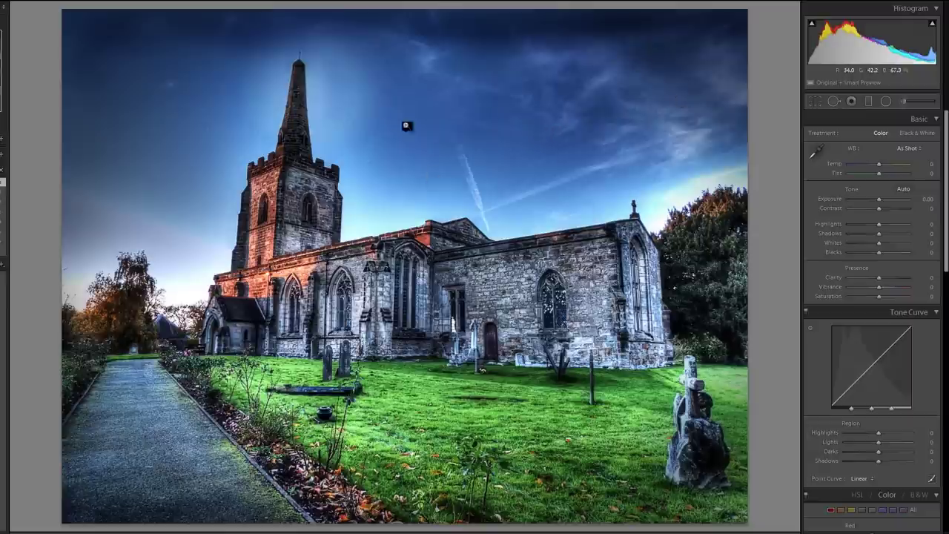
# Step: Examine the church's stone walls, roofline and the vapour trails above at full magnification, and return to the whole photo
pyautogui.click(467, 287)
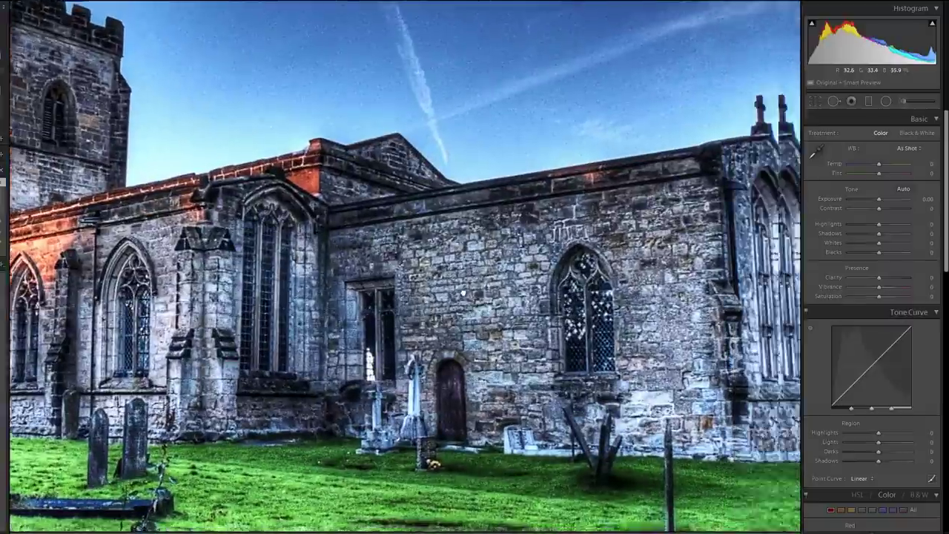
pyautogui.scroll(3, 505, 406)
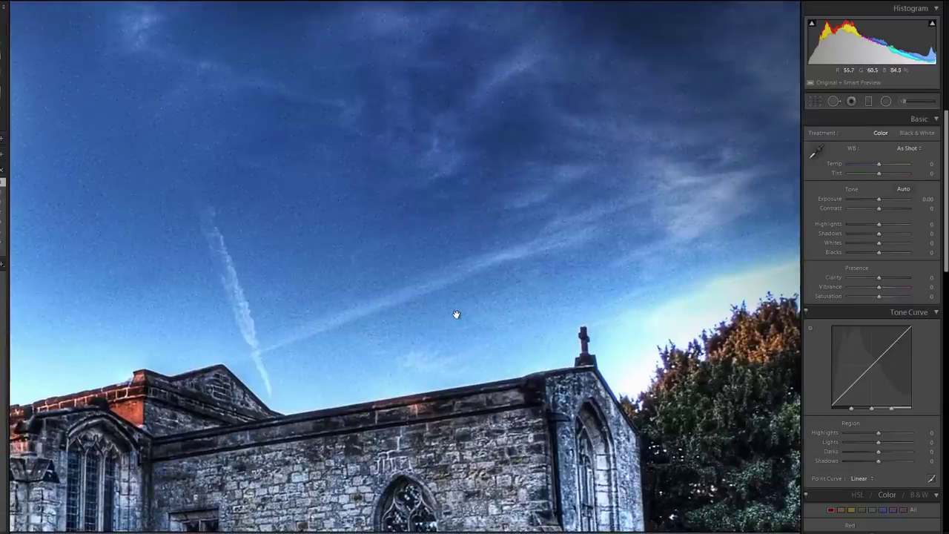
pyautogui.hotkey('ctrl', '-')
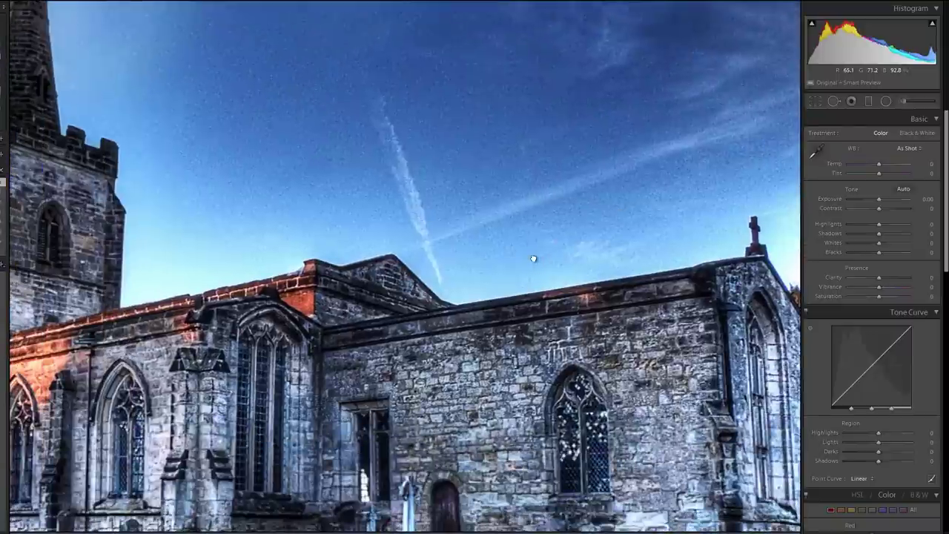
pyautogui.hotkey('ctrl', '-')
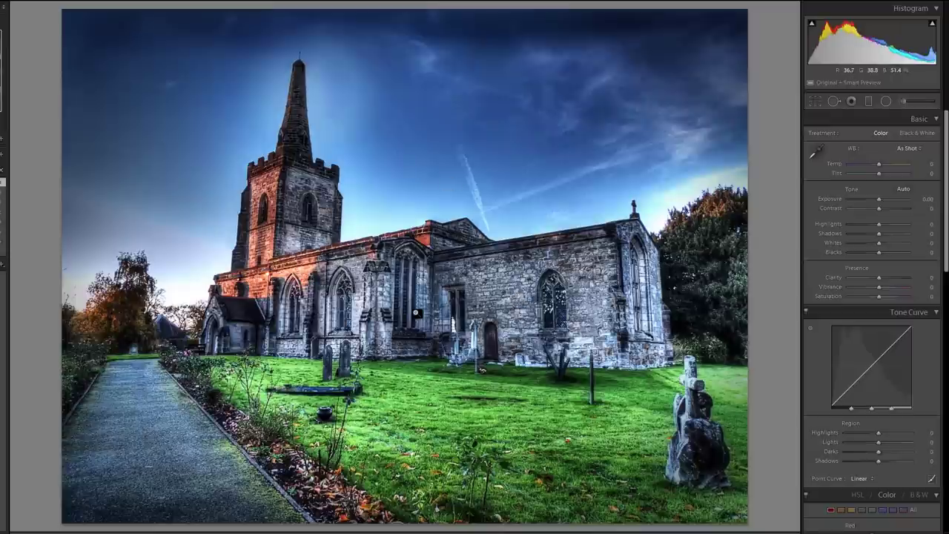
# Step: Bring up the photo of the boy in the red coat and examine the coat and daffodils at full magnification
pyautogui.press('Right')
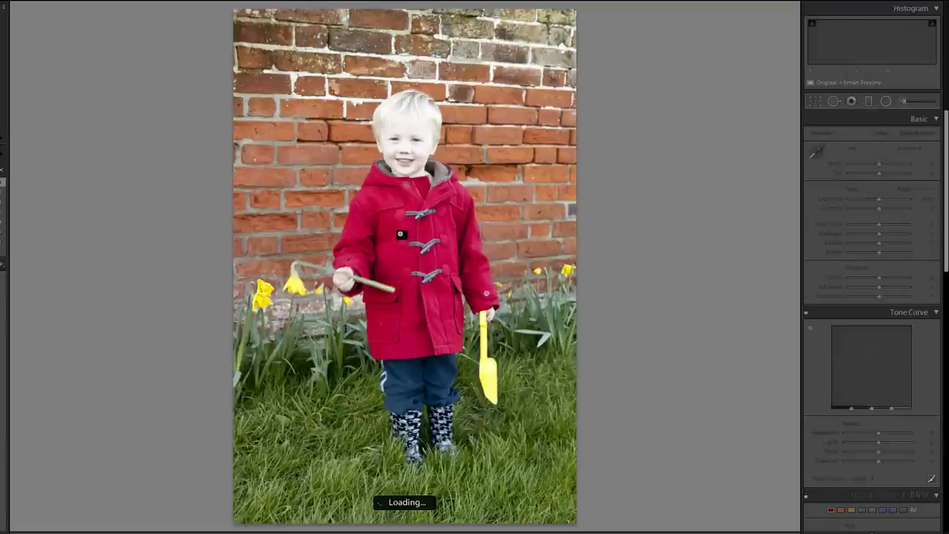
pyautogui.click(405, 253)
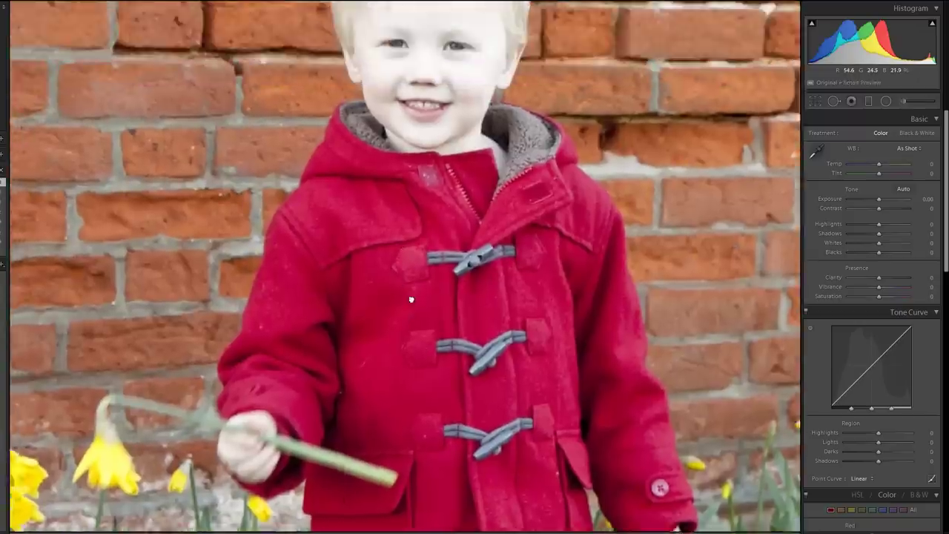
pyautogui.press('Right')
pyautogui.press('Right')
pyautogui.press('Right')
pyautogui.press('Right')
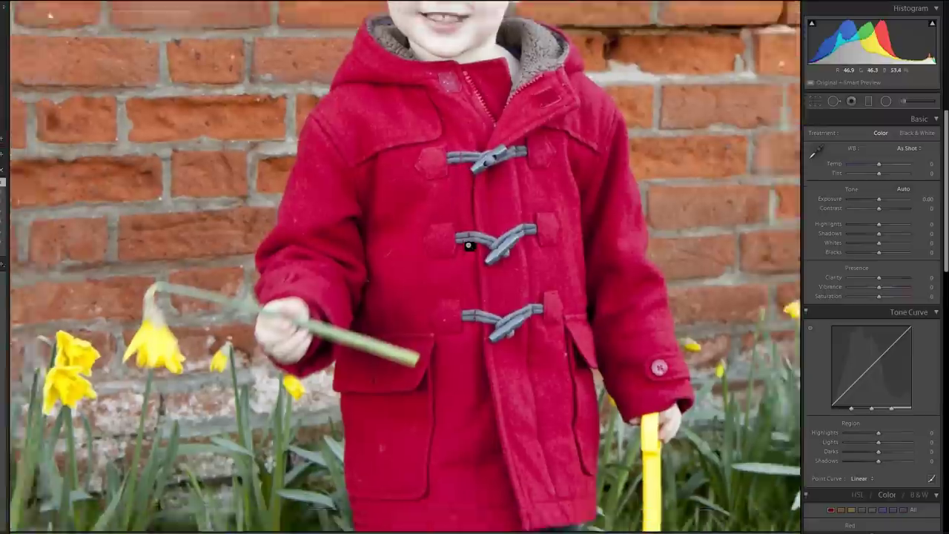
pyautogui.click(469, 245)
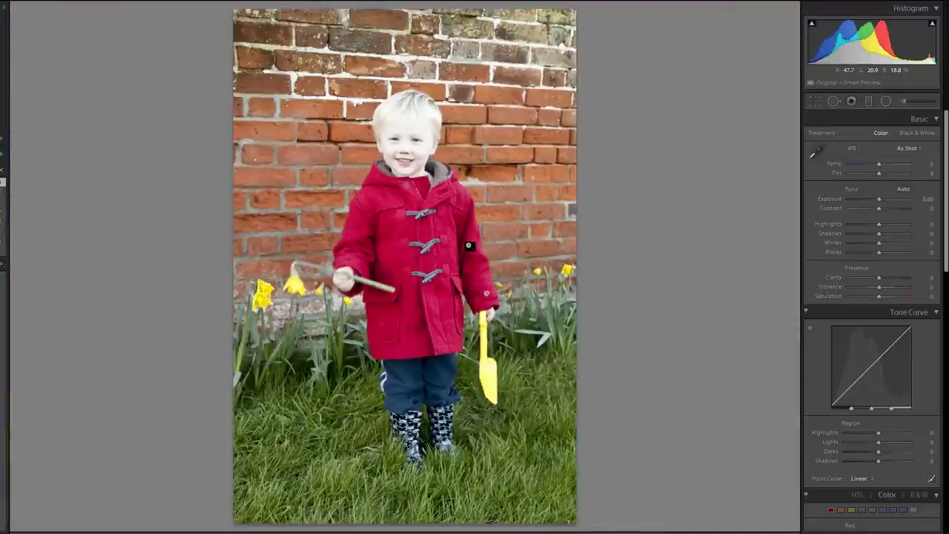
# Step: Examine the boy's face and the brick wall behind him at full magnification, and return to the whole photo
pyautogui.click(469, 245)
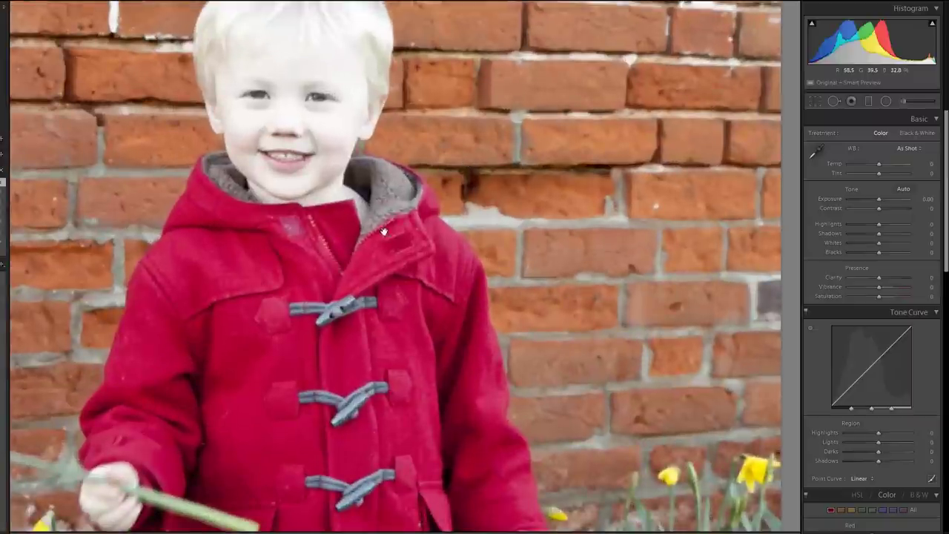
pyautogui.press('Right')
pyautogui.press('Right')
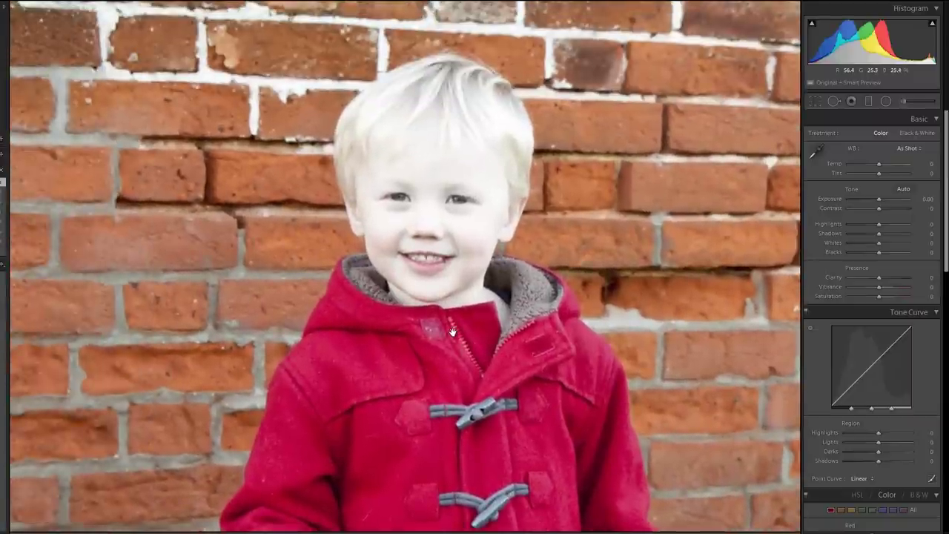
pyautogui.press('Right')
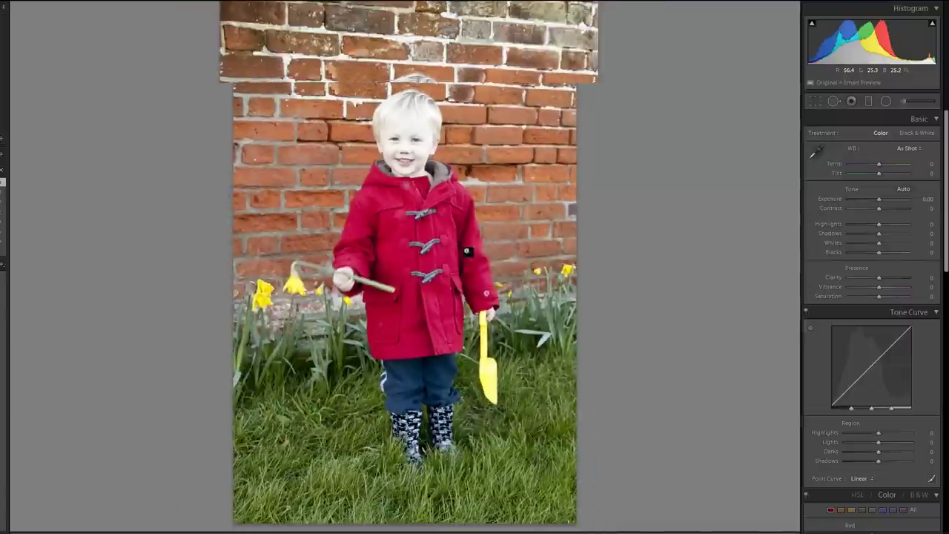
pyautogui.click(442, 261)
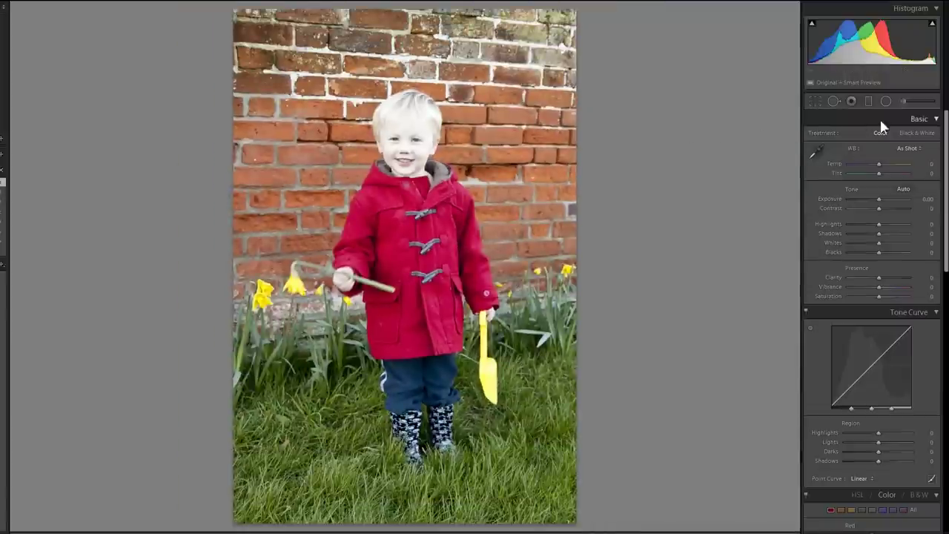
# Step: Try cropping the upper brick wall and the area below the boy's coat from the photo, and reset the crop
pyautogui.click(817, 102)
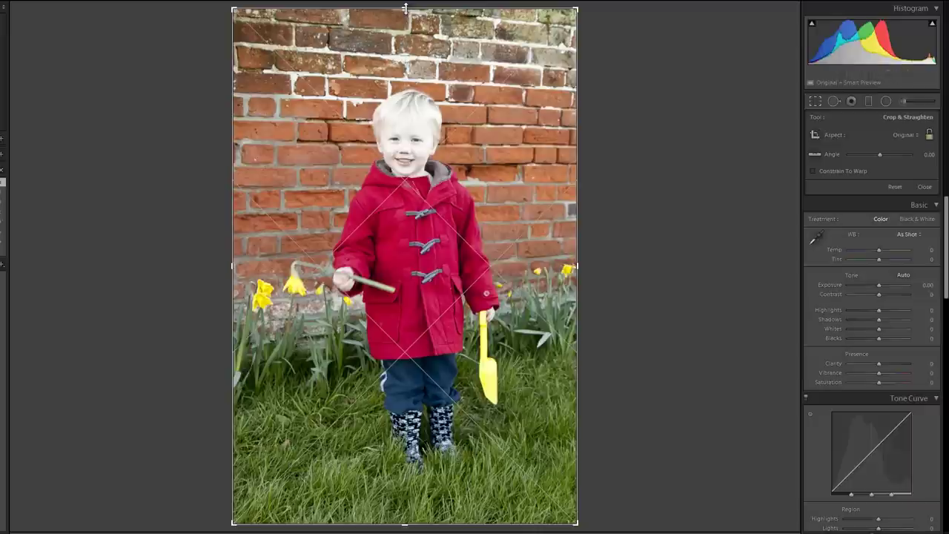
pyautogui.moveTo(405, 7); pyautogui.dragTo(404, 73)
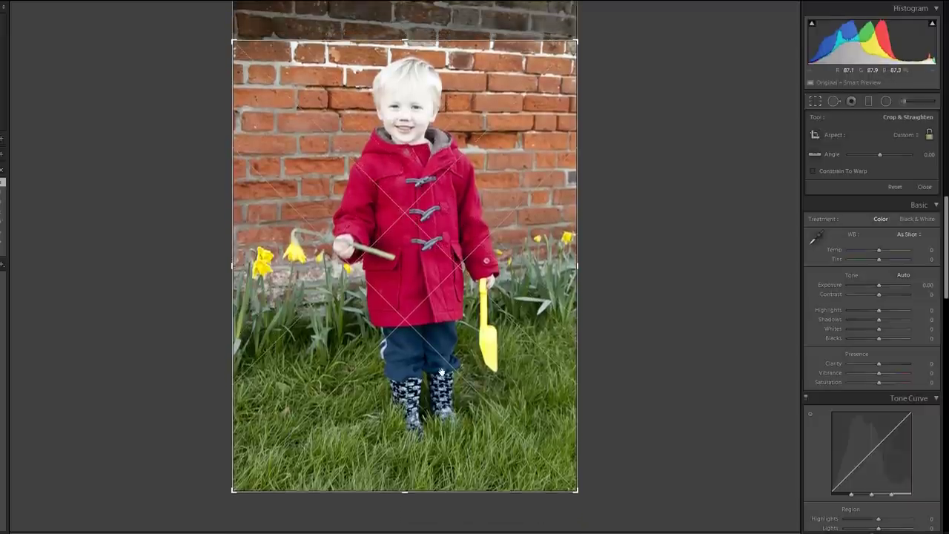
pyautogui.moveTo(407, 489); pyautogui.dragTo(406, 394)
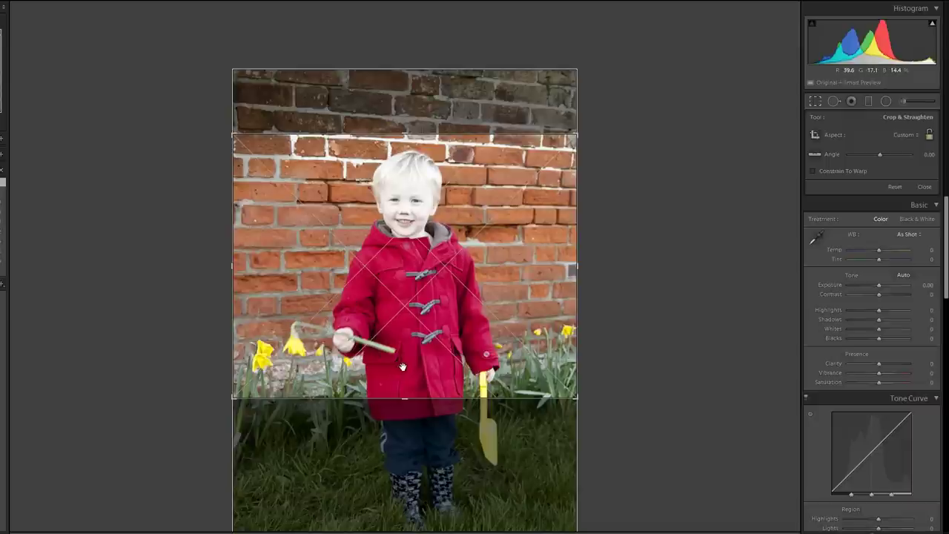
pyautogui.moveTo(407, 401); pyautogui.dragTo(403, 526)
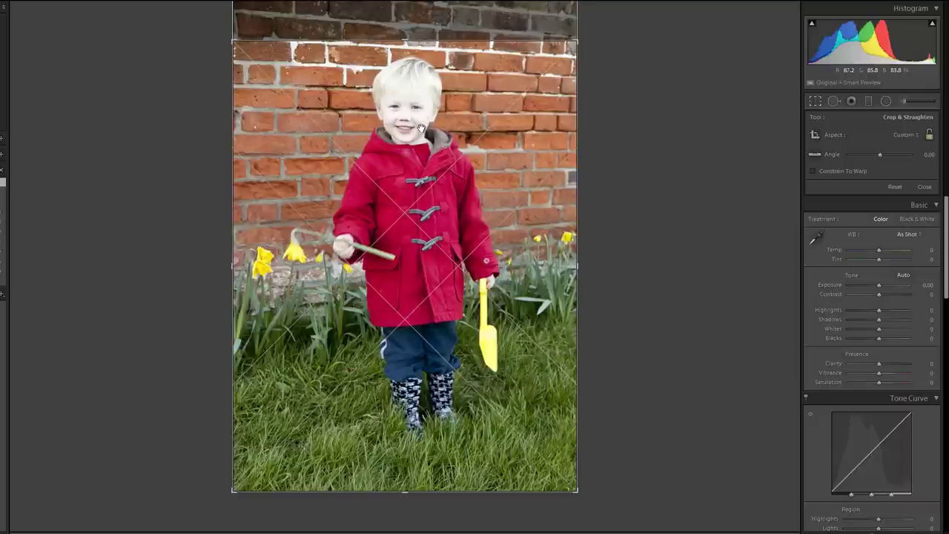
pyautogui.hotkey('ctrl', 'alt', 'r')
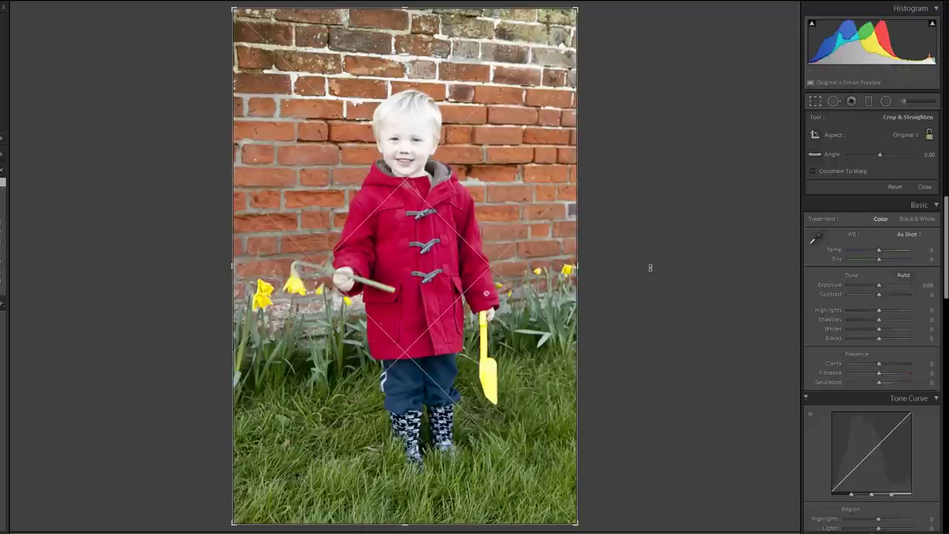
pyautogui.press('Return')
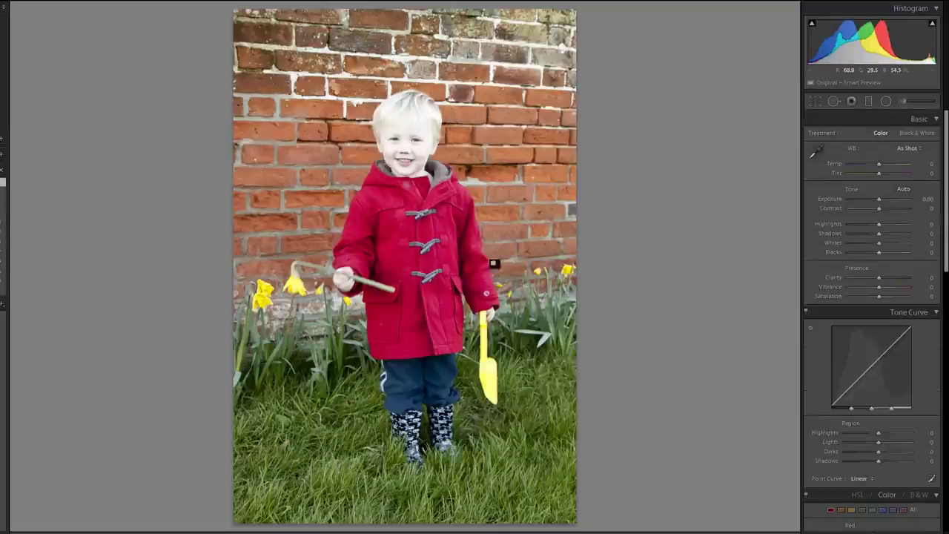
# Step: Lower the boy photo's Highlights to -77 and warm its white balance to Temp +9
pyautogui.moveTo(878, 222); pyautogui.dragTo(857, 208)
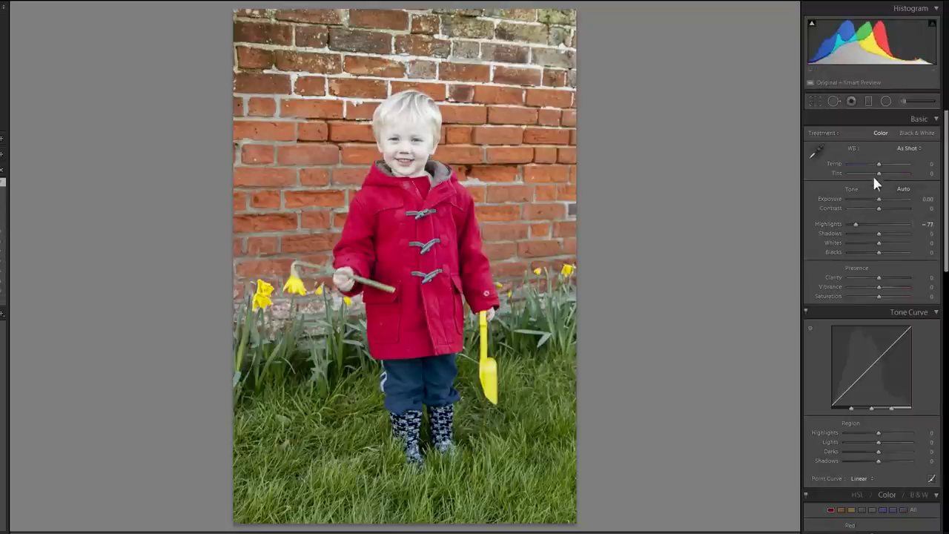
pyautogui.moveTo(878, 165); pyautogui.dragTo(879, 164)
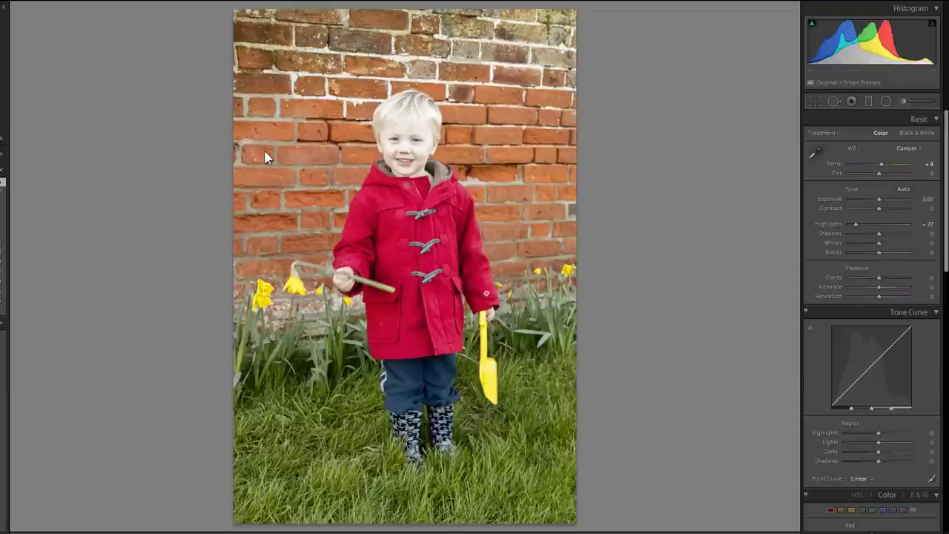
# Step: Begin an Adjustment Brush mask with a size 6.0 brush on the bricks beside the boy's head
pyautogui.press('k')
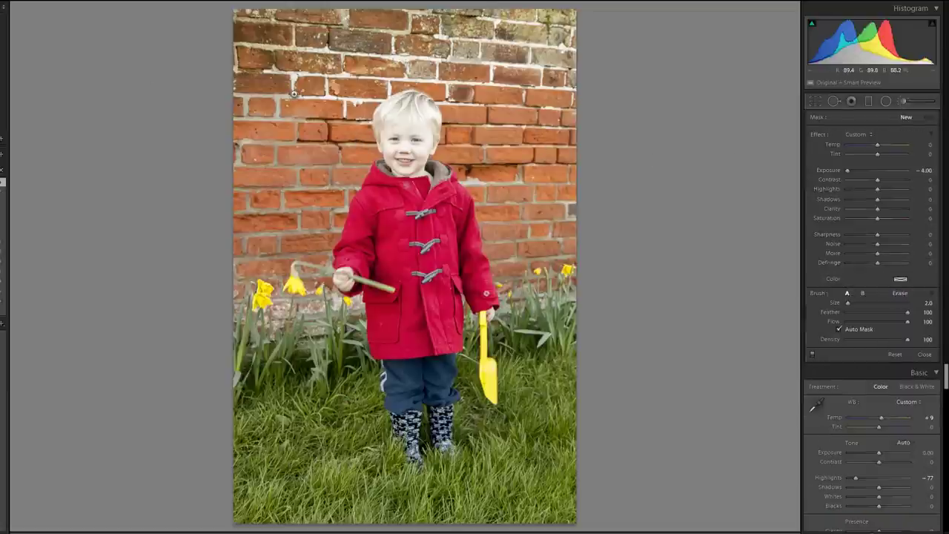
pyautogui.press(']')
pyautogui.press(']')
pyautogui.press(']')
pyautogui.press(']')
pyautogui.moveTo(300, 83)
pyautogui.mouseDown()
pyautogui.moveTo(295, 140)
pyautogui.moveTo(306, 93)
pyautogui.moveTo(295, 127)
pyautogui.mouseUp()
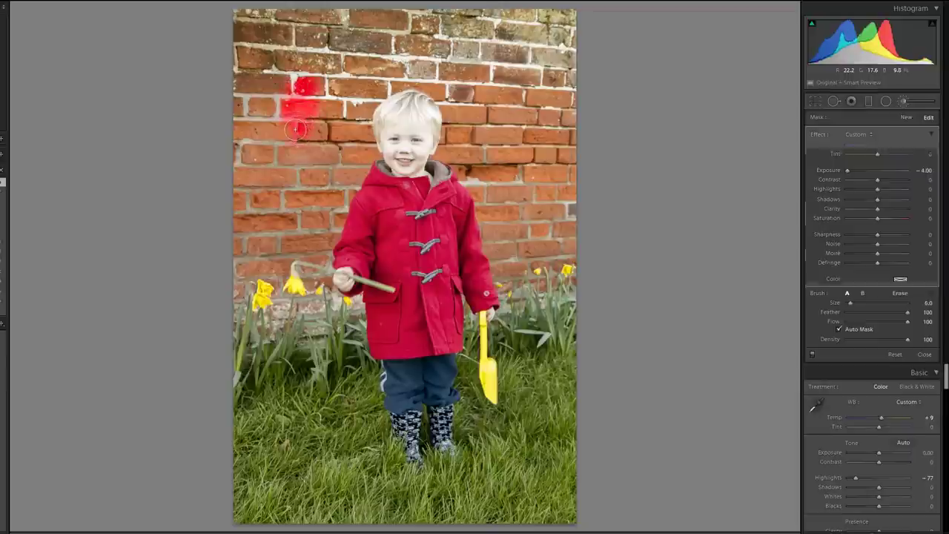
# Step: Enlarge the brush to 16.0 and extend the mask over the brick wall and the daffodils on both sides of the boy
pyautogui.press(']')
pyautogui.press(']')
pyautogui.press(']')
pyautogui.press(']')
pyautogui.press(']')
pyautogui.press(']')
pyautogui.press(']')
pyautogui.moveTo(293, 134)
pyautogui.mouseDown()
pyautogui.moveTo(267, 29)
pyautogui.moveTo(441, 19)
pyautogui.moveTo(572, 41)
pyautogui.moveTo(338, 100)
pyautogui.moveTo(315, 134)
pyautogui.moveTo(337, 193)
pyautogui.moveTo(308, 200)
pyautogui.moveTo(274, 237)
pyautogui.moveTo(237, 152)
pyautogui.moveTo(286, 40)
pyautogui.moveTo(382, 11)
pyautogui.moveTo(498, 146)
pyautogui.moveTo(486, 142)
pyautogui.moveTo(536, 225)
pyautogui.moveTo(550, 317)
pyautogui.moveTo(519, 260)
pyautogui.mouseUp()
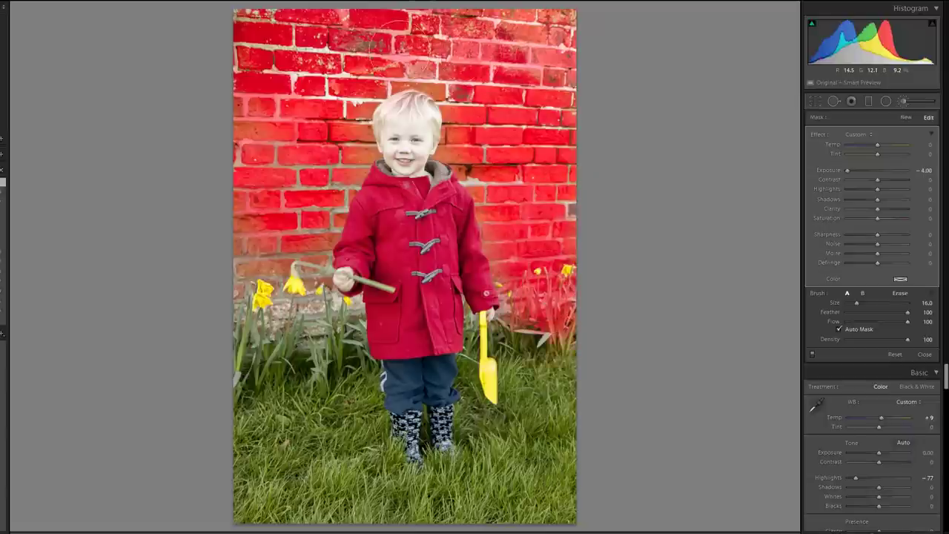
pyautogui.moveTo(279, 176)
pyautogui.mouseDown()
pyautogui.moveTo(260, 244)
pyautogui.moveTo(278, 359)
pyautogui.mouseUp()
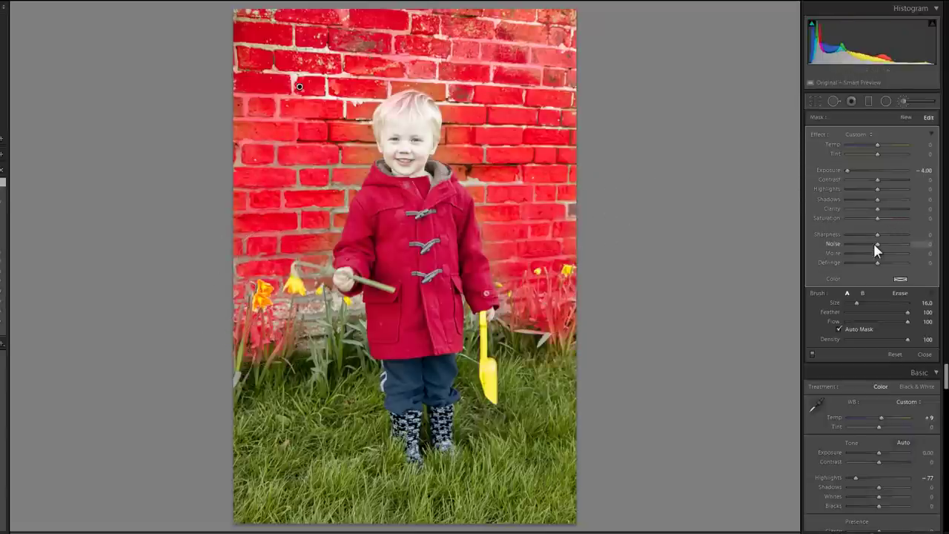
# Step: Soften the masked background with Clarity -52 and Sharpness -100, hide the mask overlay, and set the mask's Exposure to -0.17
pyautogui.moveTo(876, 210); pyautogui.dragTo(860, 209)
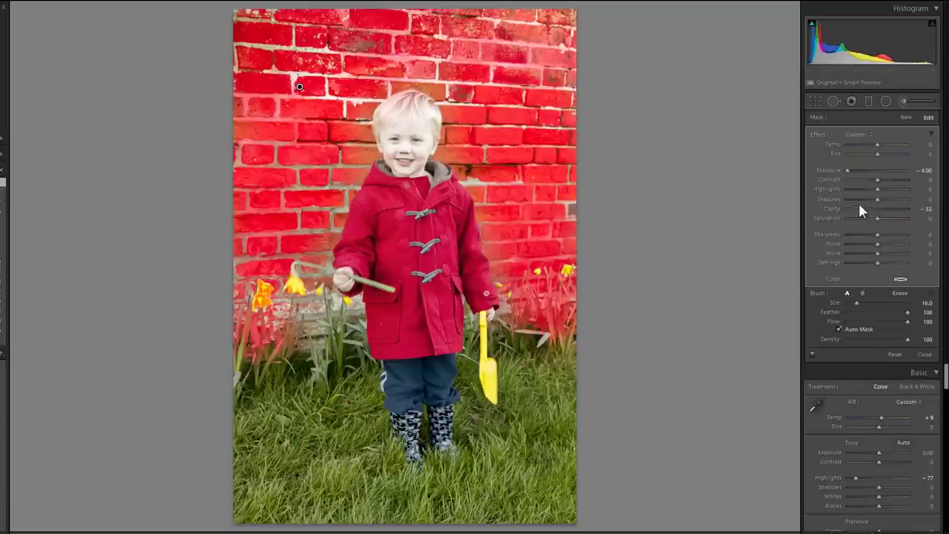
pyautogui.press('o')
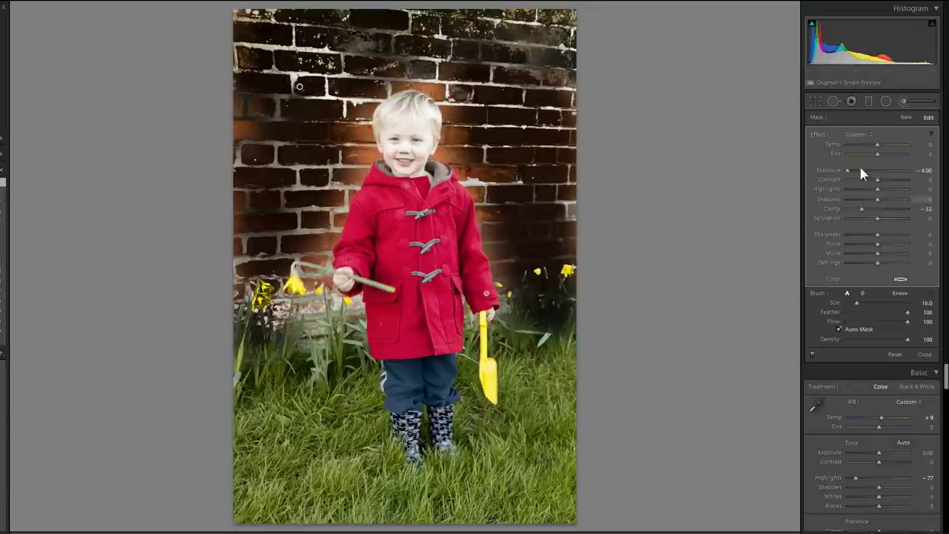
pyautogui.moveTo(849, 170); pyautogui.dragTo(875, 173)
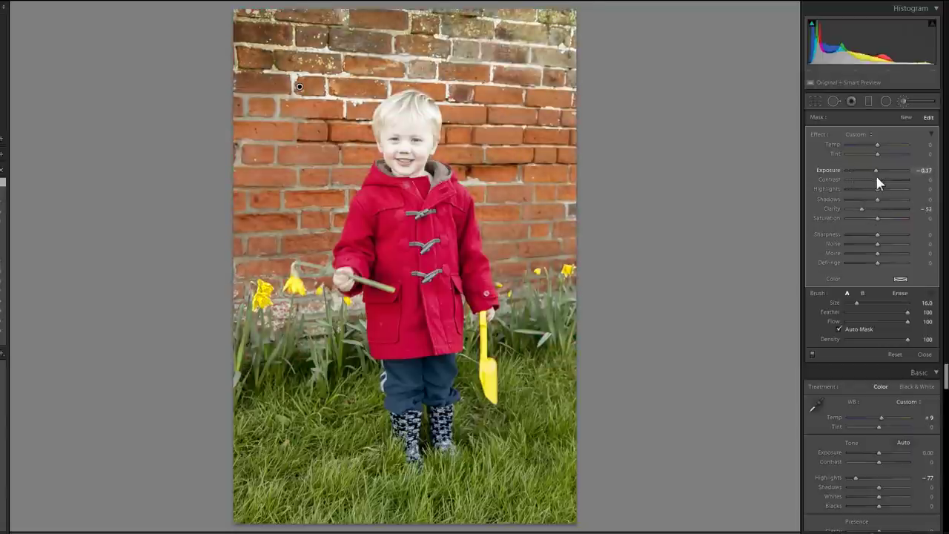
pyautogui.moveTo(875, 231); pyautogui.dragTo(852, 227)
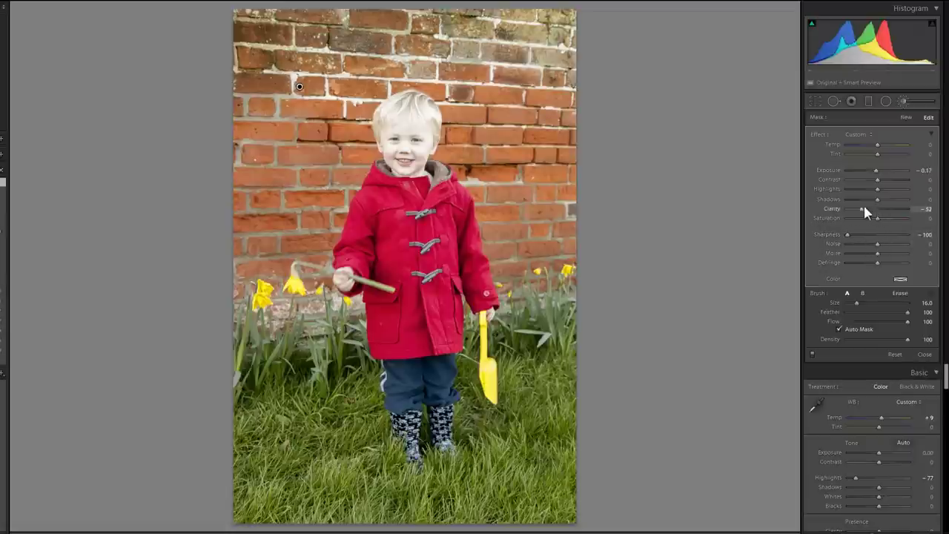
# Step: Set the background mask's Clarity to -100 and move on to the swan photo
pyautogui.moveTo(860, 206); pyautogui.dragTo(801, 195)
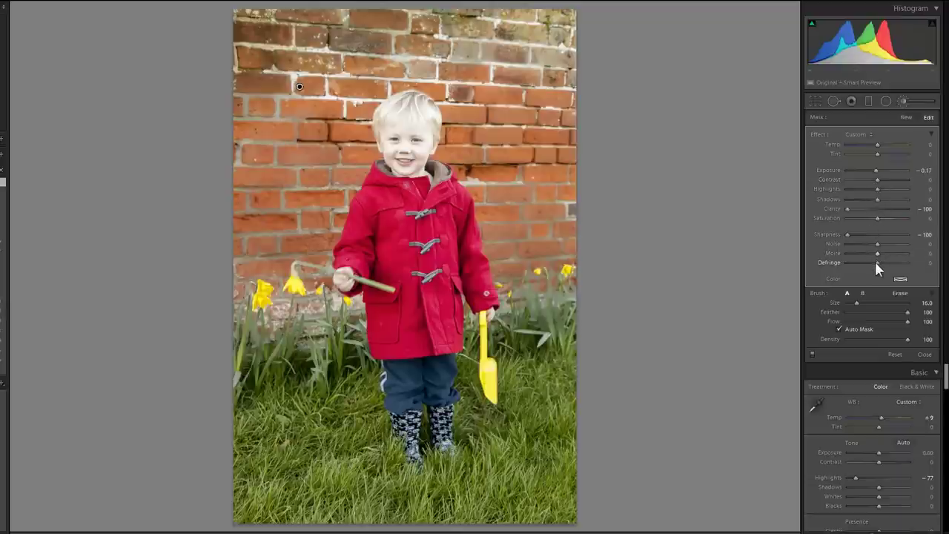
pyautogui.moveTo(876, 263)
pyautogui.mouseDown()
pyautogui.moveTo(861, 262)
pyautogui.moveTo(876, 262)
pyautogui.mouseUp()
pyautogui.press('Right')
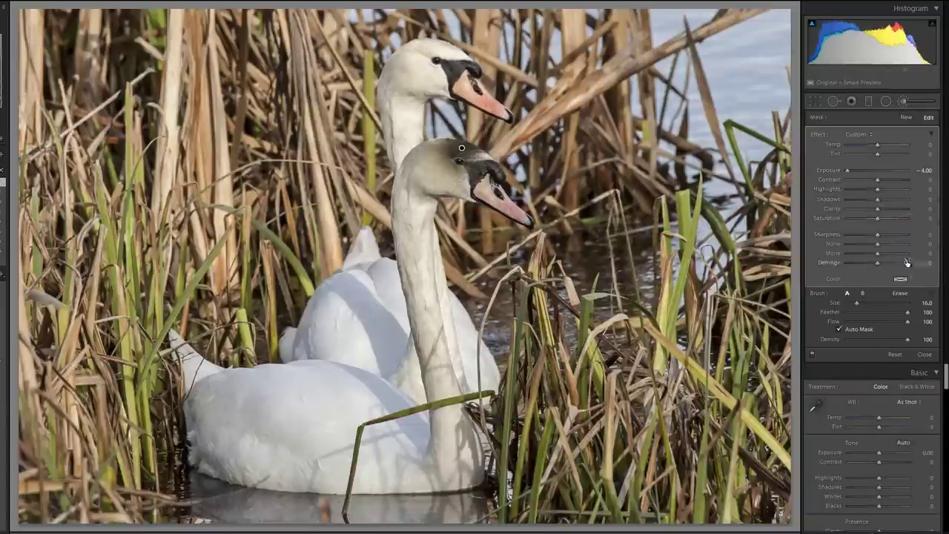
# Step: Undo the stray brush stroke on the front swan's head, leave the Adjustment Brush, and inspect the head close up
pyautogui.hotkey('ctrl', 'z')
pyautogui.press('k')
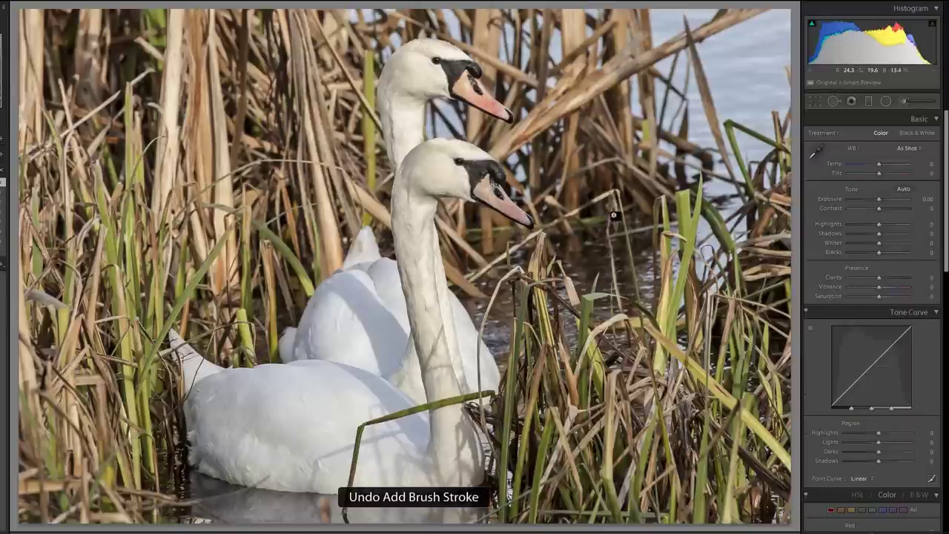
pyautogui.click(534, 213)
pyautogui.click(536, 212)
pyautogui.click(482, 182)
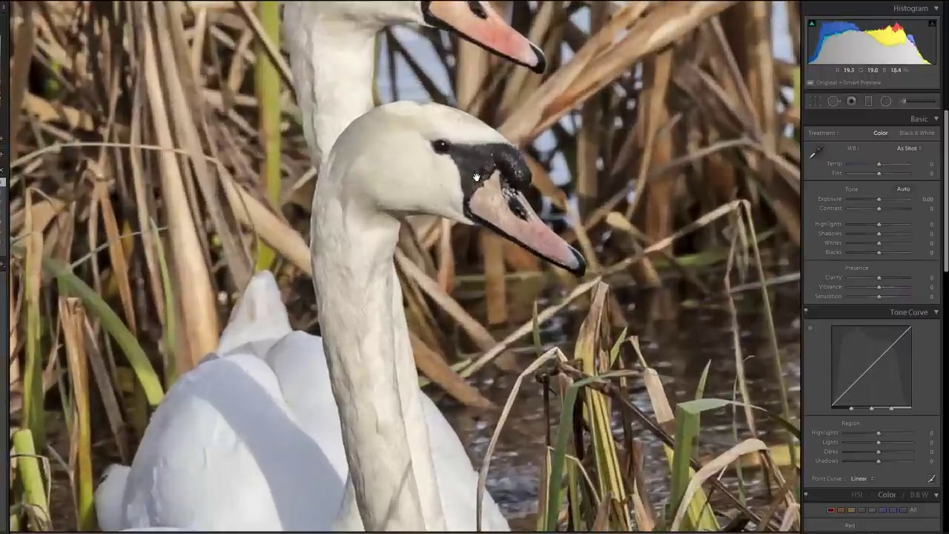
pyautogui.click(428, 109)
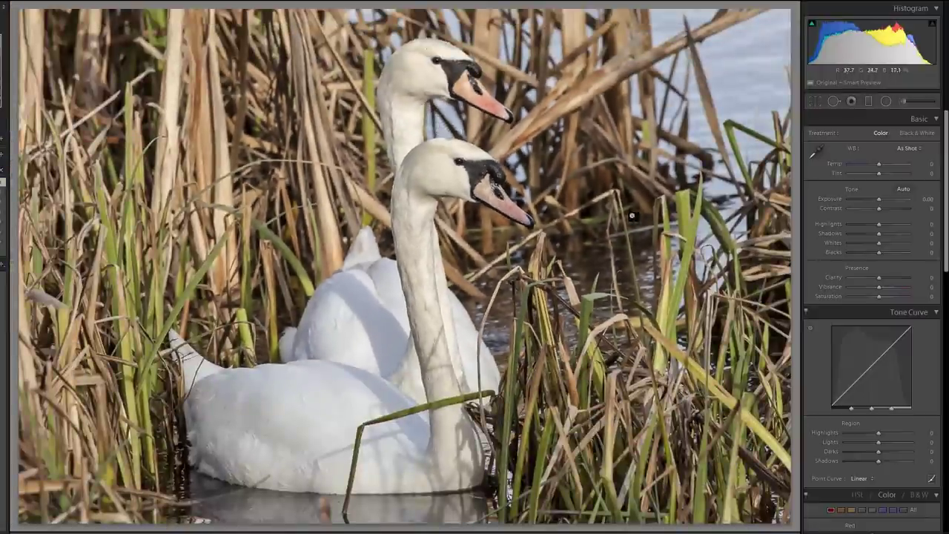
# Step: Raise the swan photo's Whites to +42 and examine the feather detail on both swans' heads
pyautogui.click(816, 153)
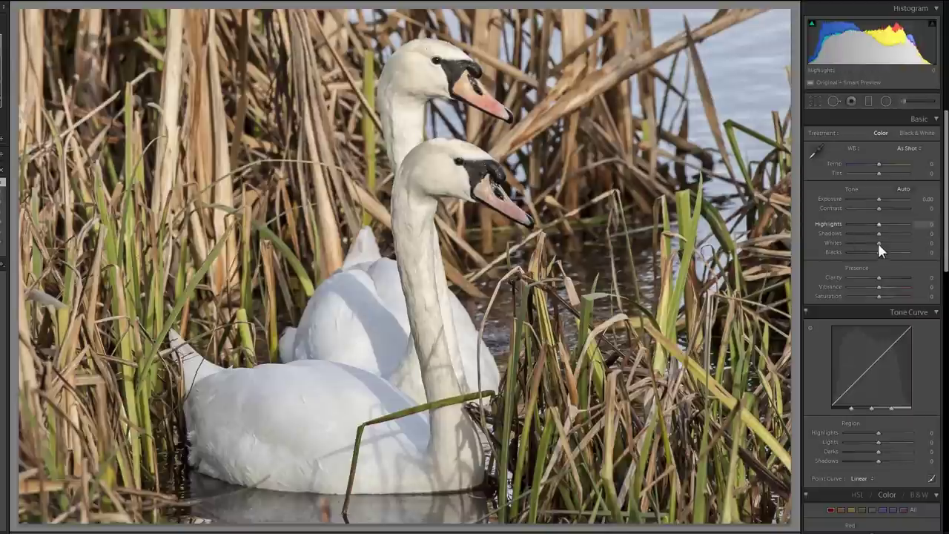
pyautogui.moveTo(877, 247); pyautogui.dragTo(890, 254)
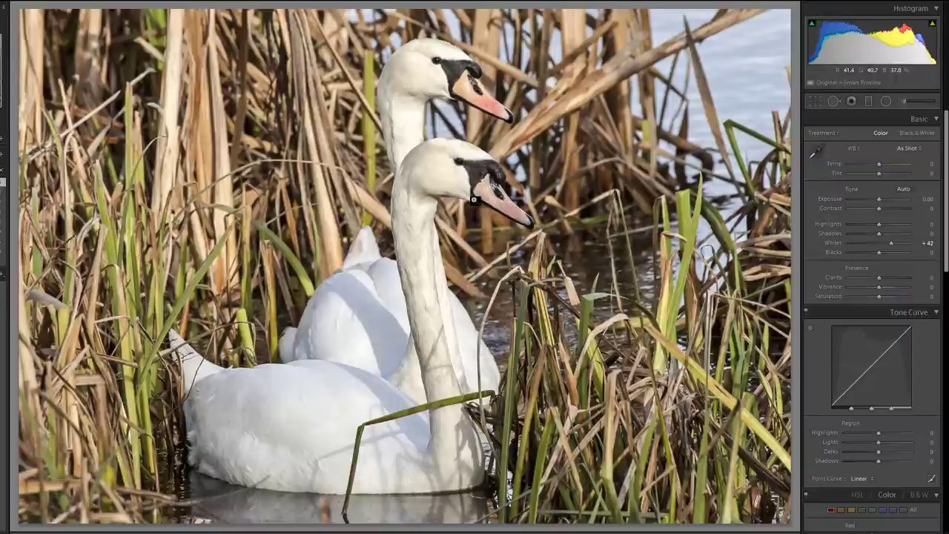
pyautogui.click(450, 89)
pyautogui.moveTo(438, 73); pyautogui.dragTo(445, 178)
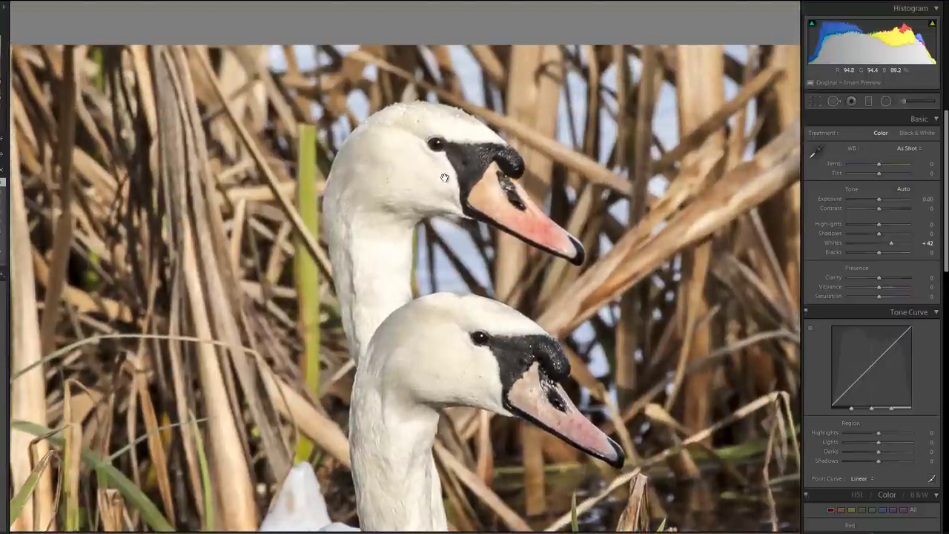
pyautogui.click(445, 178)
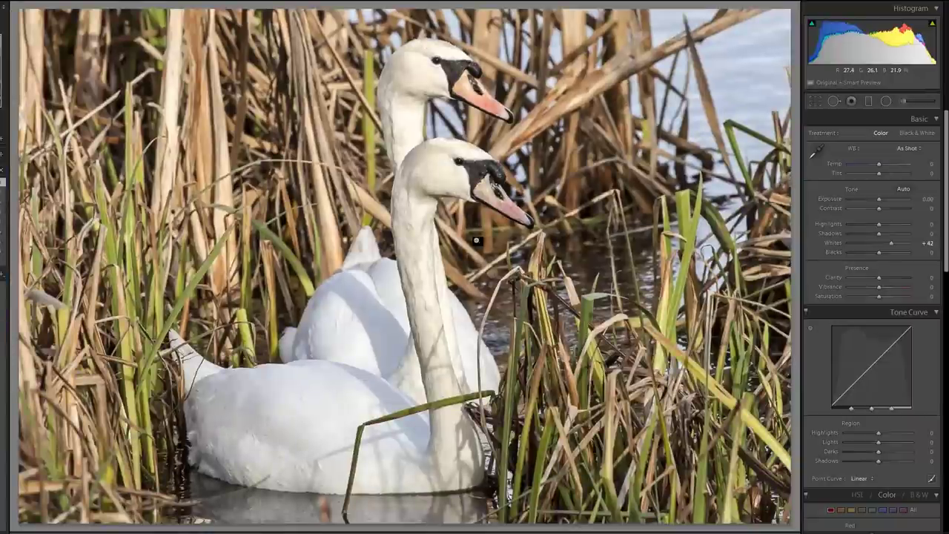
# Step: Open the night harbour photo and straighten it with a slight counterclockwise rotation in Crop & Straighten
pyautogui.press('Right')
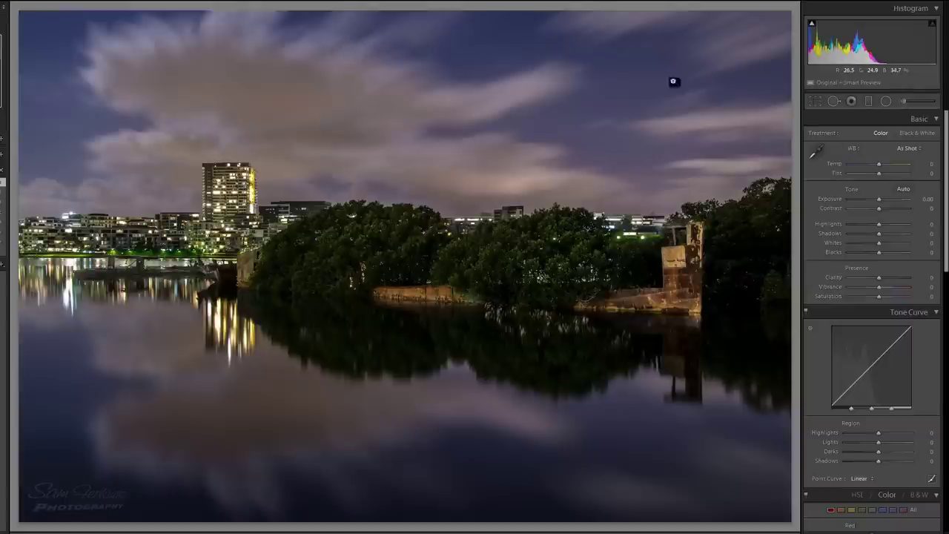
pyautogui.click(815, 102)
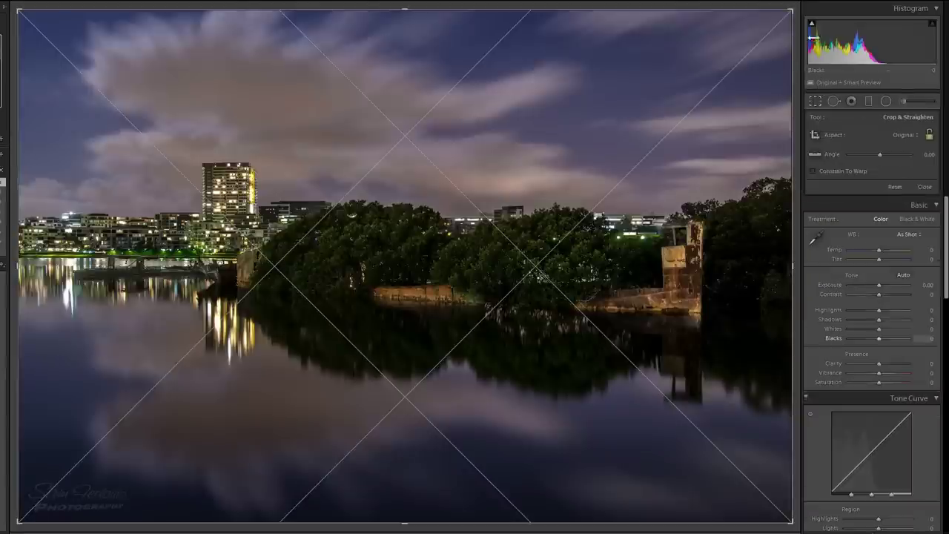
pyautogui.moveTo(801, 12); pyautogui.dragTo(791, 3)
pyautogui.press('Return')
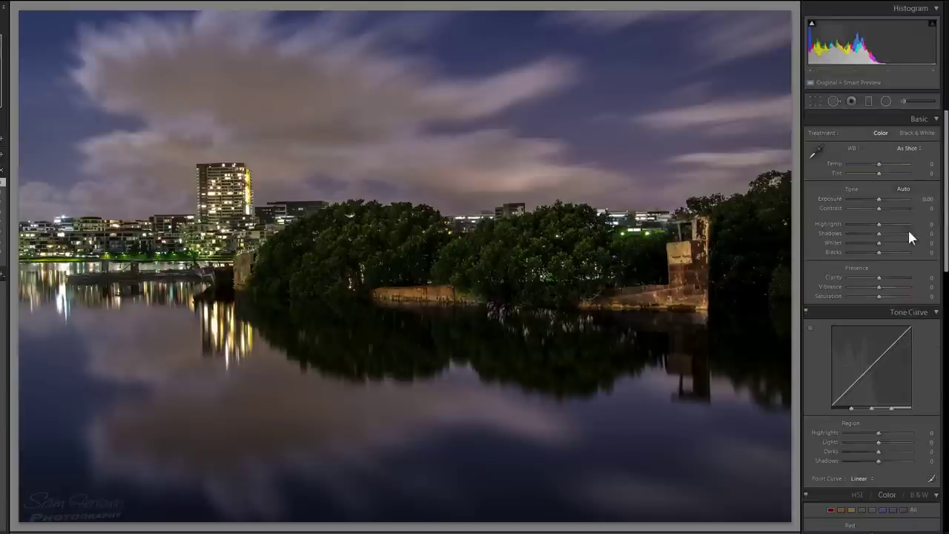
# Step: Set the harbour photo's Exposure to +1.36 and Highlights to -42, checking the lit buildings along the skyline close up
pyautogui.moveTo(875, 199); pyautogui.dragTo(886, 199)
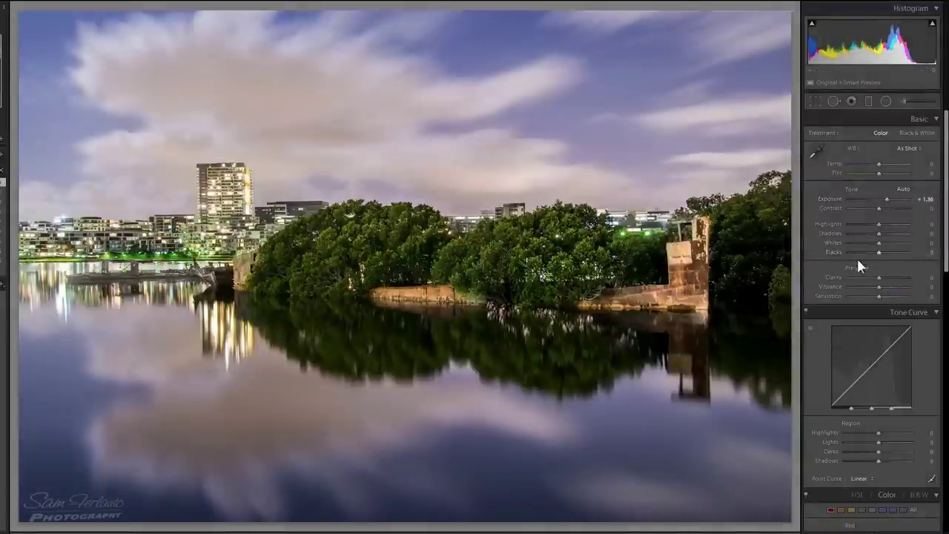
pyautogui.moveTo(876, 224); pyautogui.dragTo(867, 225)
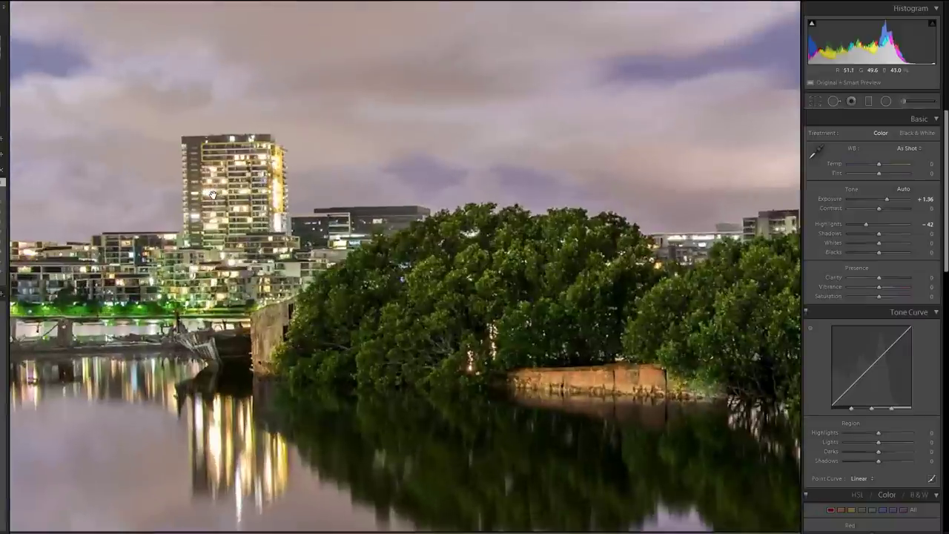
pyautogui.click(213, 194)
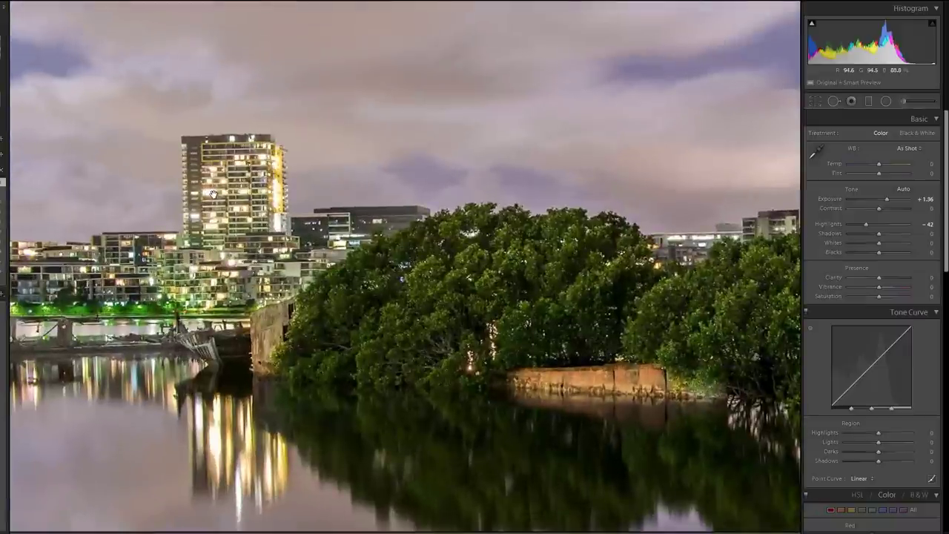
pyautogui.moveTo(125, 244); pyautogui.dragTo(357, 230)
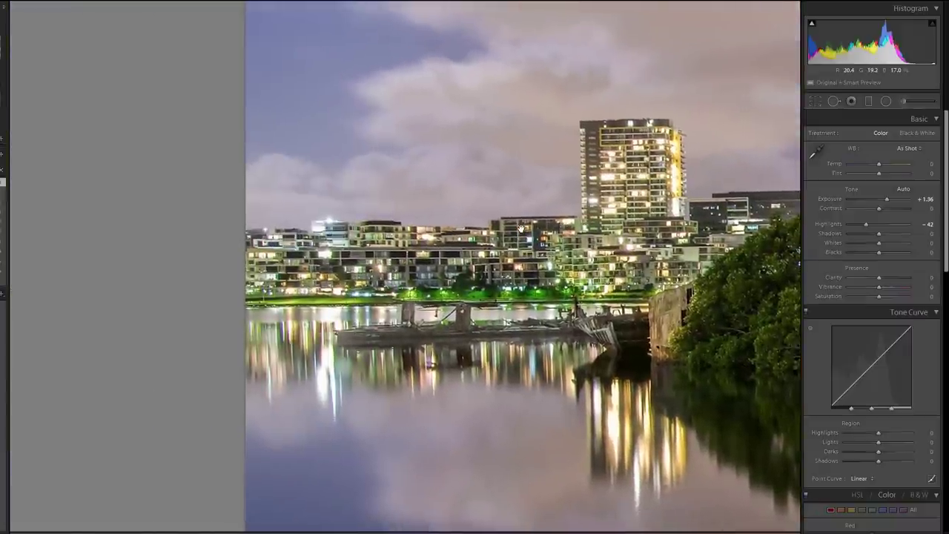
pyautogui.moveTo(521, 228); pyautogui.dragTo(475, 221)
pyautogui.click(474, 221)
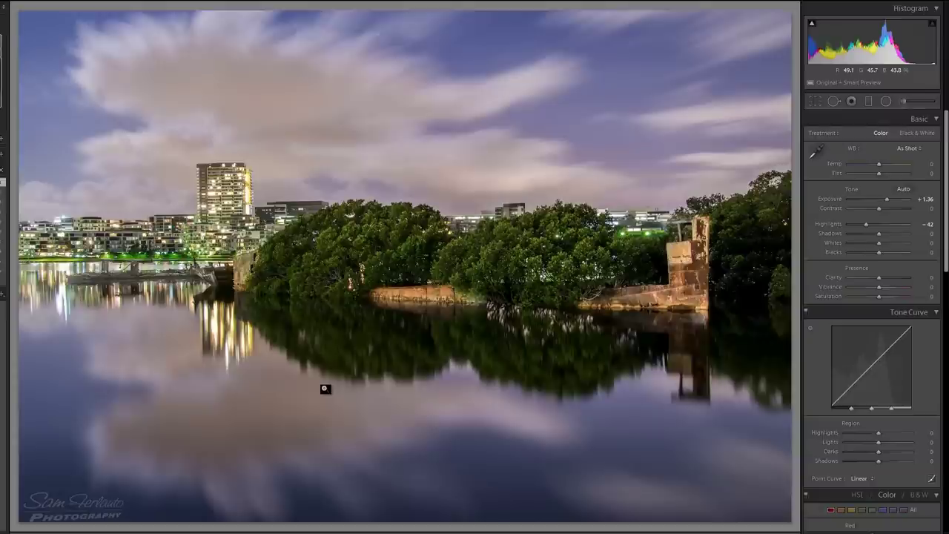
# Step: Open the peacock photo and crop it in from the upper-right corner, trimming feathers above and to the right of the bird
pyautogui.press('Right')
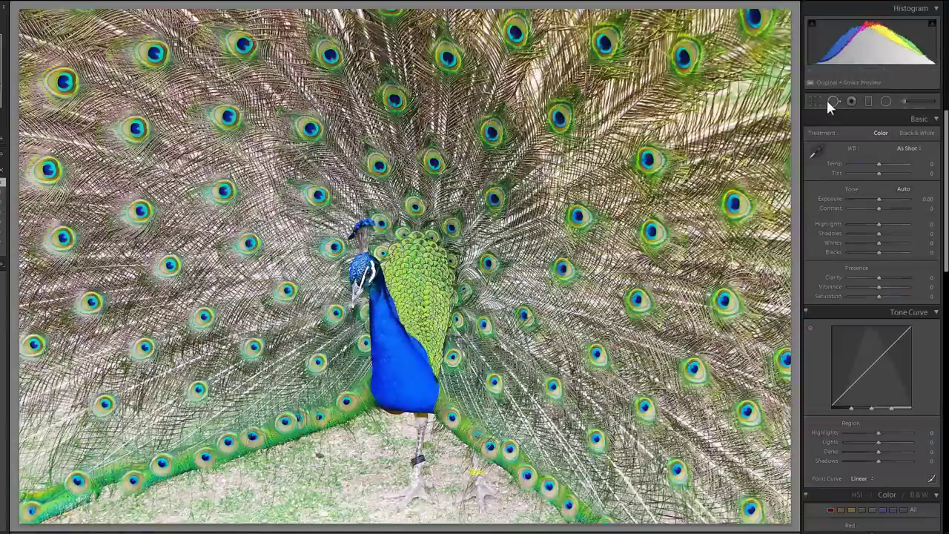
pyautogui.click(822, 100)
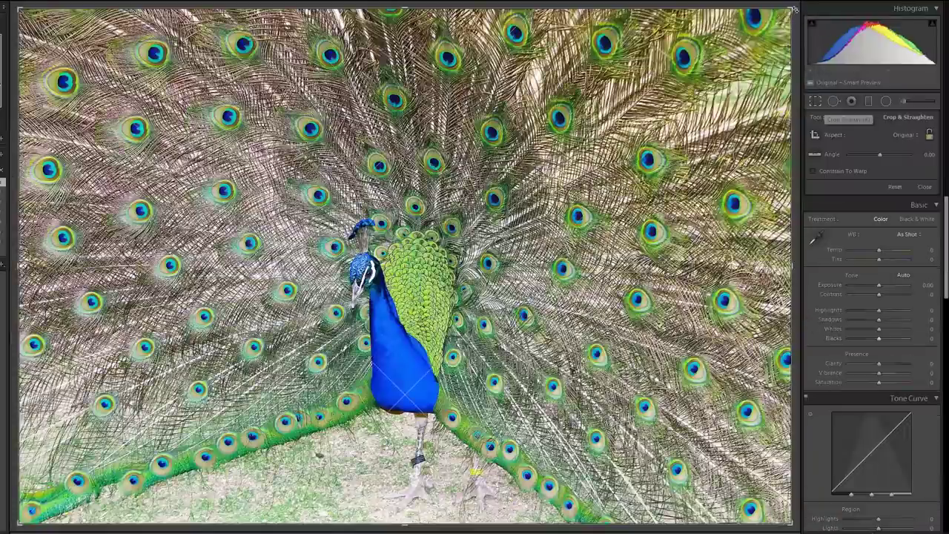
pyautogui.moveTo(792, 9); pyautogui.dragTo(706, 63)
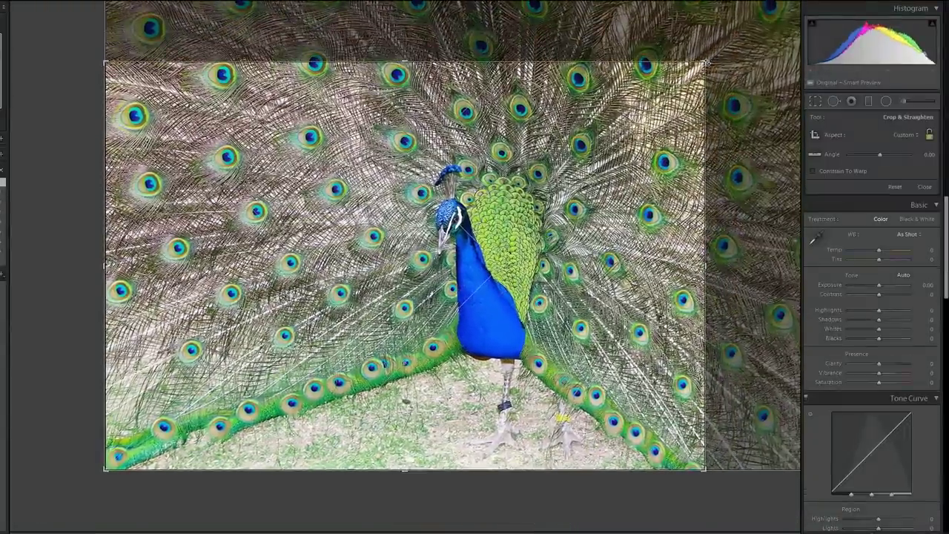
pyautogui.press('Return')
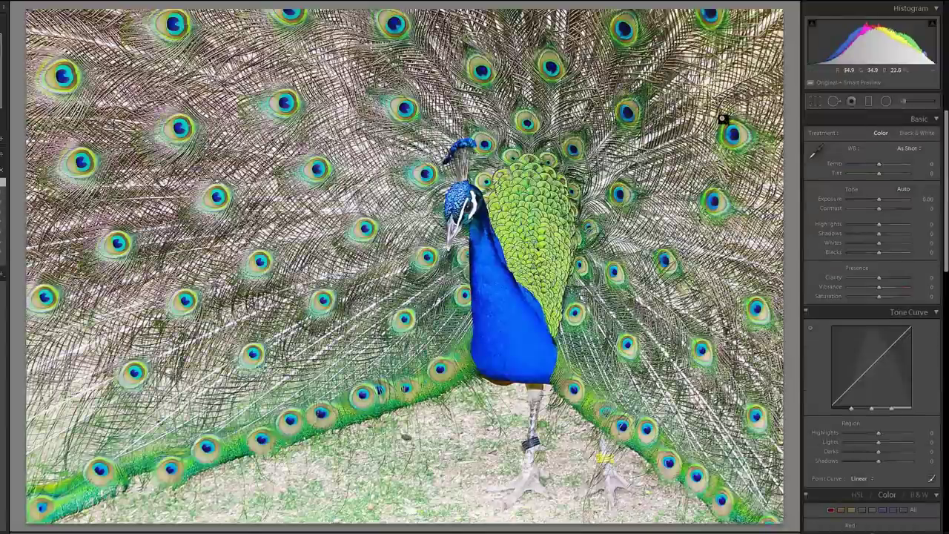
# Step: Shift the peacock photo's crop upward to exclude the legs and ground, and change its aspect to 1 x 1
pyautogui.click(812, 103)
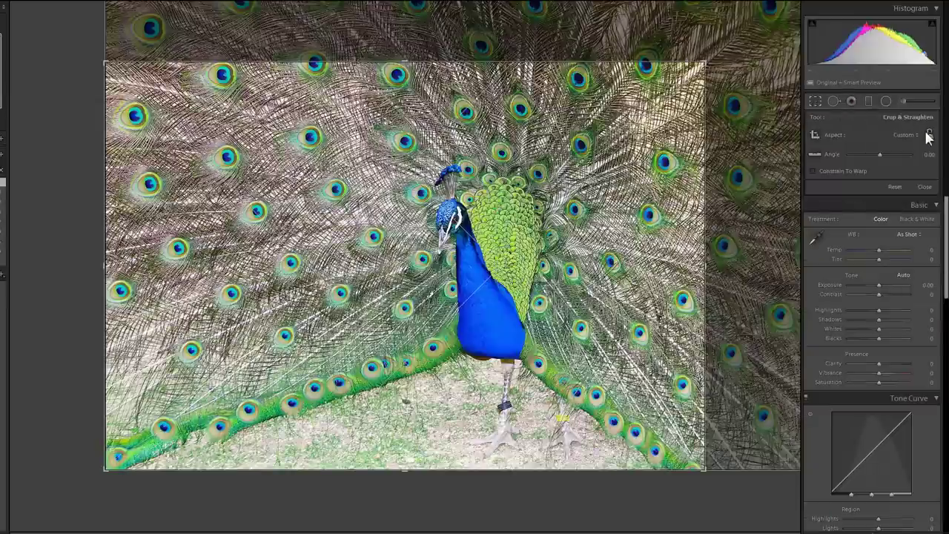
pyautogui.moveTo(458, 310); pyautogui.dragTo(403, 462)
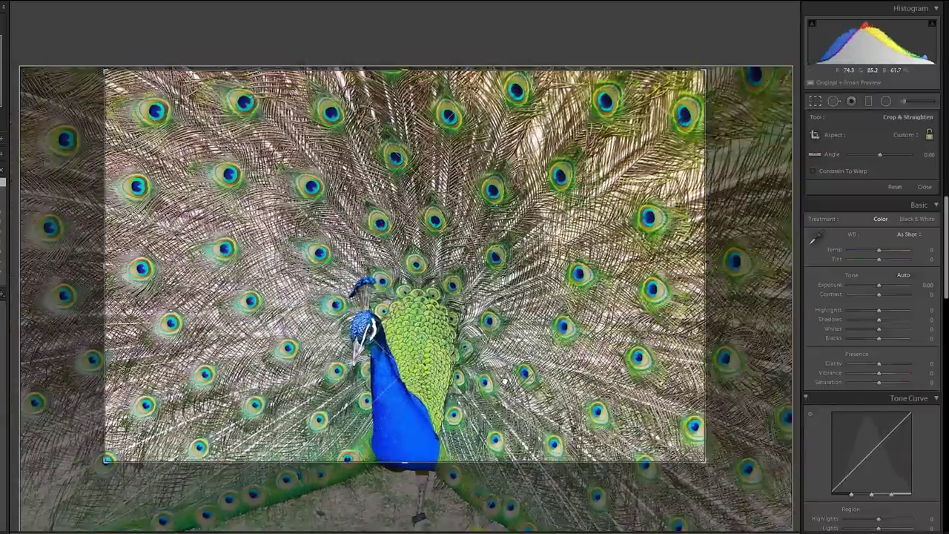
pyautogui.moveTo(504, 380)
pyautogui.mouseDown()
pyautogui.moveTo(539, 374)
pyautogui.moveTo(529, 393)
pyautogui.moveTo(499, 393)
pyautogui.mouseUp()
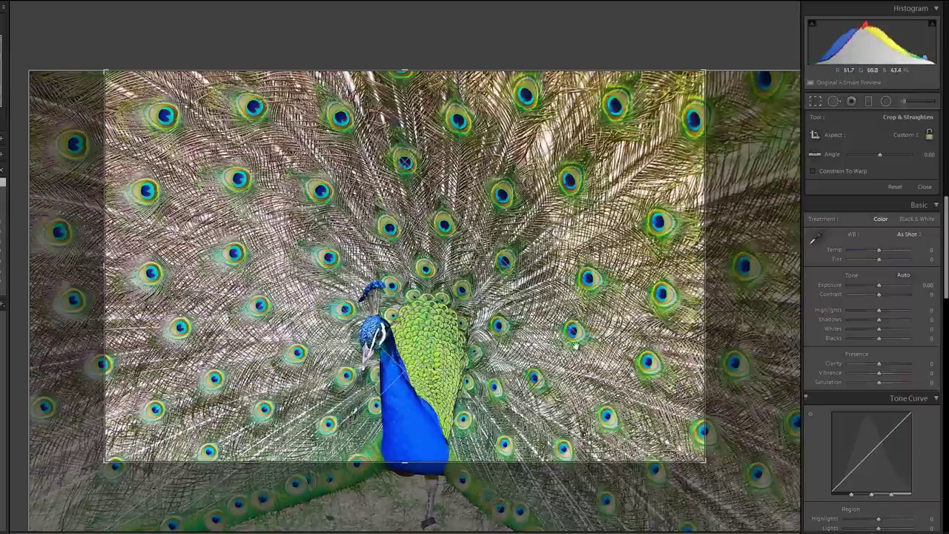
pyautogui.click(902, 134)
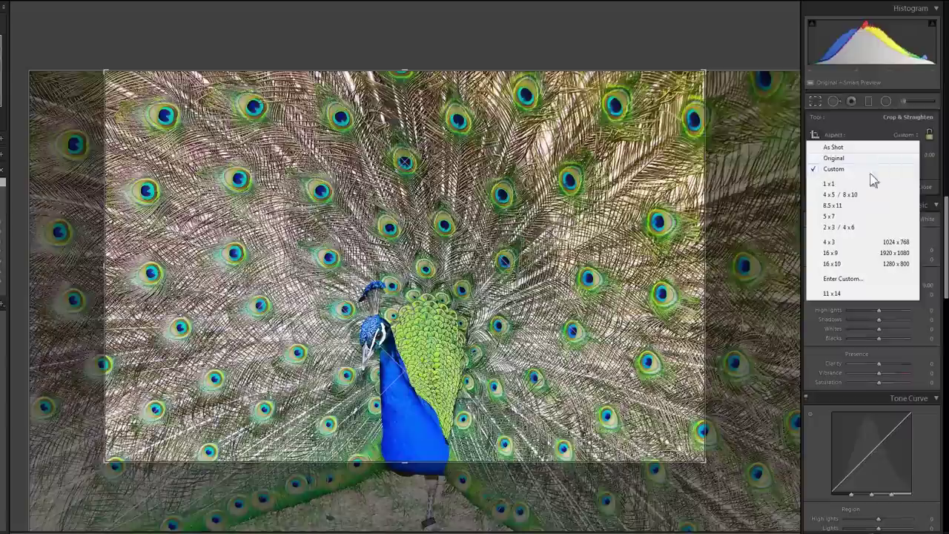
pyautogui.click(829, 184)
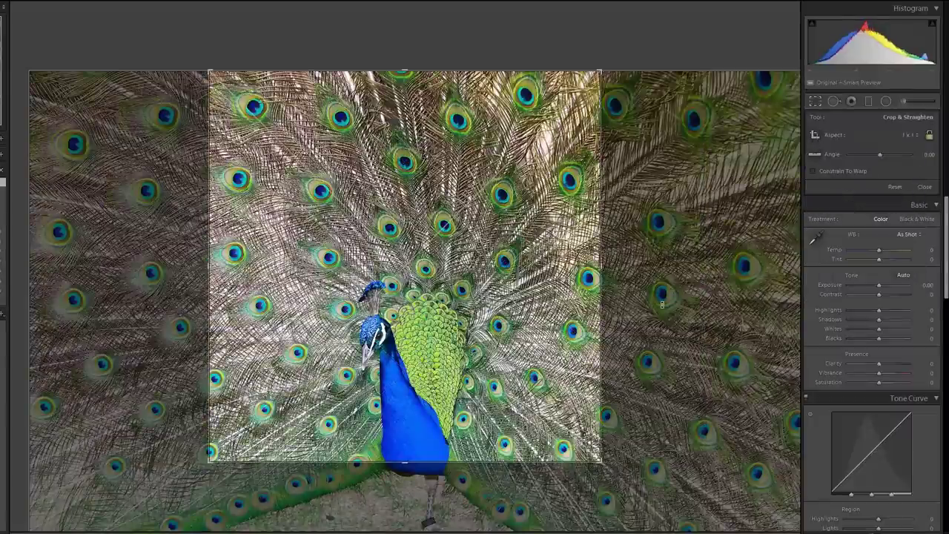
pyautogui.press('Return')
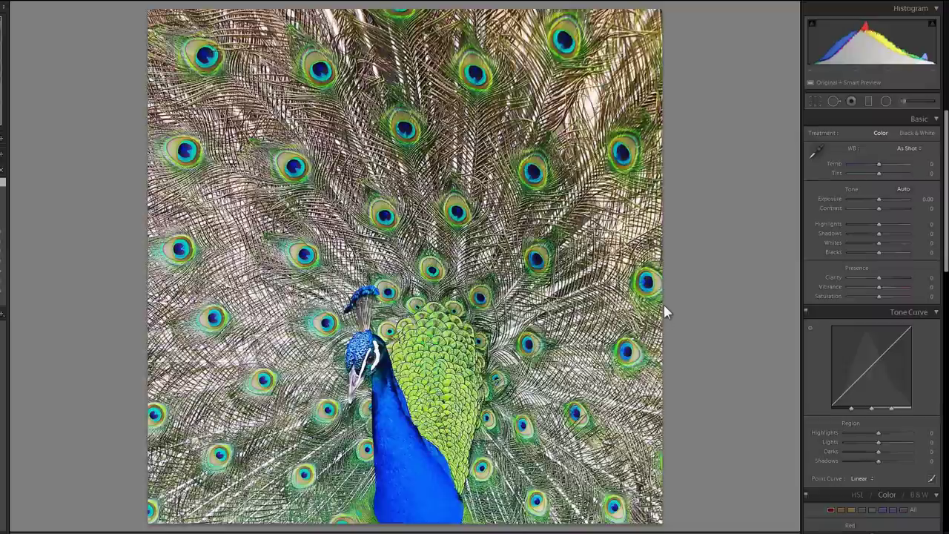
# Step: Reopen the peacock's square crop, widen it to take in the feet, and tighten it back around the body and fanned feathers
pyautogui.click(815, 102)
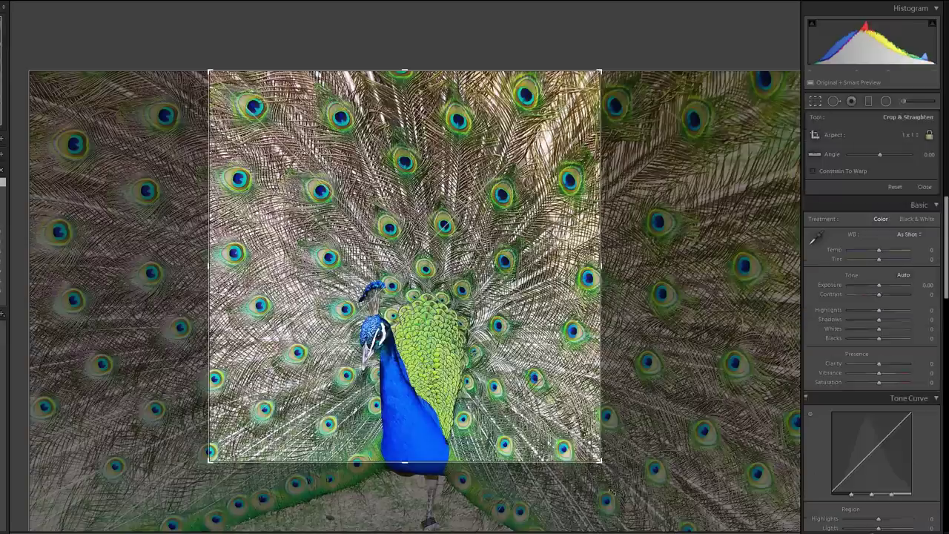
pyautogui.moveTo(602, 462); pyautogui.dragTo(645, 515)
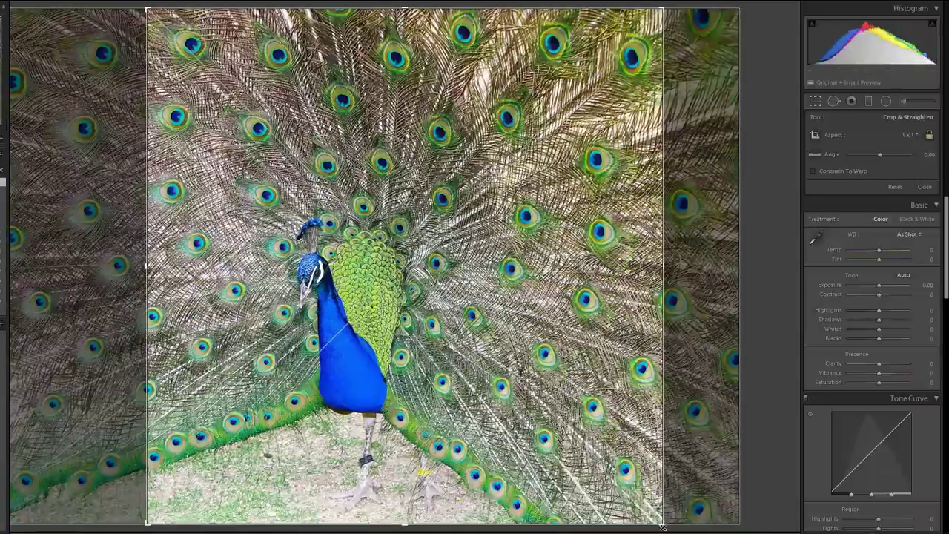
pyautogui.moveTo(663, 526); pyautogui.dragTo(603, 495)
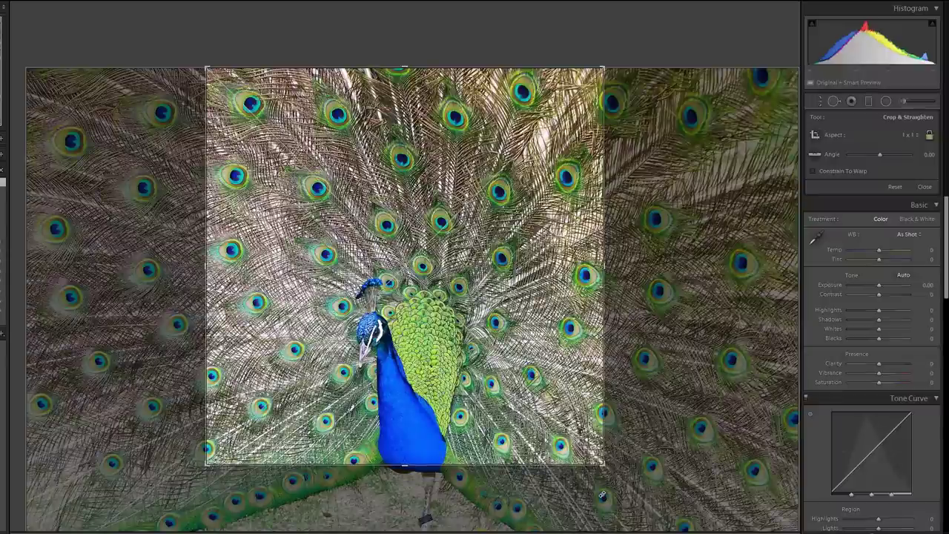
pyautogui.press('Return')
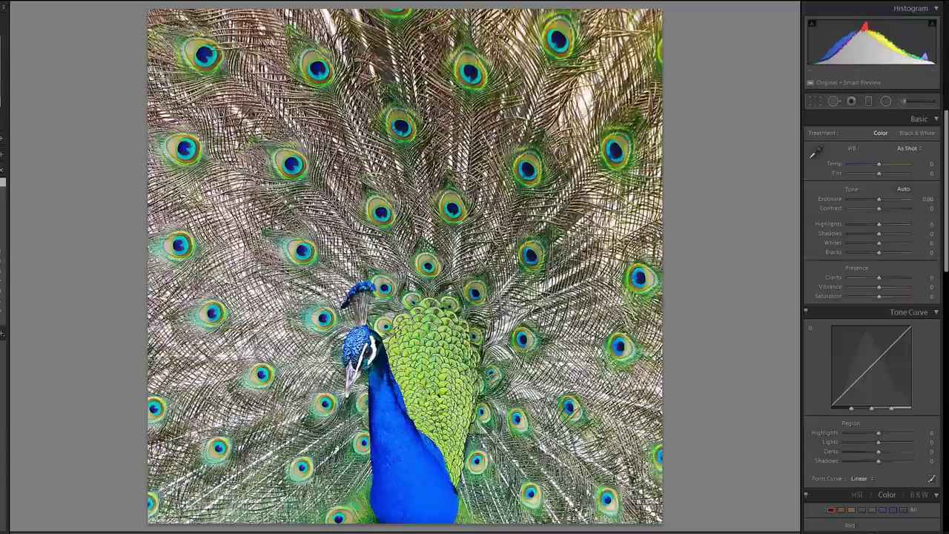
# Step: Open the duck photo and inspect the mother duck and her ducklings close up
pyautogui.press('Right')
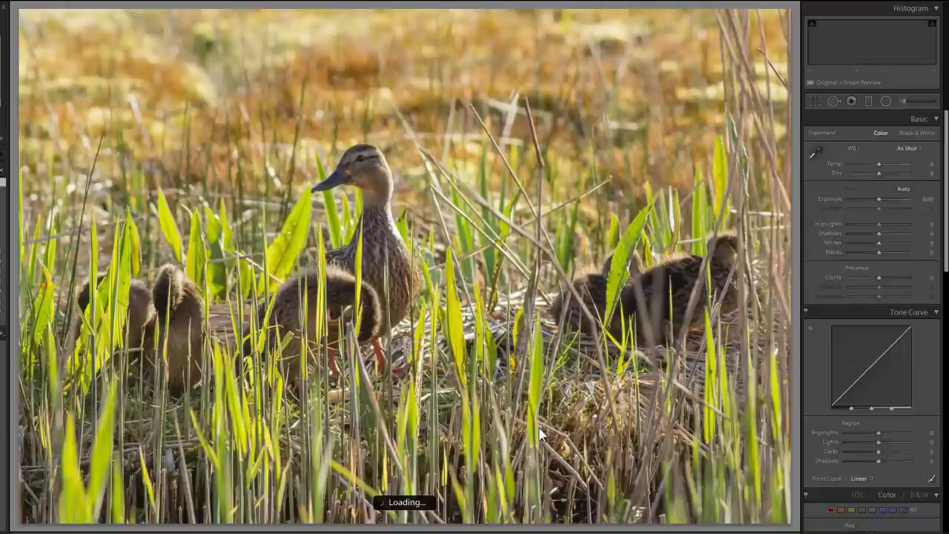
pyautogui.click(379, 244)
pyautogui.moveTo(379, 244); pyautogui.dragTo(545, 241)
pyautogui.moveTo(589, 207); pyautogui.dragTo(624, 209)
pyautogui.click(627, 210)
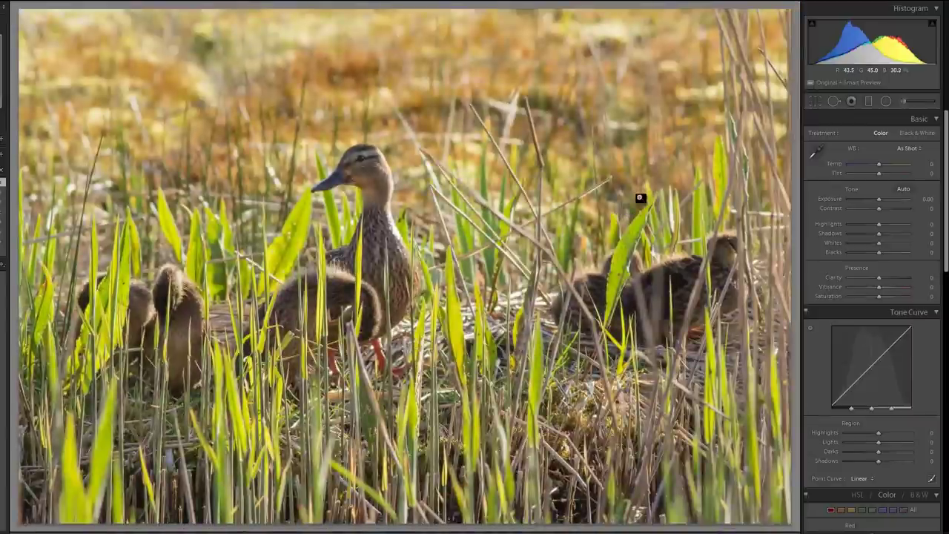
# Step: Crop the duck photo around the mother duck and the ducklings beside her, cutting out the ducklings on the right
pyautogui.click(816, 101)
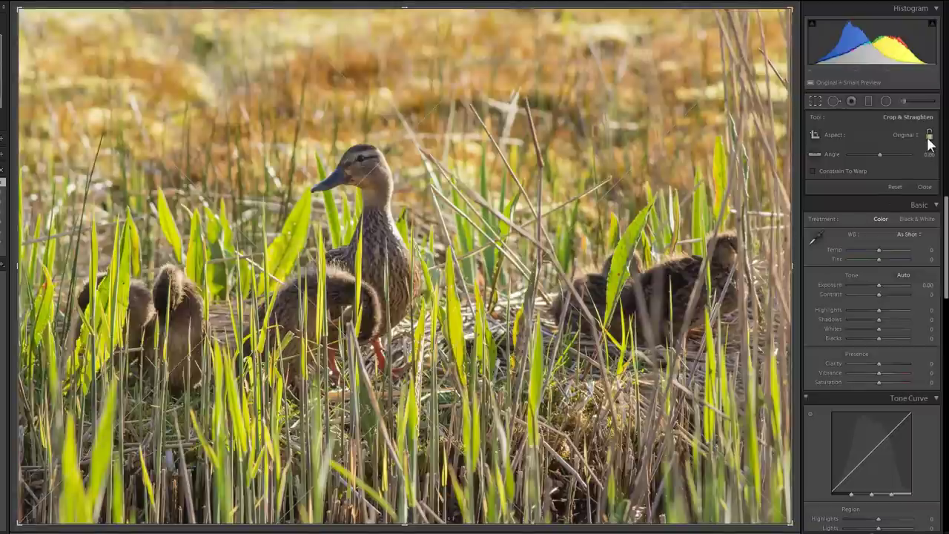
pyautogui.moveTo(794, 265); pyautogui.dragTo(640, 292)
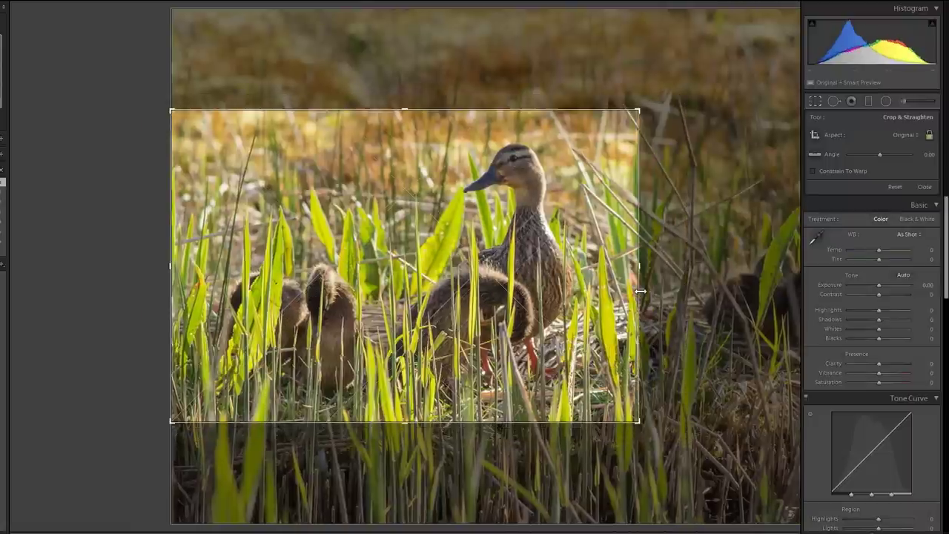
pyautogui.moveTo(505, 303); pyautogui.dragTo(504, 299)
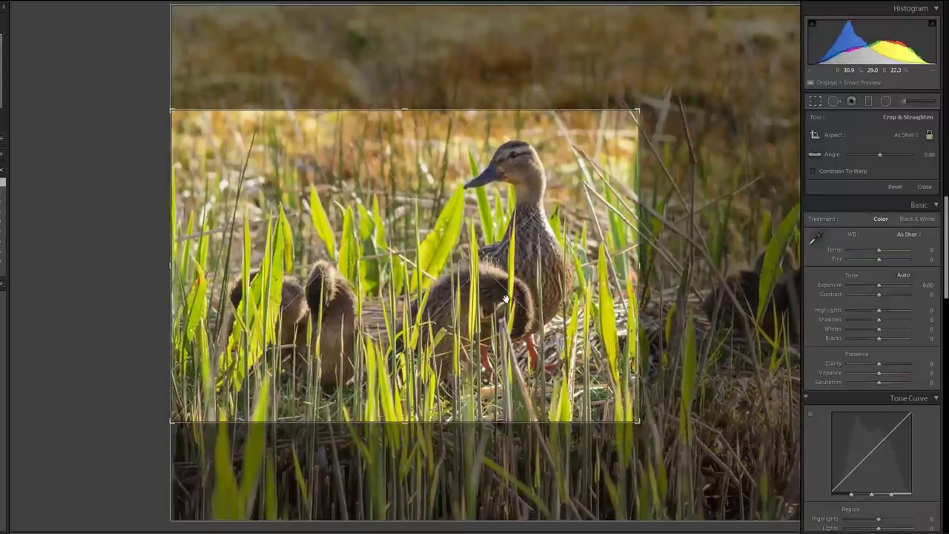
pyautogui.press('Return')
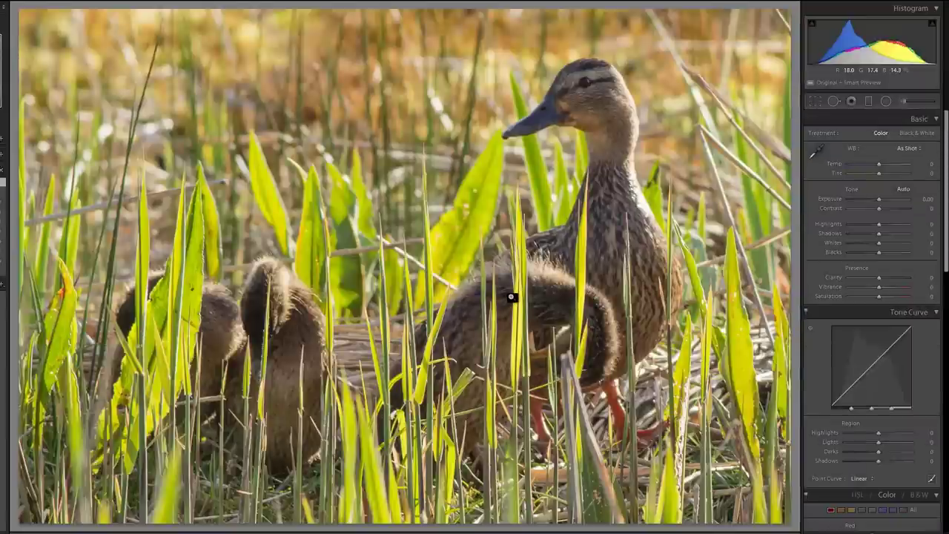
# Step: Check the cropped duck photo's pixel dimensions in the info overlay, hide it, and raise the exposure to +0.21
pyautogui.press('i')
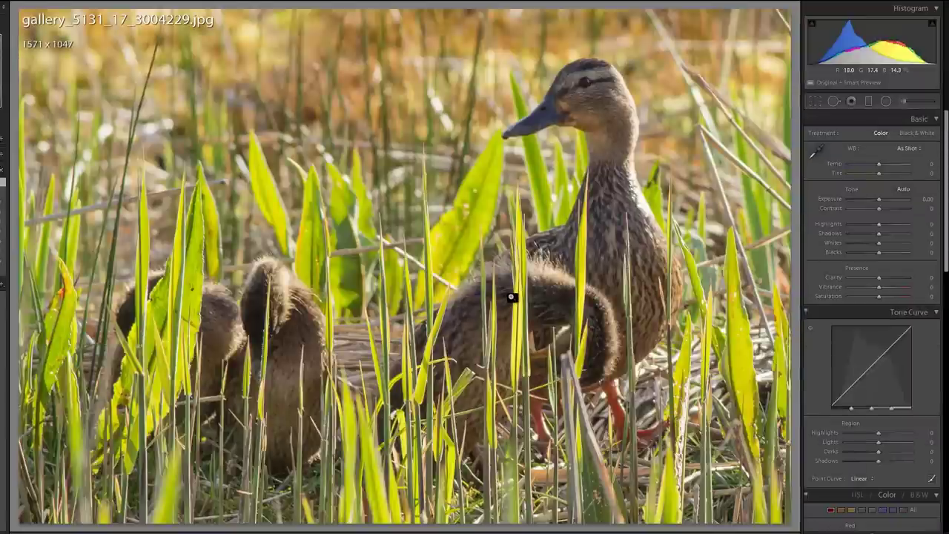
pyautogui.hotkey('ctrl', 'i')
pyautogui.hotkey('ctrl', 'i')
pyautogui.hotkey('ctrl', 'i')
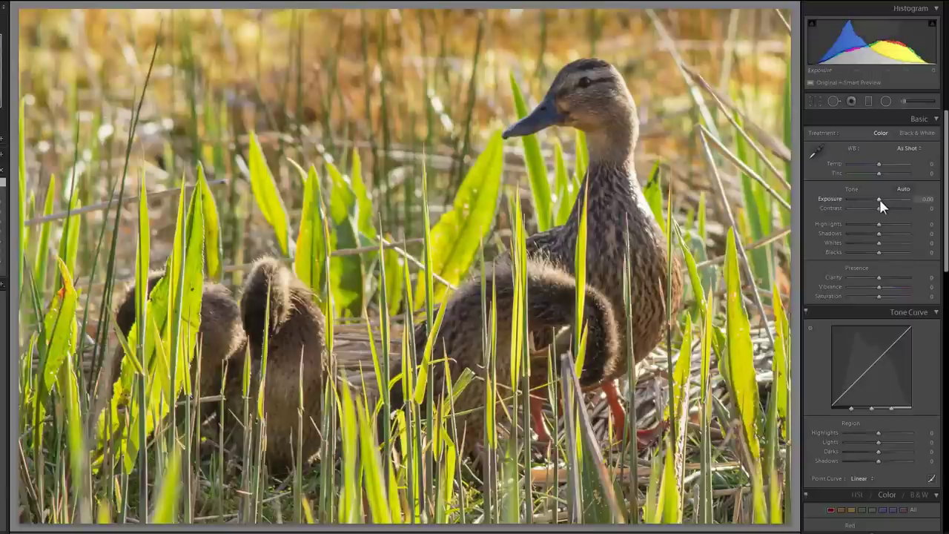
pyautogui.moveTo(879, 198); pyautogui.dragTo(881, 198)
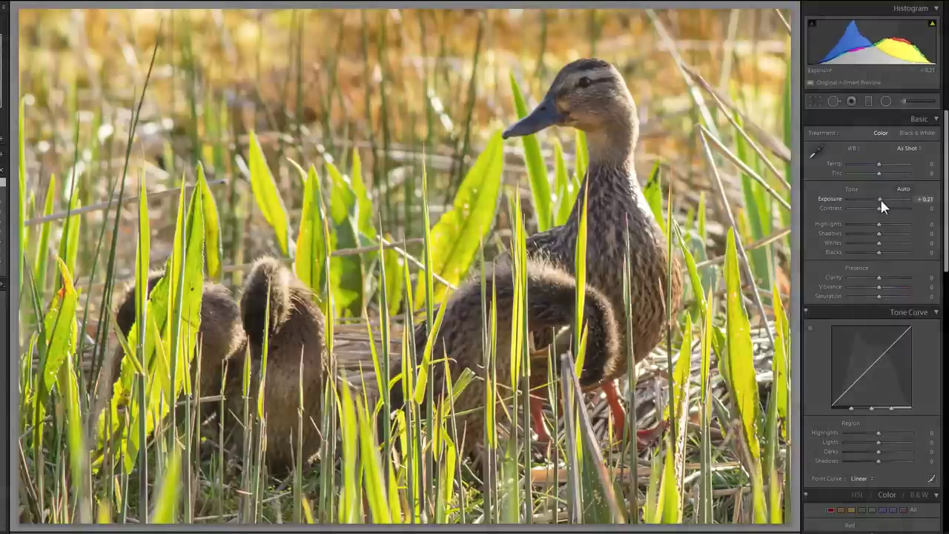
pyautogui.moveTo(880, 199); pyautogui.dragTo(881, 199)
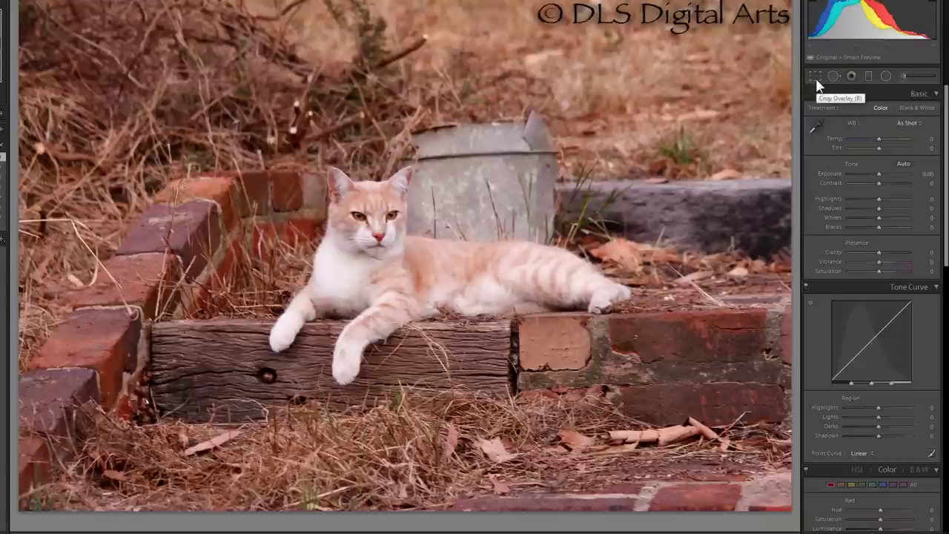
# Step: Inspect the cat photo close up, checking the face, paws and striped hindquarters, and return to the full view
pyautogui.click(816, 76)
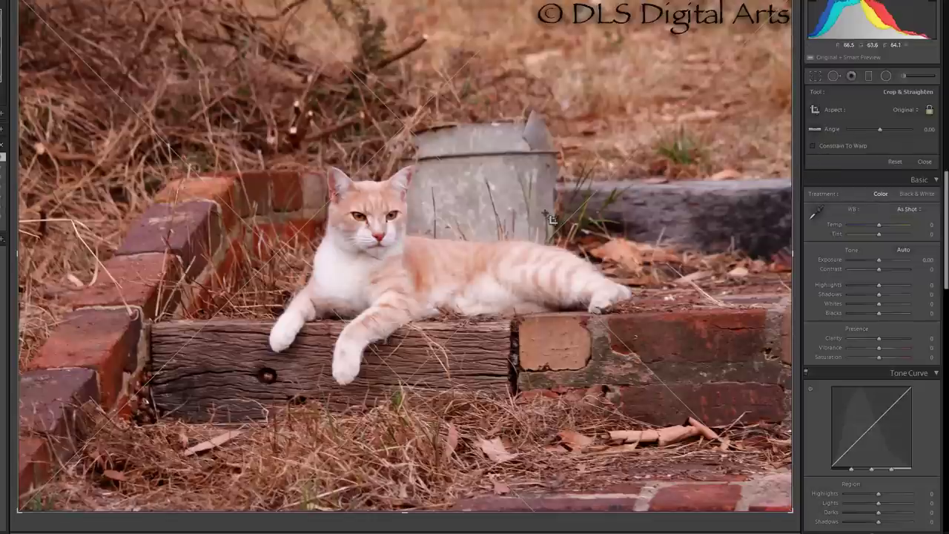
pyautogui.press('r')
pyautogui.click(387, 245)
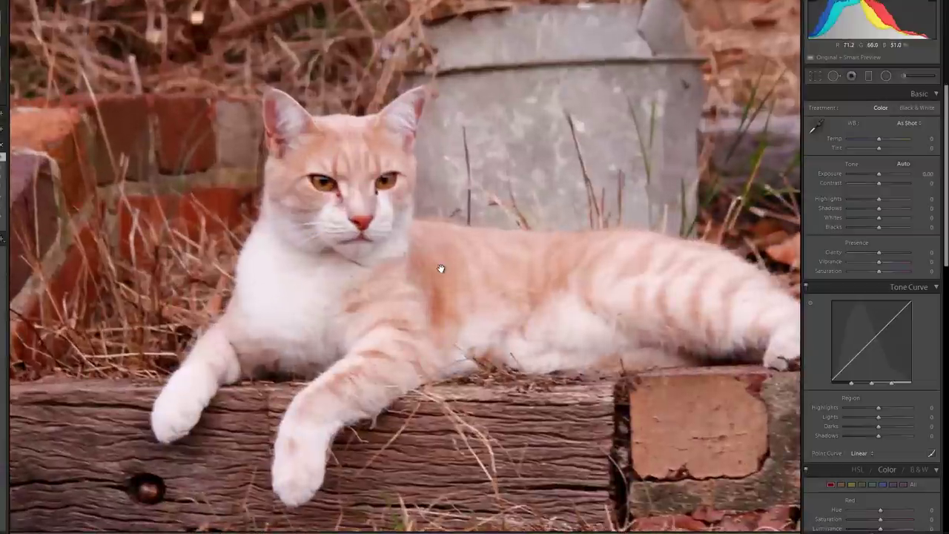
pyautogui.moveTo(441, 269); pyautogui.dragTo(346, 229)
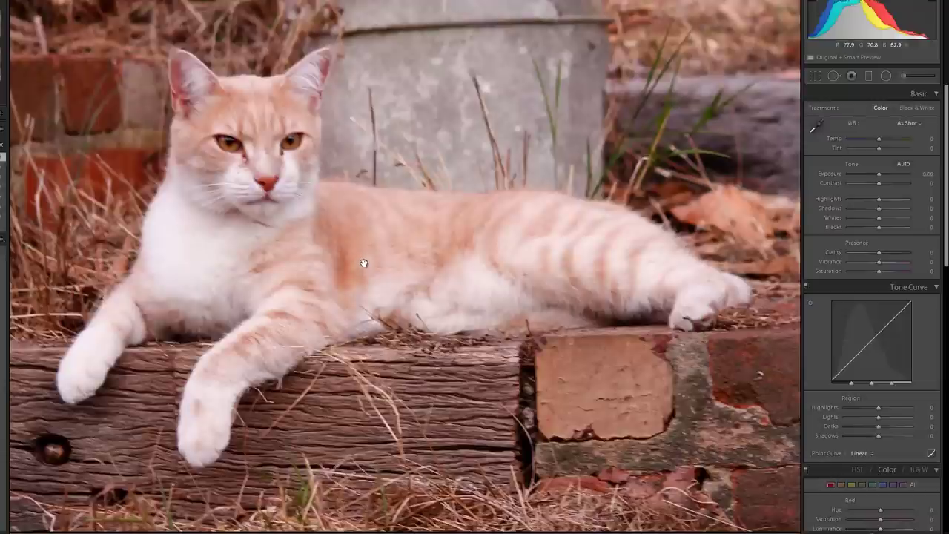
pyautogui.moveTo(430, 222); pyautogui.dragTo(529, 190)
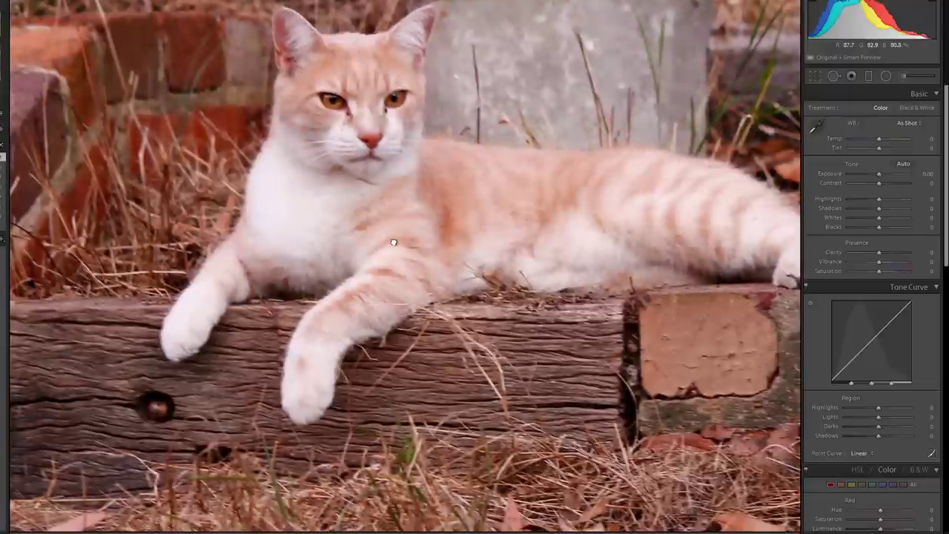
pyautogui.moveTo(393, 244); pyautogui.dragTo(432, 278)
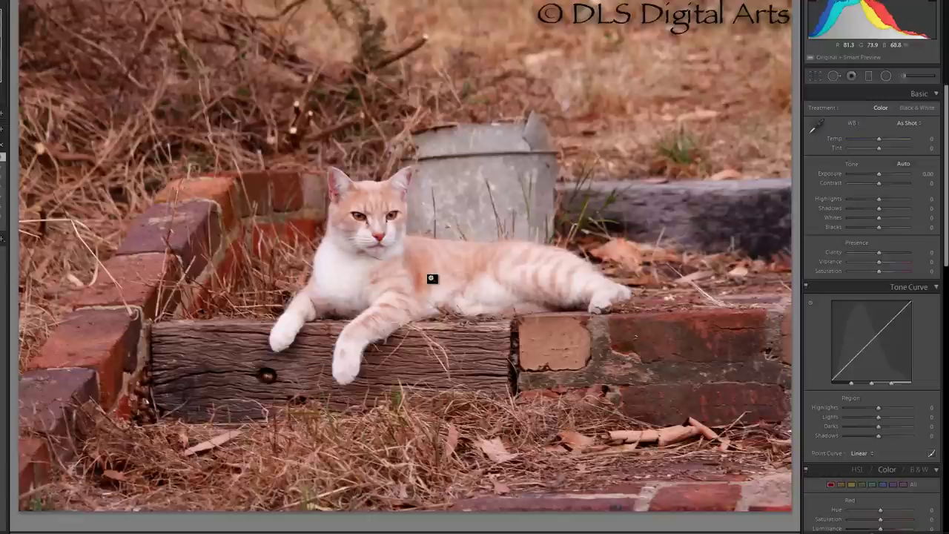
# Step: Open the snowy tree photo and inspect the bare branches and red ornaments close up
pyautogui.press('Right')
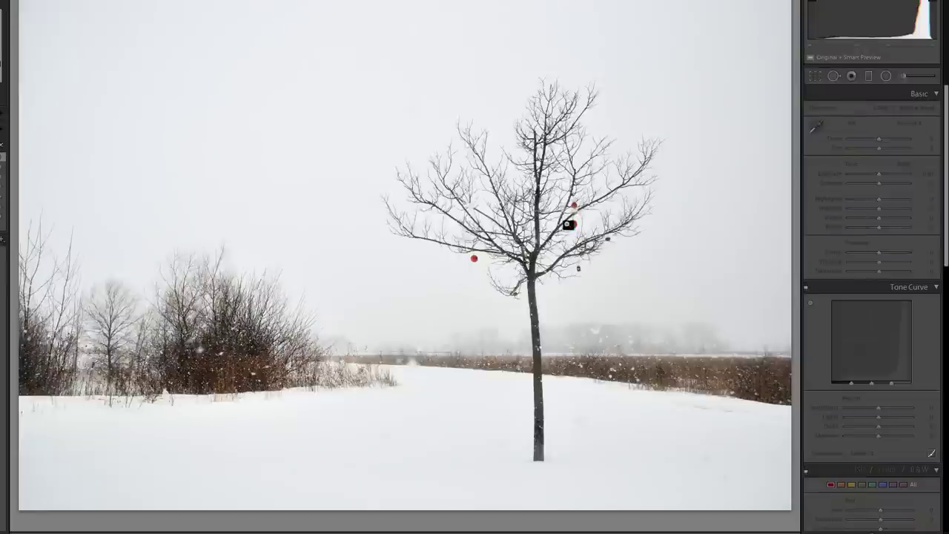
pyautogui.click(573, 236)
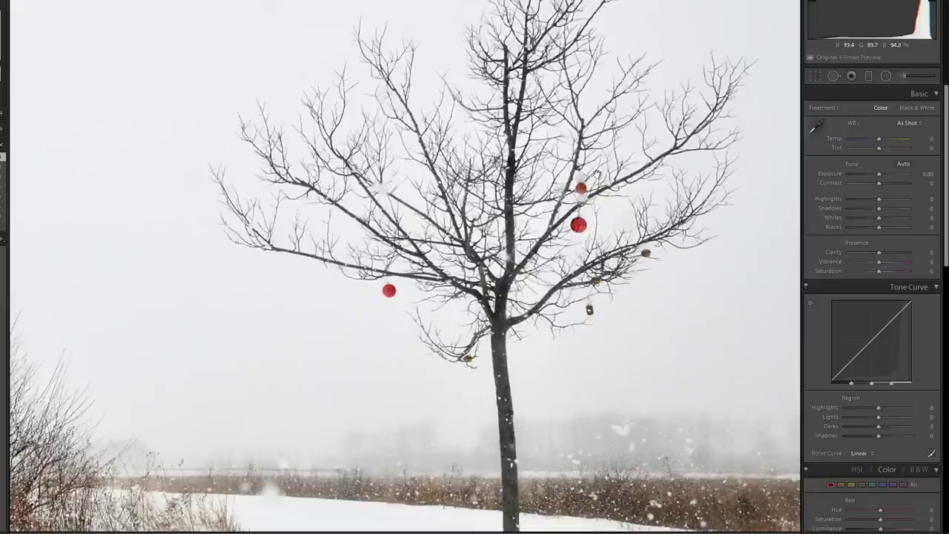
pyautogui.click(590, 244)
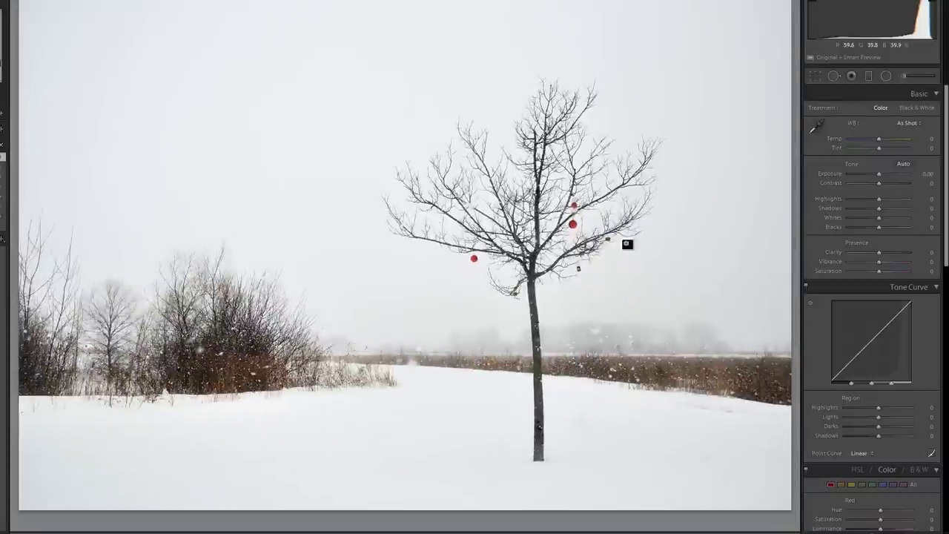
pyautogui.moveTo(878, 199)
pyautogui.mouseDown()
pyautogui.moveTo(856, 201)
pyautogui.moveTo(878, 204)
pyautogui.mouseUp()
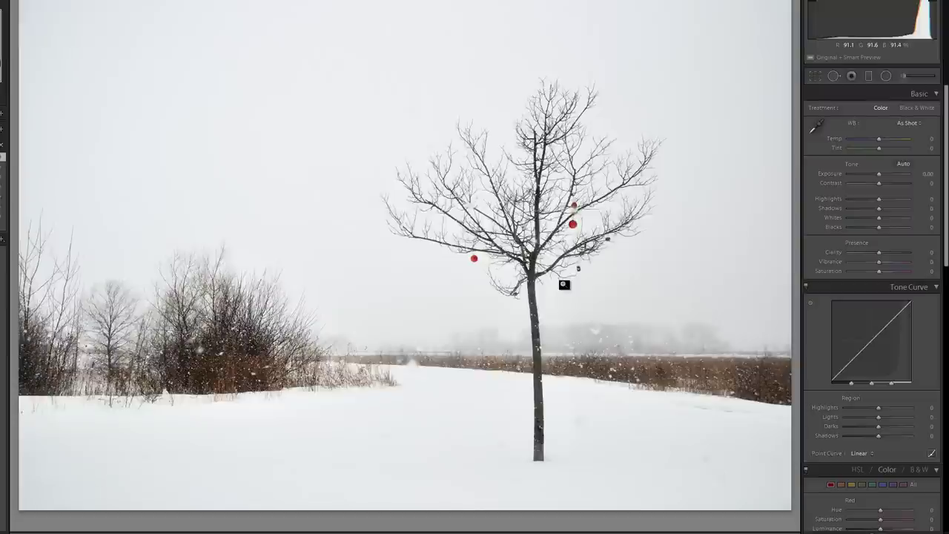
# Step: Open the cardinal photo and inspect the bird's head, crest, wing feathers and snowy branch close up
pyautogui.press('Right')
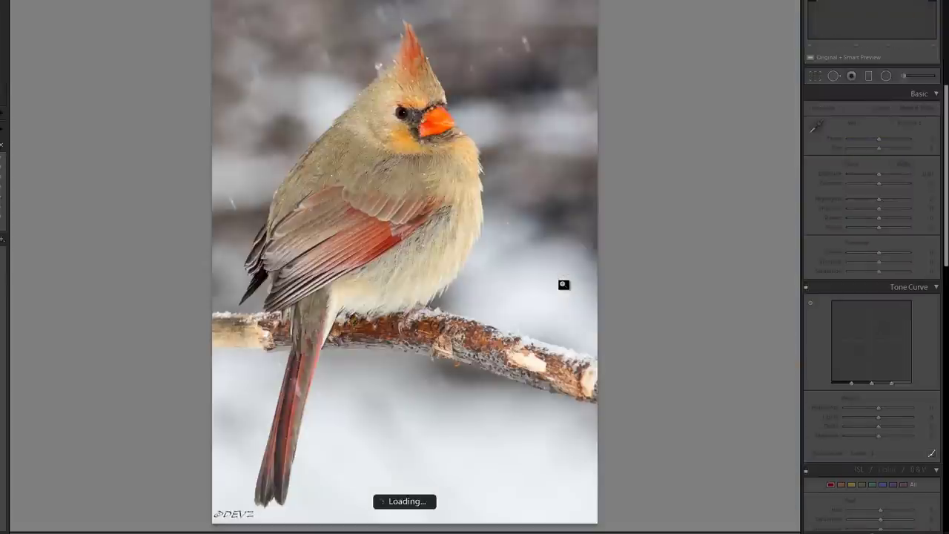
pyautogui.click(414, 104)
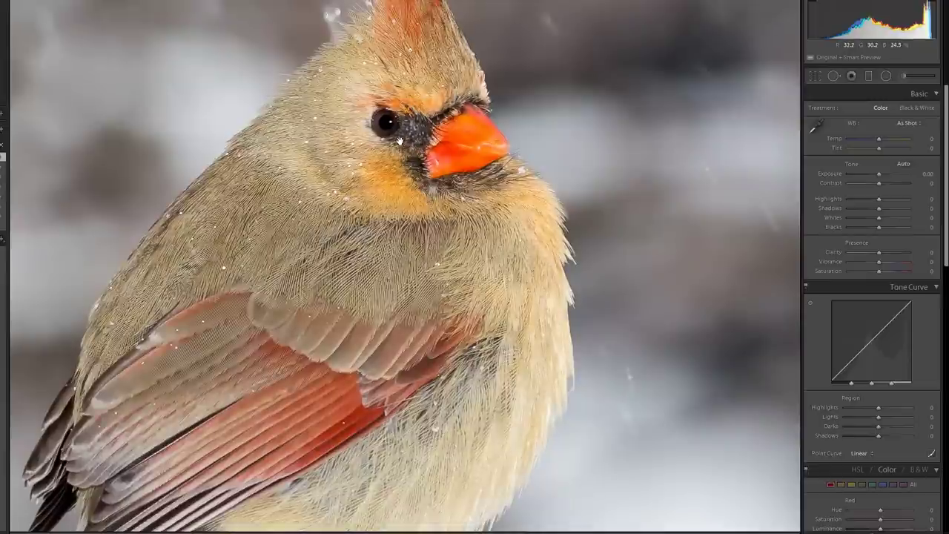
pyautogui.moveTo(400, 141); pyautogui.dragTo(486, 222)
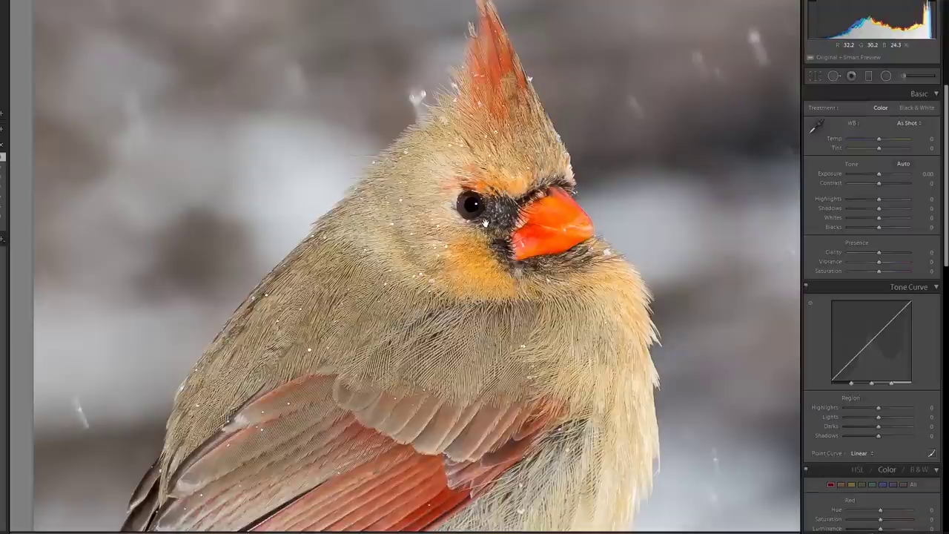
pyautogui.moveTo(486, 222); pyautogui.dragTo(371, 107)
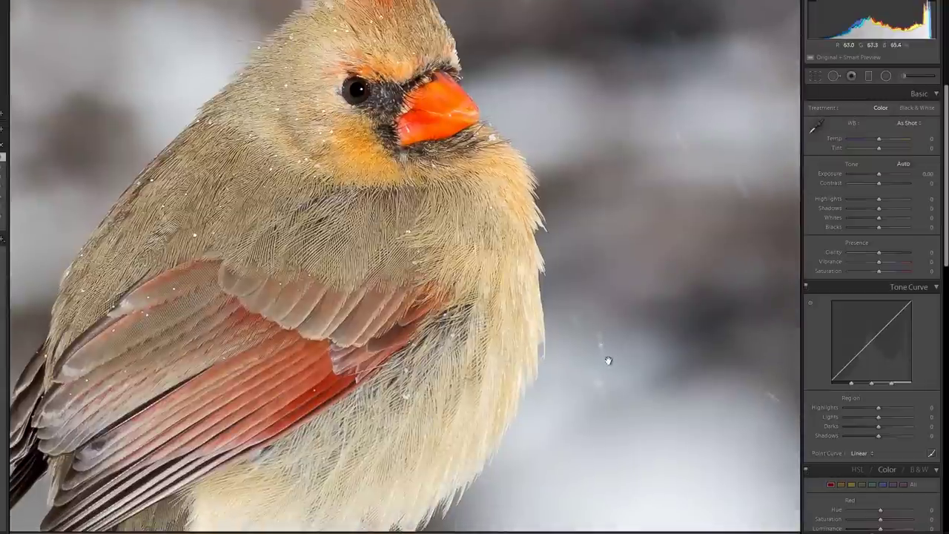
pyautogui.scroll(-3, 445, 324)
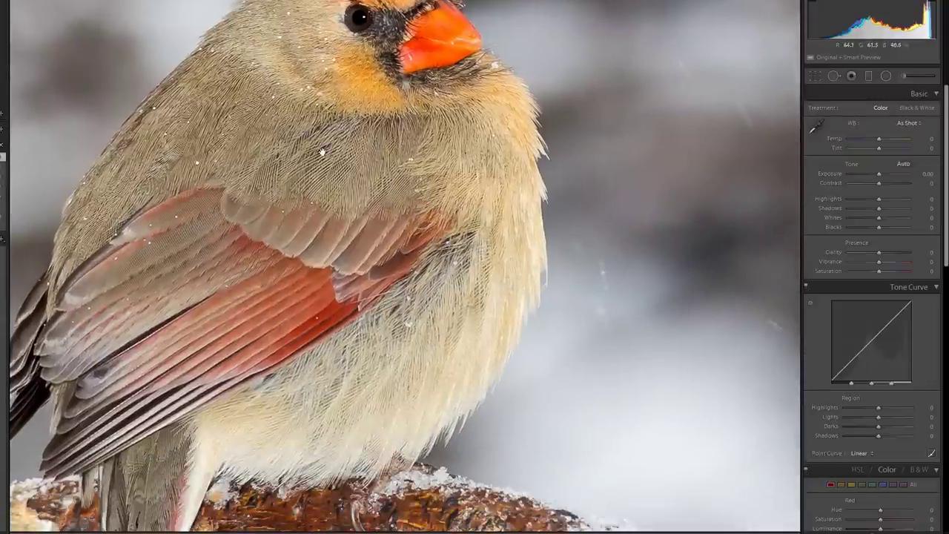
pyautogui.hotkey('ctrl', '-')
pyautogui.hotkey('ctrl', '-')
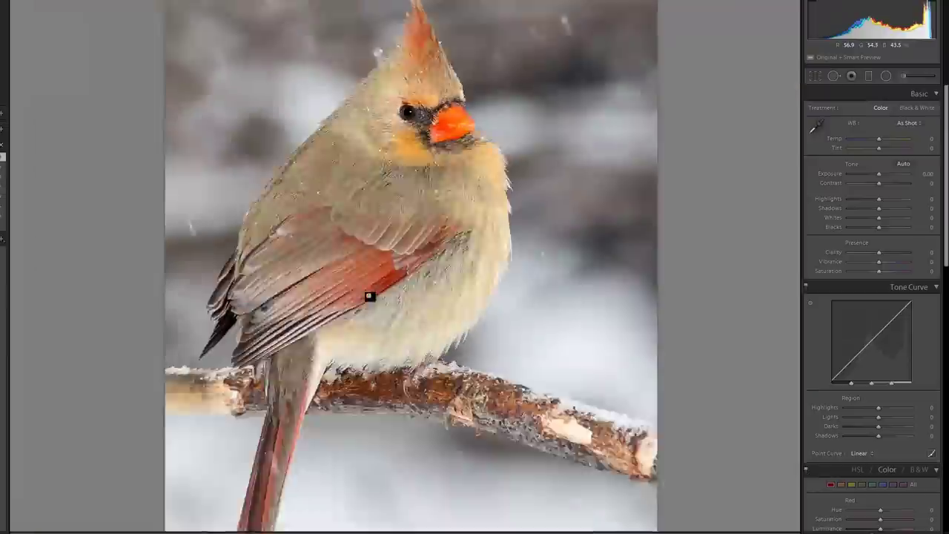
pyautogui.hotkey('ctrl', '-')
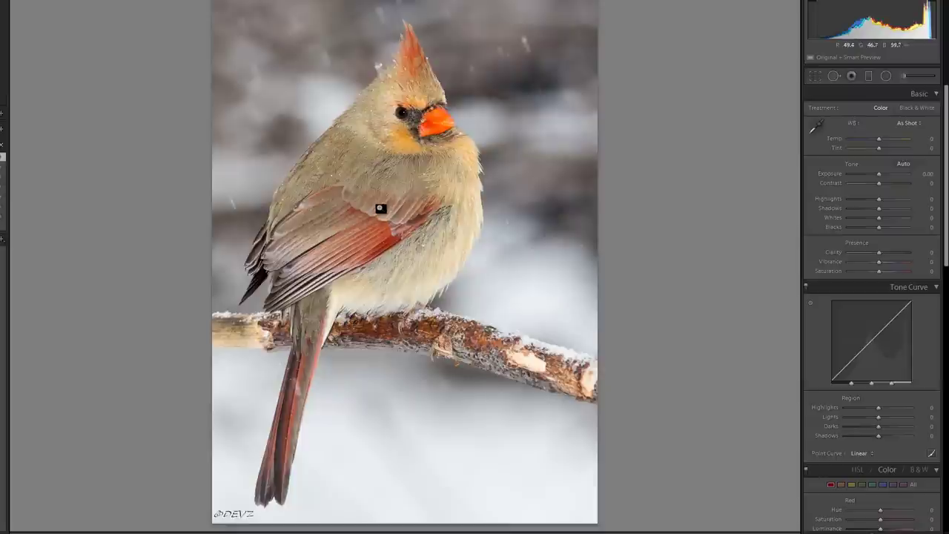
pyautogui.click(457, 241)
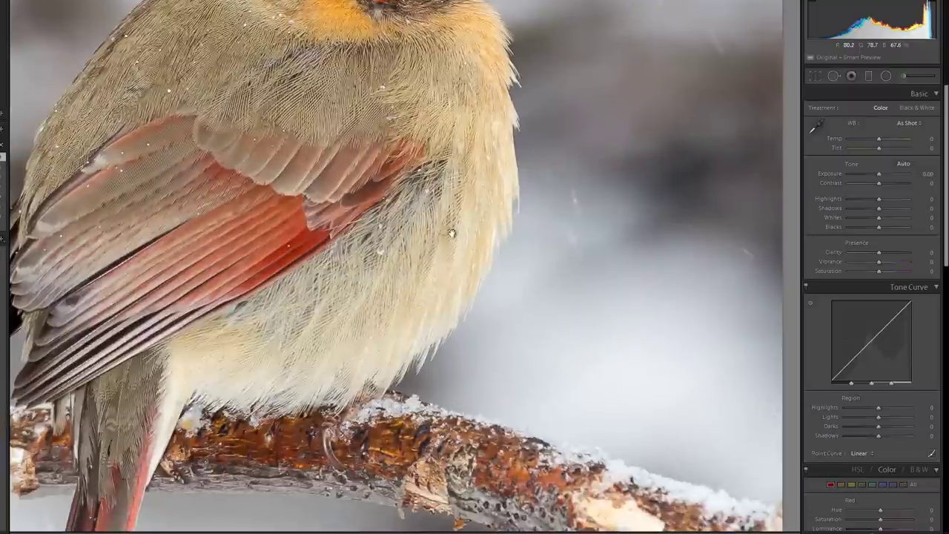
pyautogui.moveTo(456, 240); pyautogui.dragTo(417, 345)
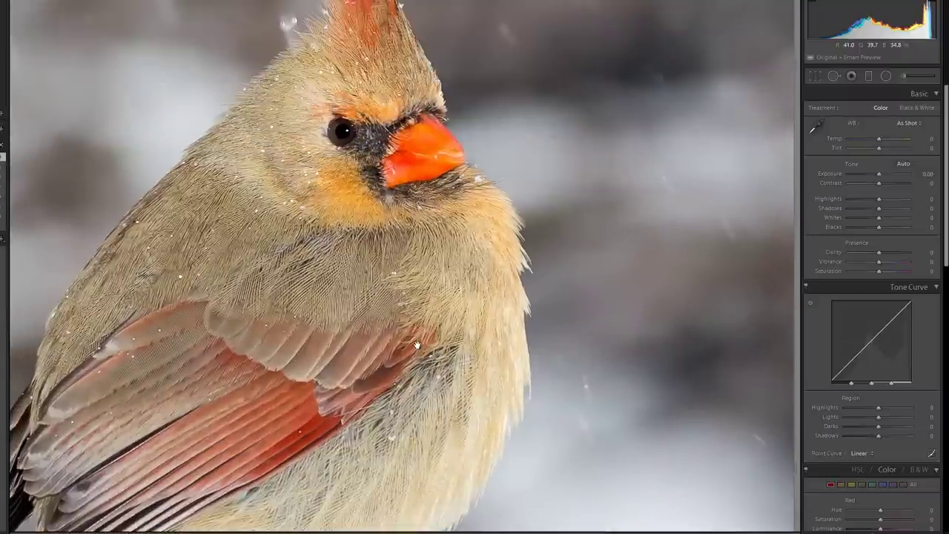
pyautogui.click(417, 345)
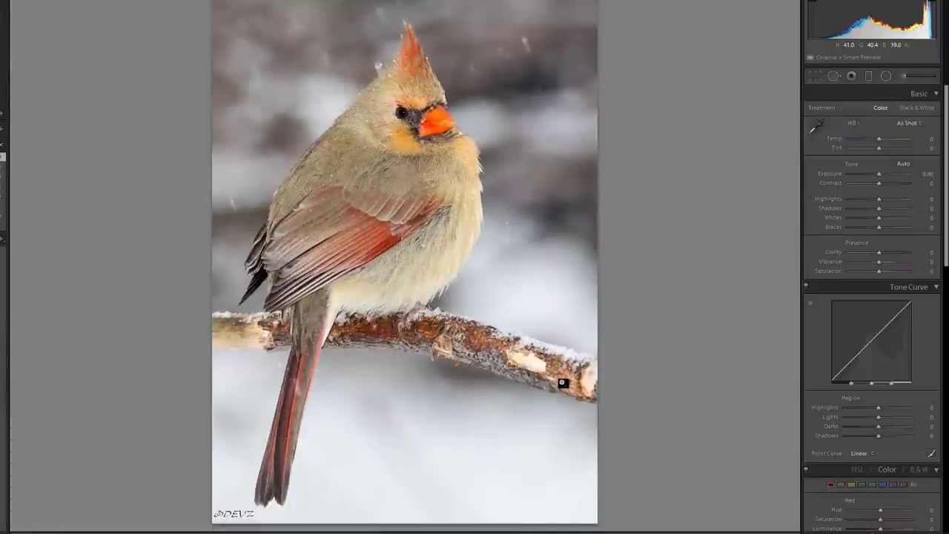
# Step: Open the chickadee photo and inspect the detail around the bird's eyes and dark head
pyautogui.press('Right')
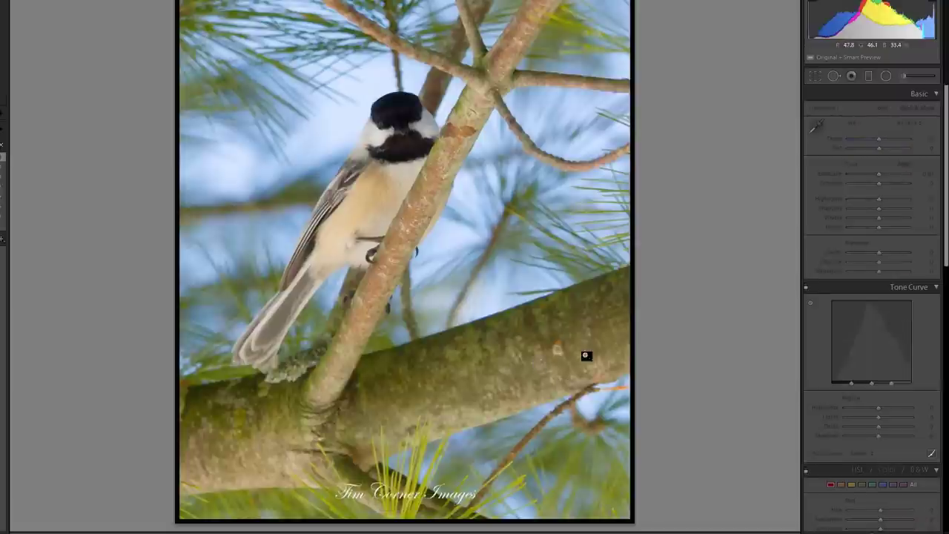
pyautogui.click(410, 138)
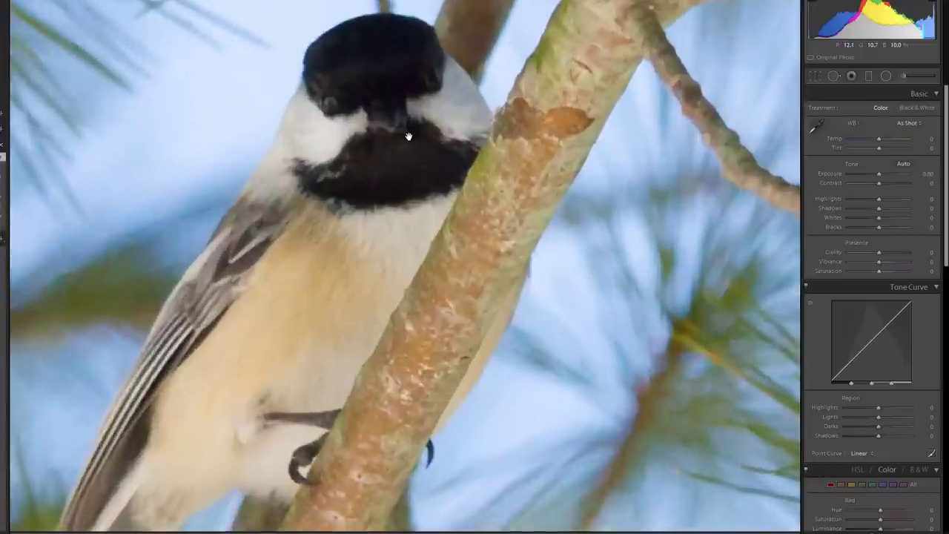
pyautogui.moveTo(384, 156); pyautogui.dragTo(476, 181)
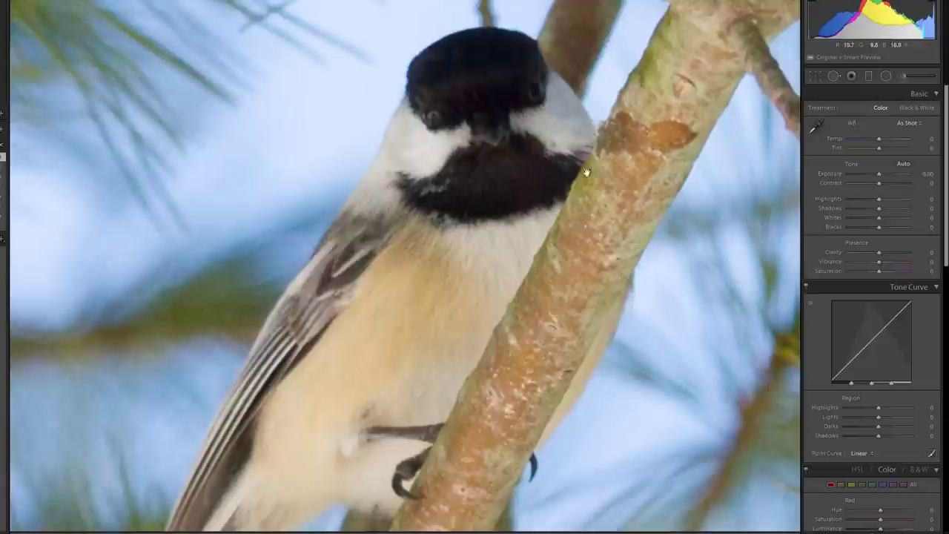
# Step: Raise the chickadee photo's exposure to +0.46 and review the result in full view and close up on the head
pyautogui.moveTo(875, 211); pyautogui.dragTo(881, 211)
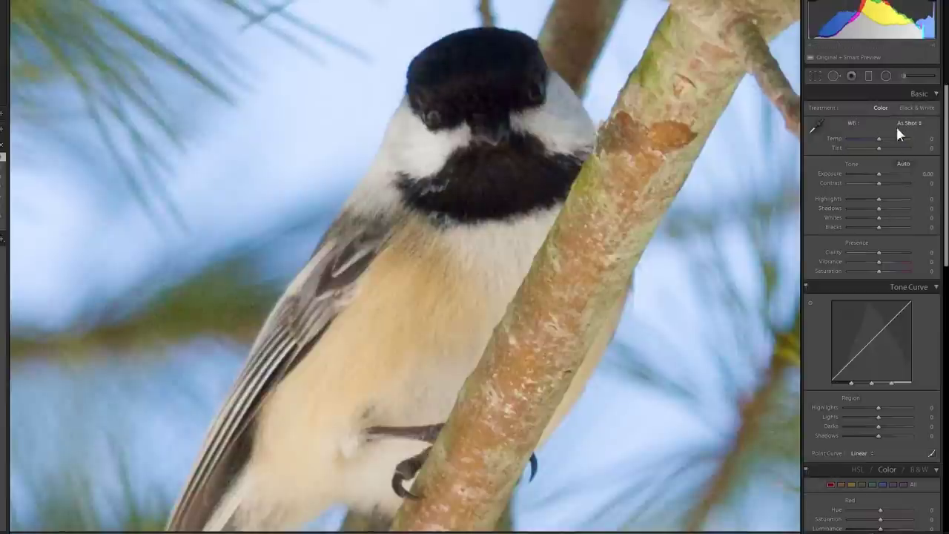
pyautogui.moveTo(880, 176); pyautogui.dragTo(881, 176)
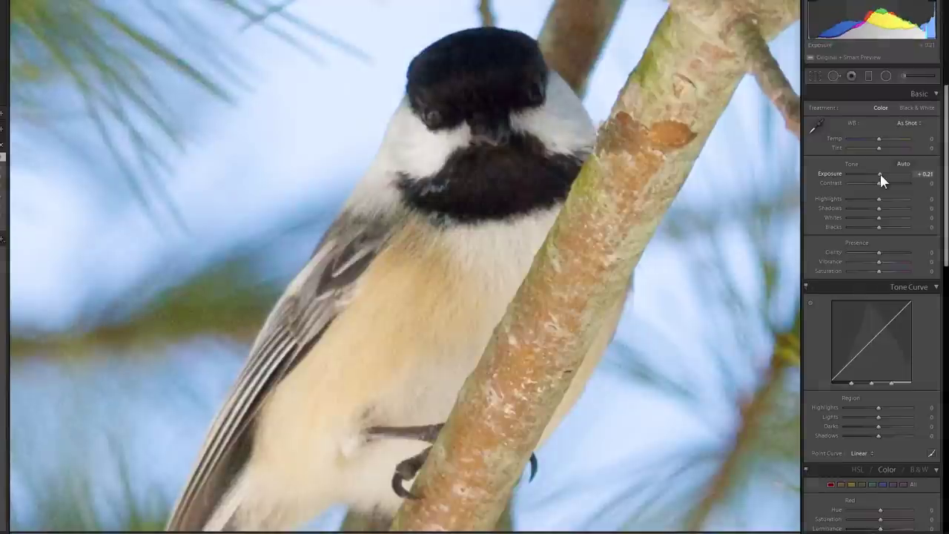
pyautogui.moveTo(879, 174); pyautogui.dragTo(882, 174)
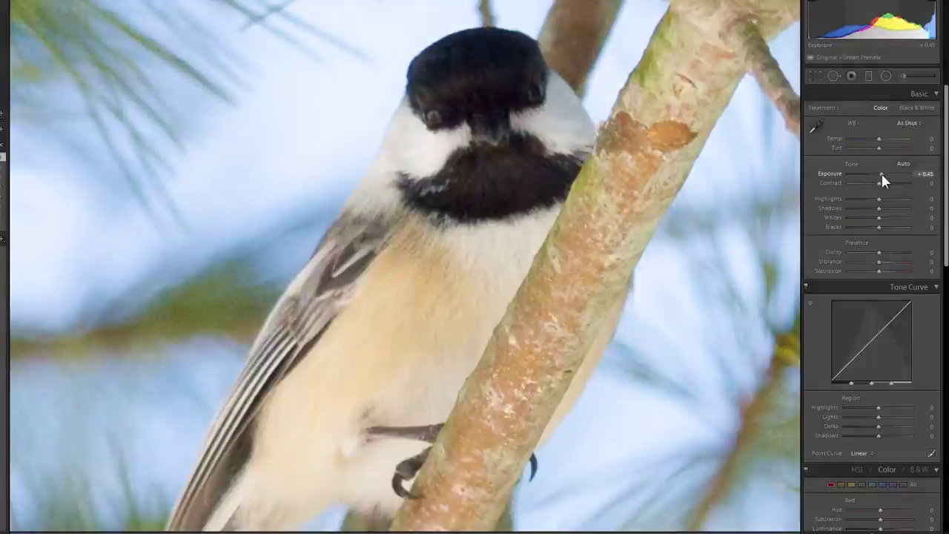
pyautogui.click(512, 183)
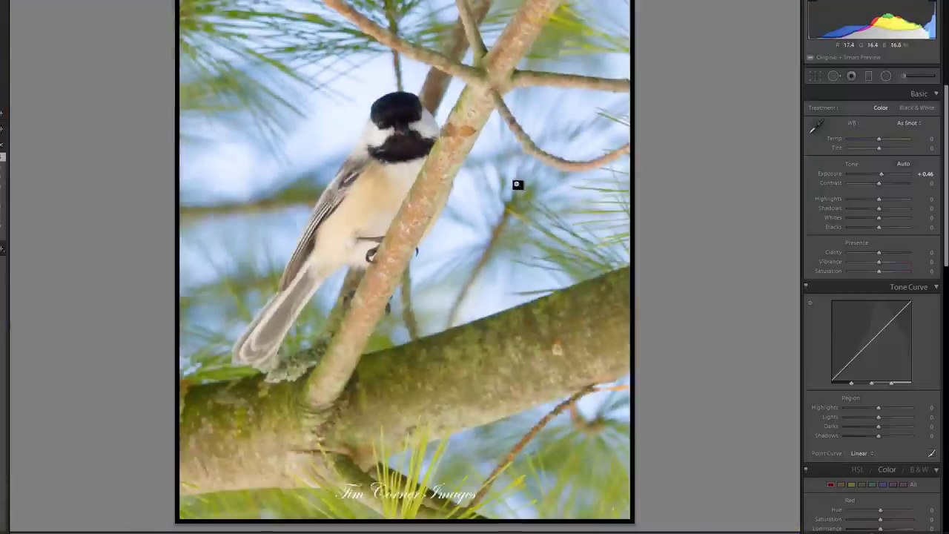
pyautogui.click(458, 176)
pyautogui.moveTo(355, 108); pyautogui.dragTo(381, 265)
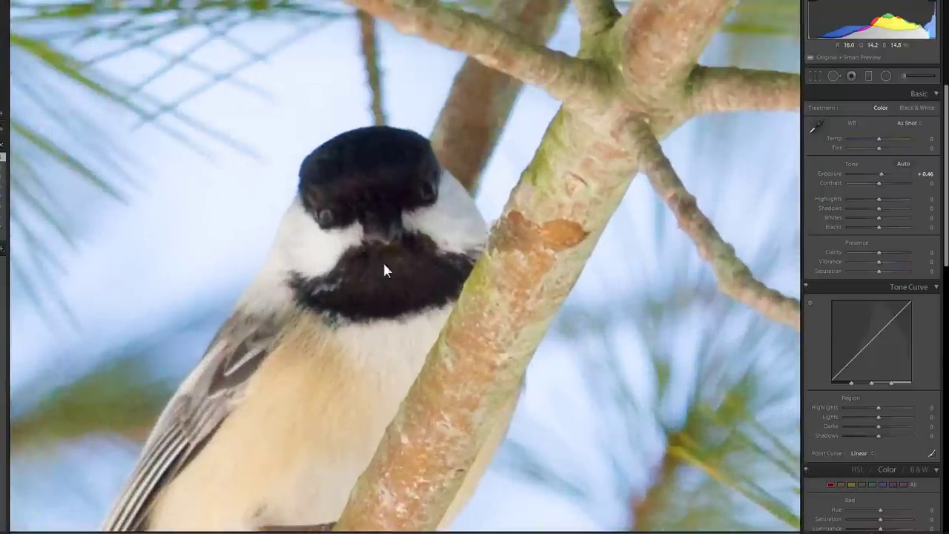
# Step: Open the pink gerbera photo and inspect the water droplets, petals and yellow center close up
pyautogui.click(383, 265)
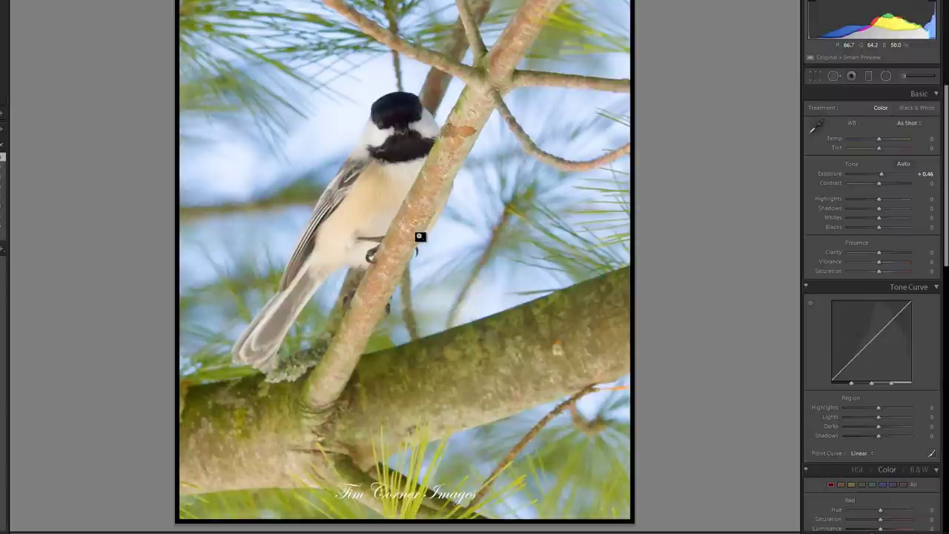
pyautogui.press('Right')
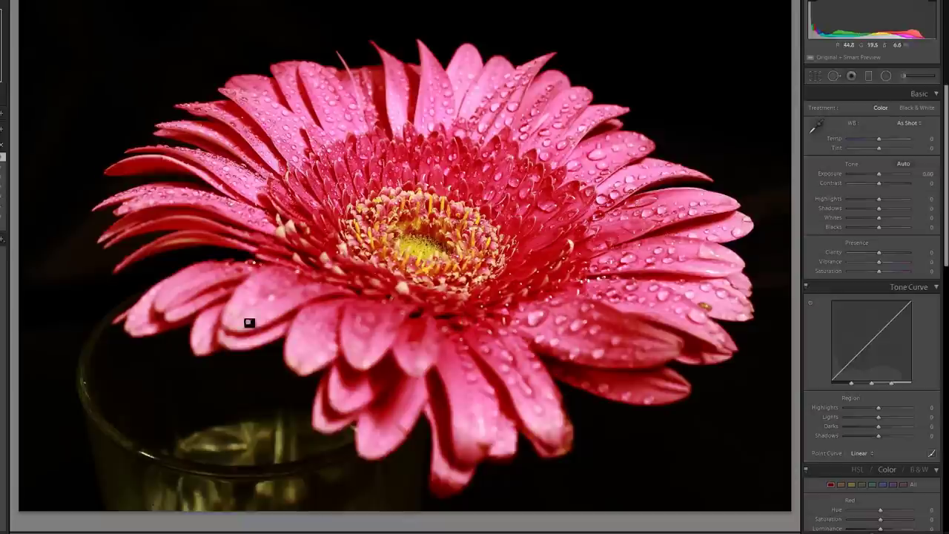
pyautogui.click(466, 216)
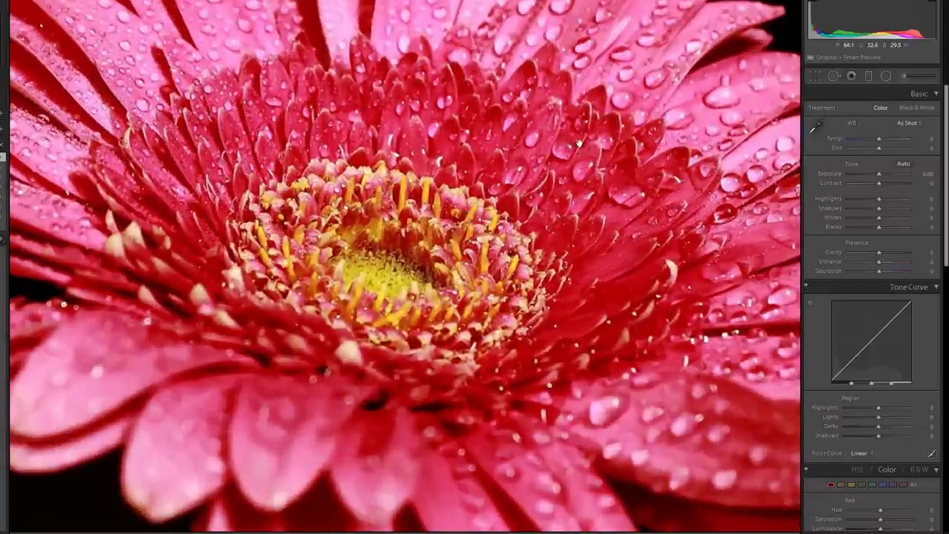
pyautogui.scroll(5, 469, 227)
pyautogui.click(471, 235)
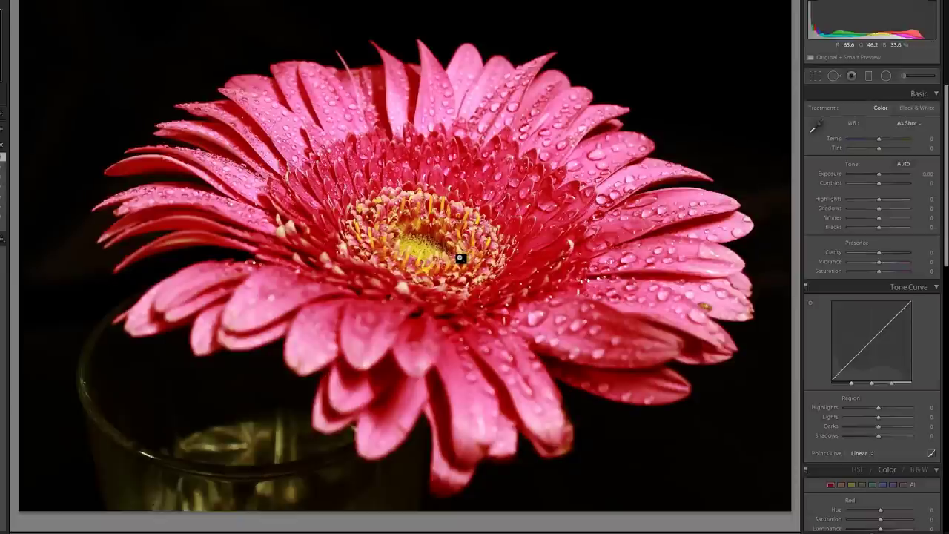
# Step: Open the rocky seascape photo and try a wide panoramic crop that removes the seaweed-covered foreground
pyautogui.press('Right')
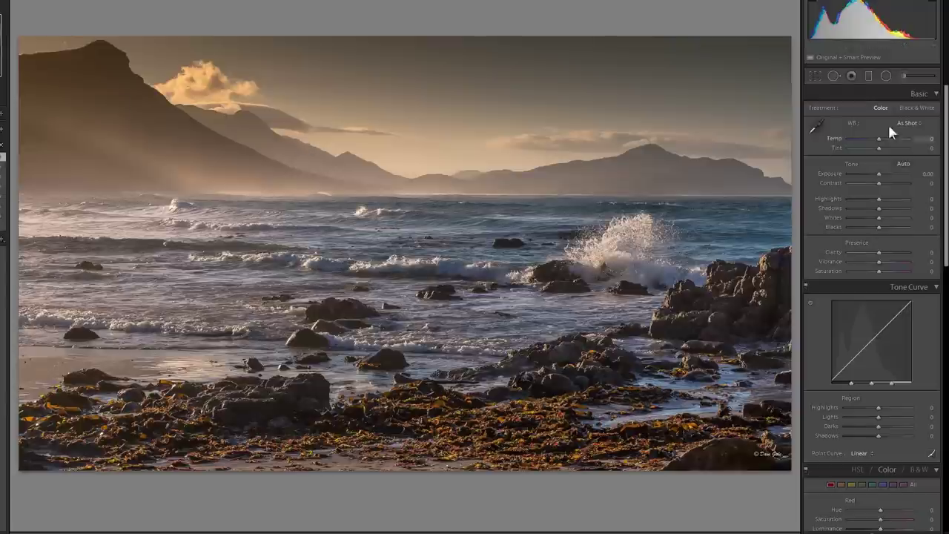
pyautogui.press('r')
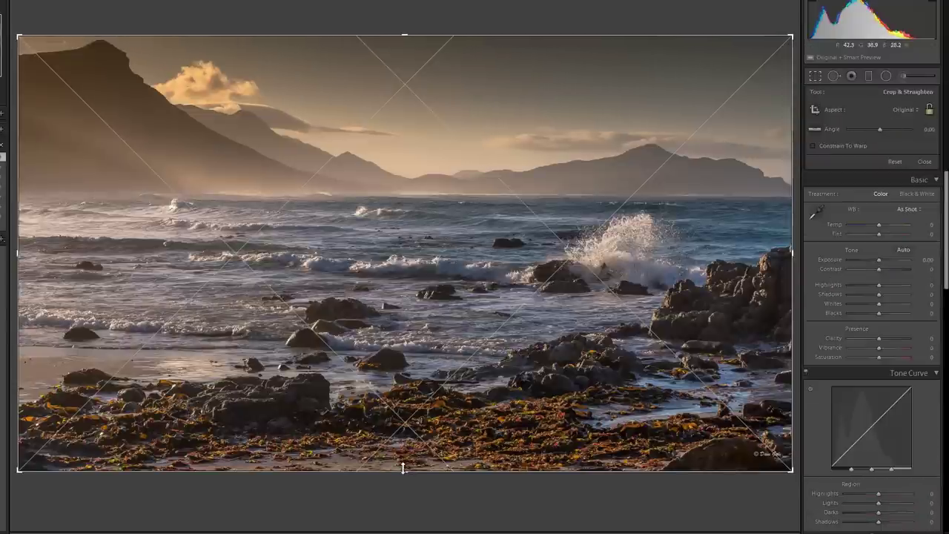
pyautogui.moveTo(405, 467); pyautogui.dragTo(410, 421)
pyautogui.moveTo(410, 423); pyautogui.dragTo(411, 402)
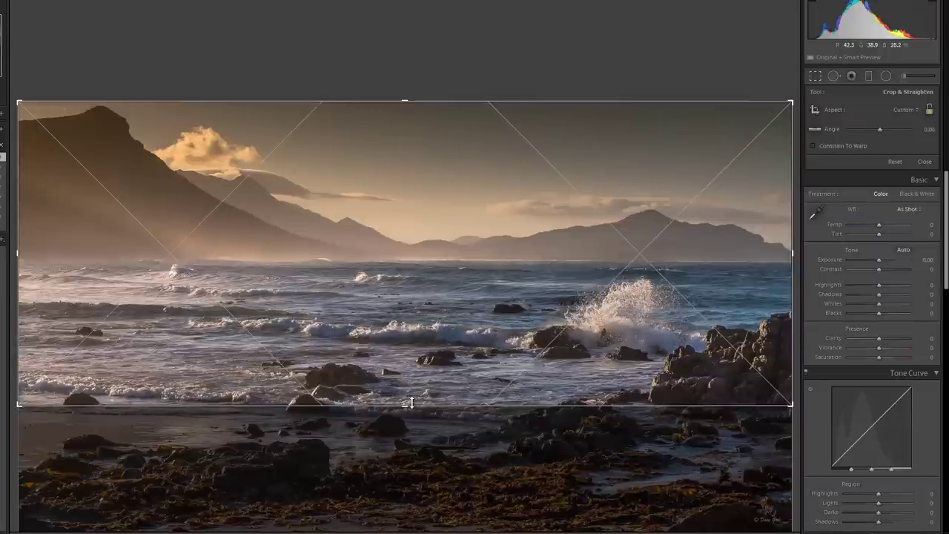
pyautogui.press('Return')
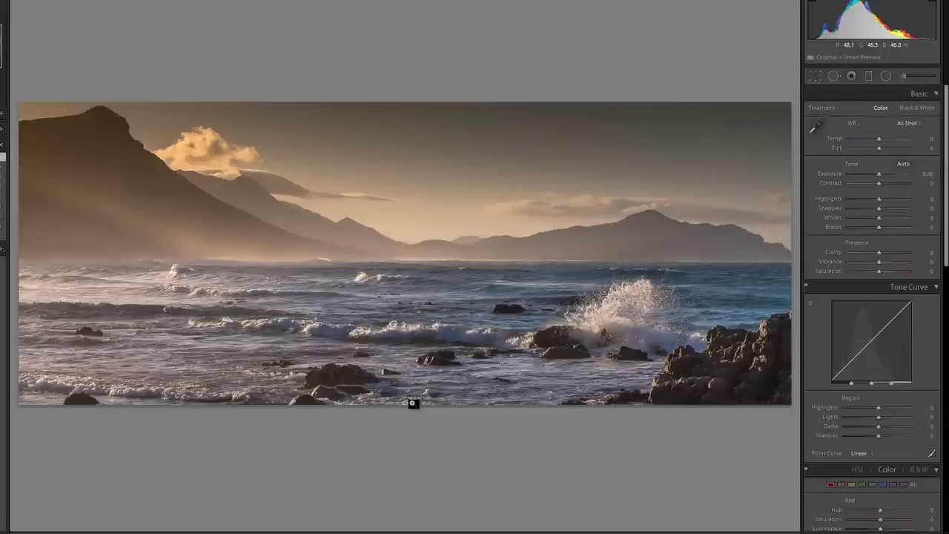
pyautogui.click(815, 75)
pyautogui.moveTo(405, 407); pyautogui.dragTo(405, 422)
pyautogui.press('Return')
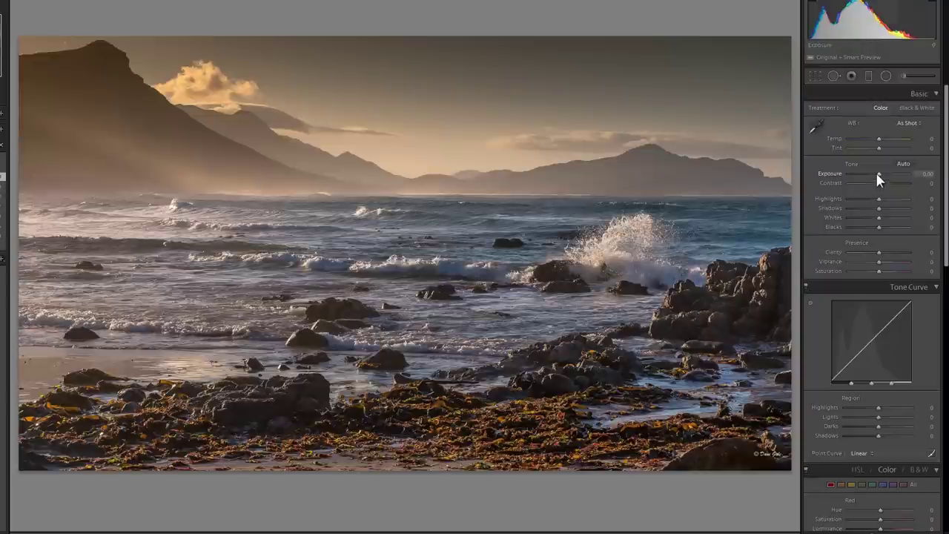
# Step: Raise the seascape photo's exposure to +0.46 and compare it with the unadjusted exposure
pyautogui.moveTo(878, 175); pyautogui.dragTo(881, 175)
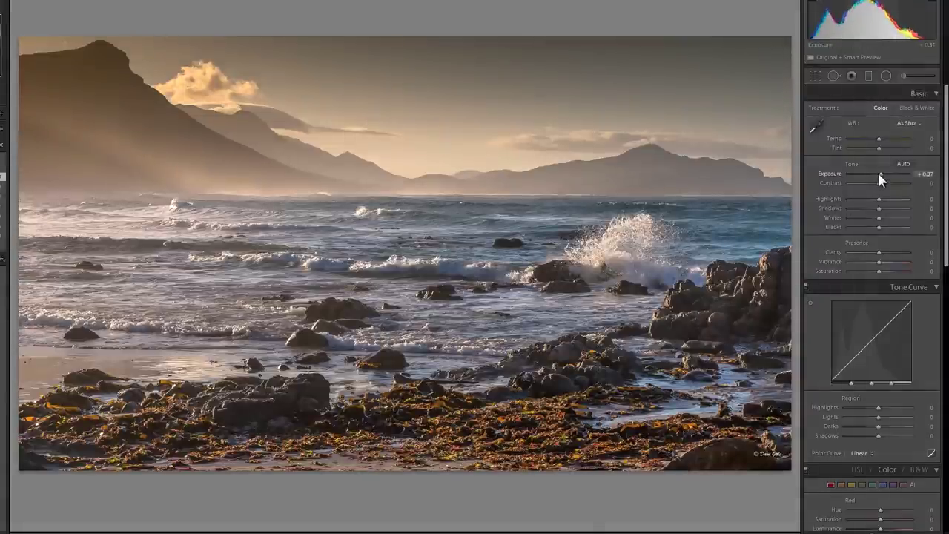
pyautogui.moveTo(879, 175); pyautogui.dragTo(880, 175)
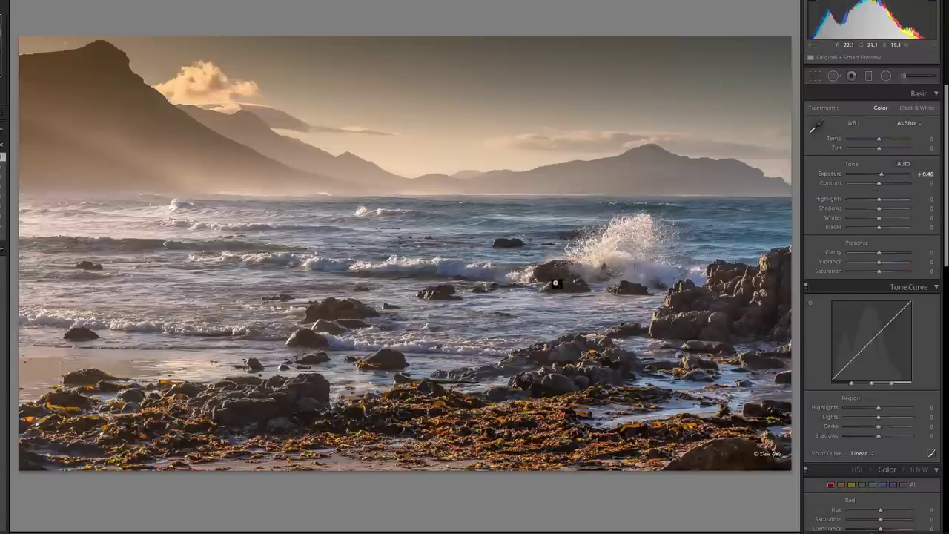
pyautogui.doubleClick(830, 174)
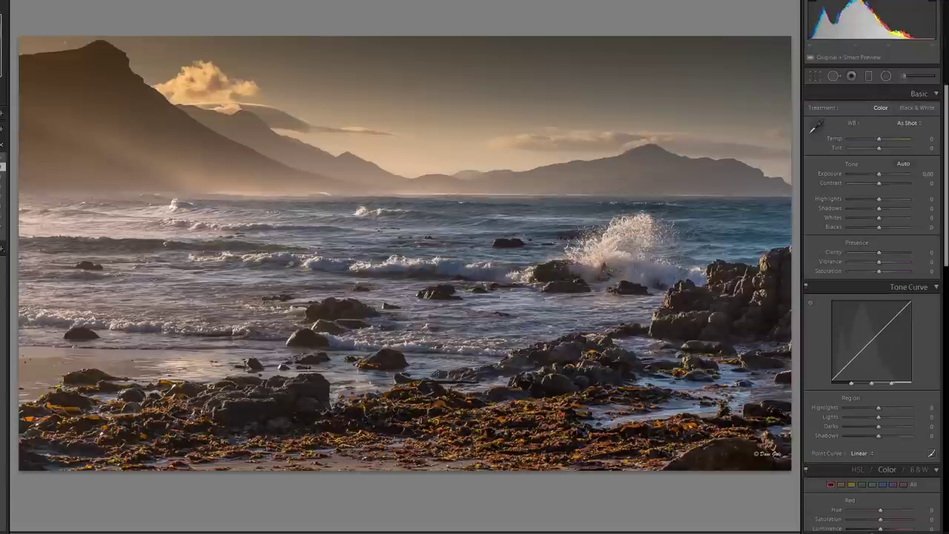
pyautogui.hotkey('ctrl', 'z')
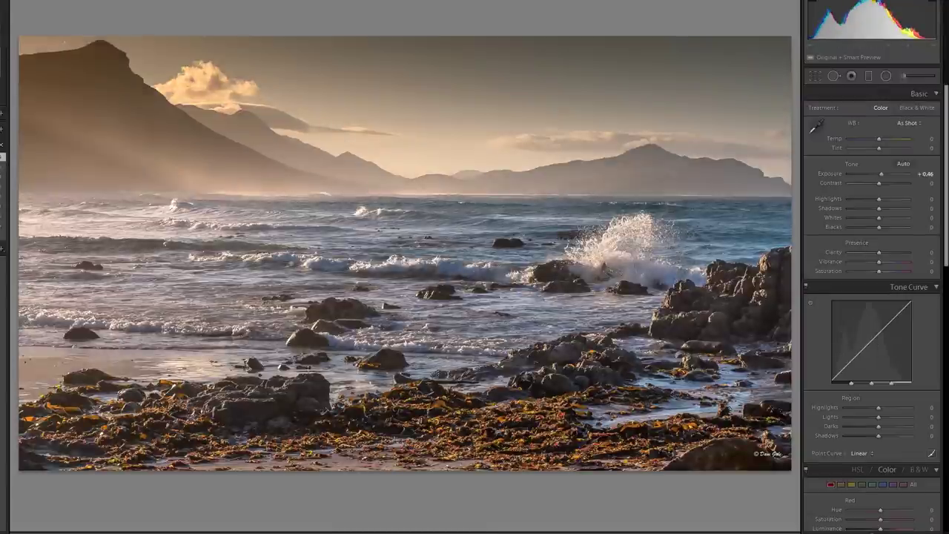
# Step: Open the seal photo and inspect the seal's whiskers, open mouth and eye close up
pyautogui.press('Right')
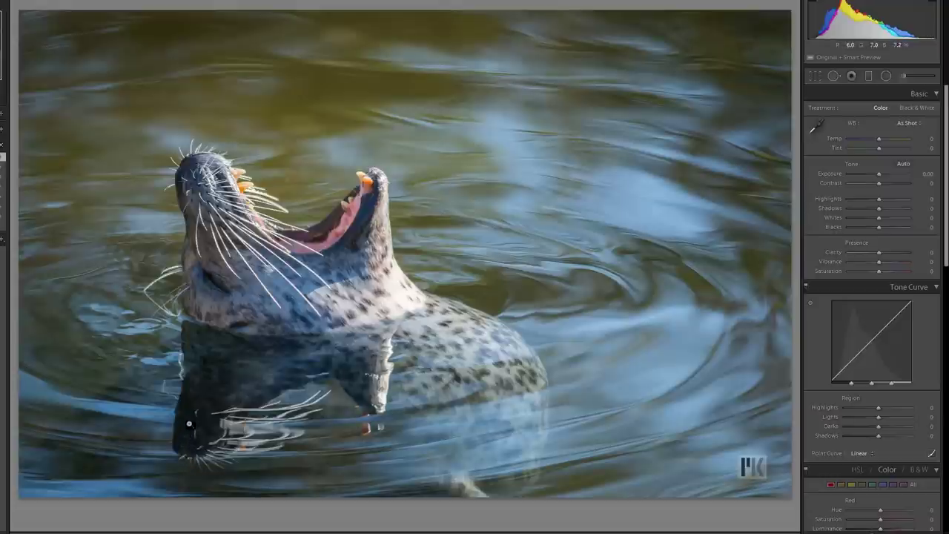
pyautogui.click(281, 320)
pyautogui.moveTo(281, 320); pyautogui.dragTo(416, 196)
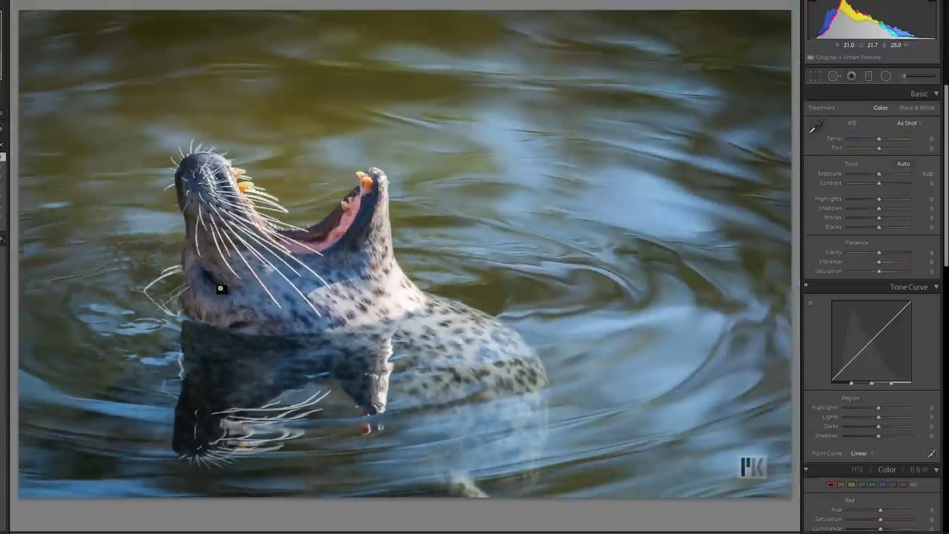
pyautogui.click(220, 289)
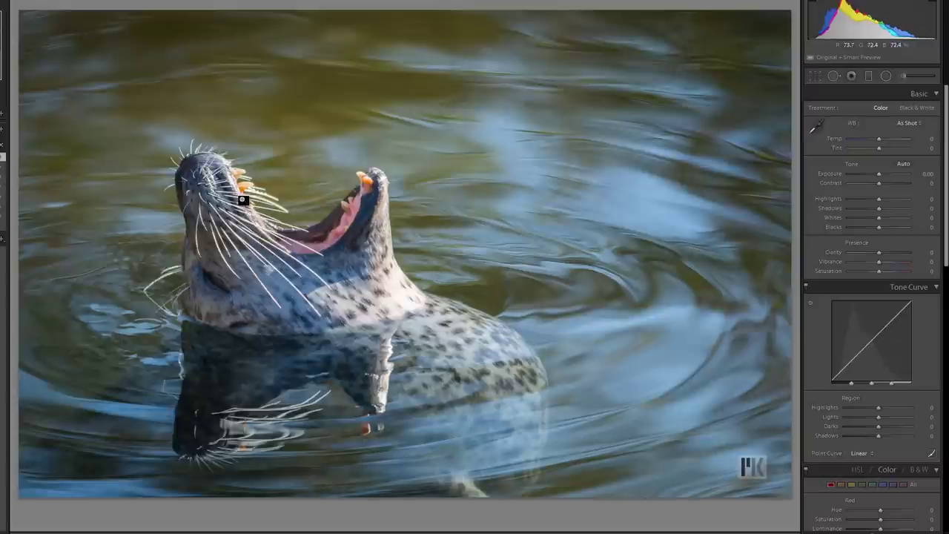
# Step: Open the tubular footbridge photo and convert it to black and white
pyautogui.press('Right')
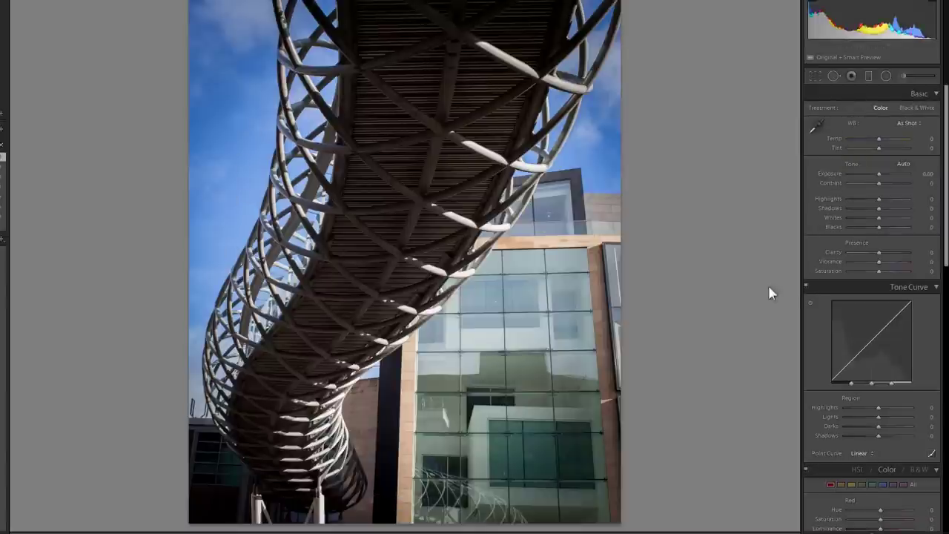
pyautogui.scroll(-5, 911, 348)
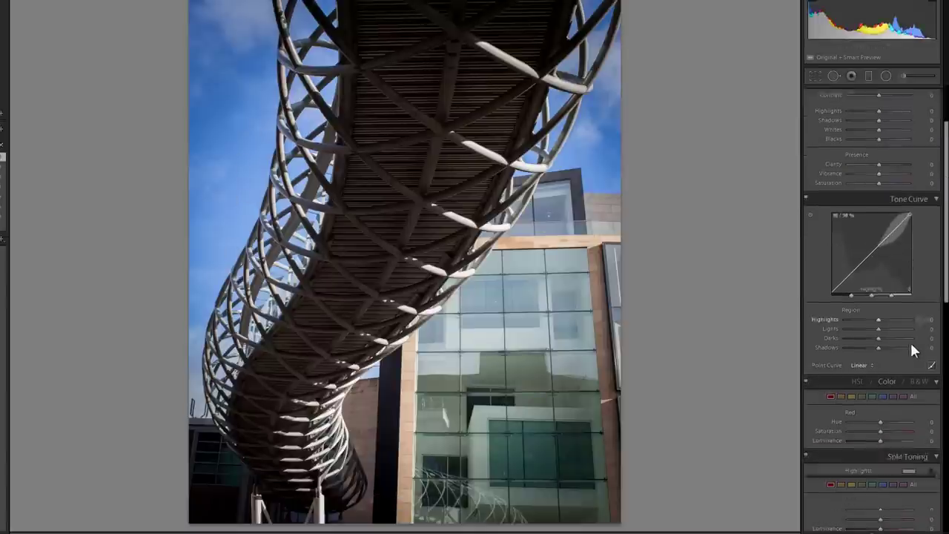
pyautogui.click(920, 205)
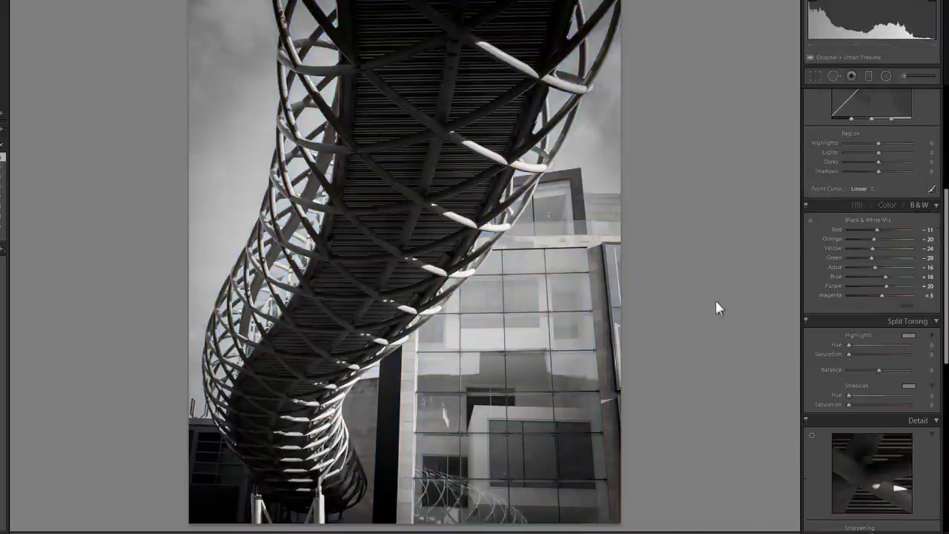
# Step: Set the footbridge photo's exposure to +0.21 and lower Blue in the black and white mix to -17
pyautogui.scroll(5, 892, 213)
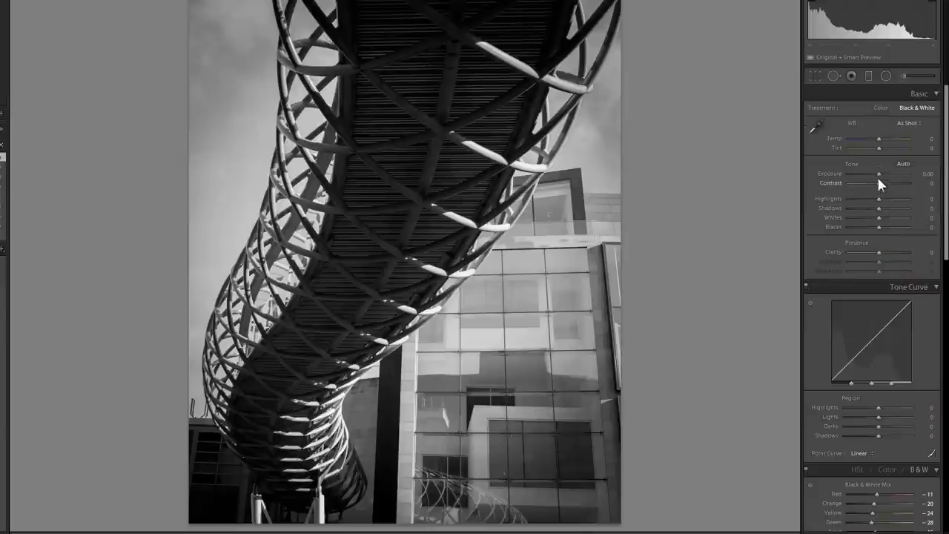
pyautogui.moveTo(878, 172); pyautogui.dragTo(881, 174)
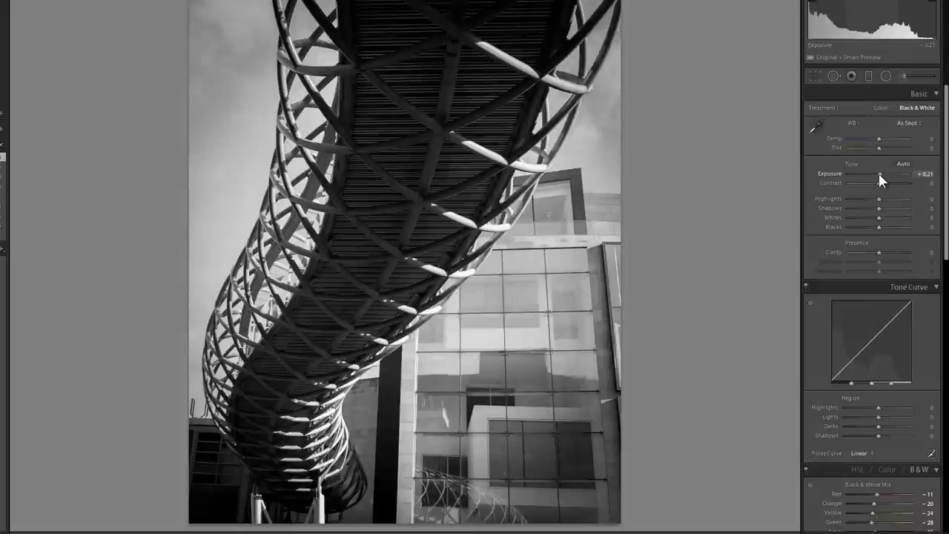
pyautogui.scroll(-3, 875, 386)
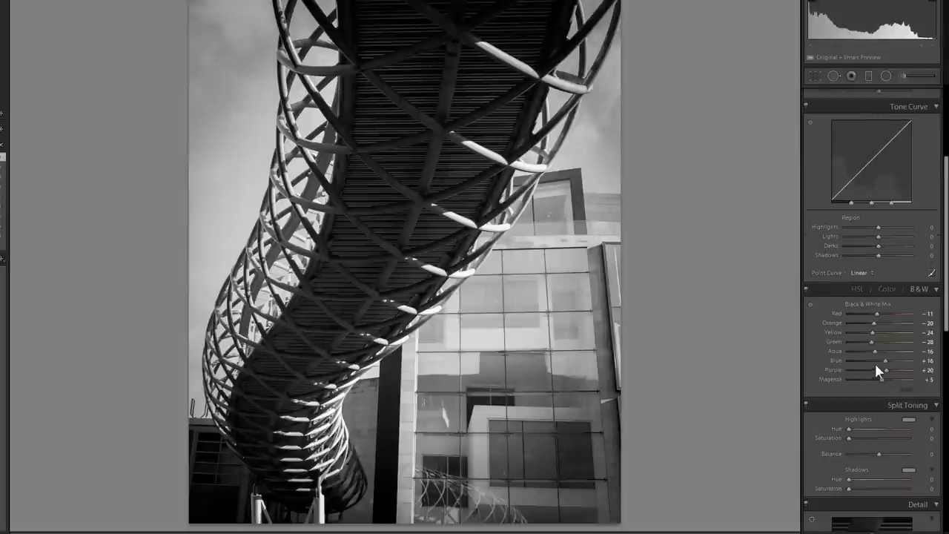
pyautogui.moveTo(884, 361); pyautogui.dragTo(872, 356)
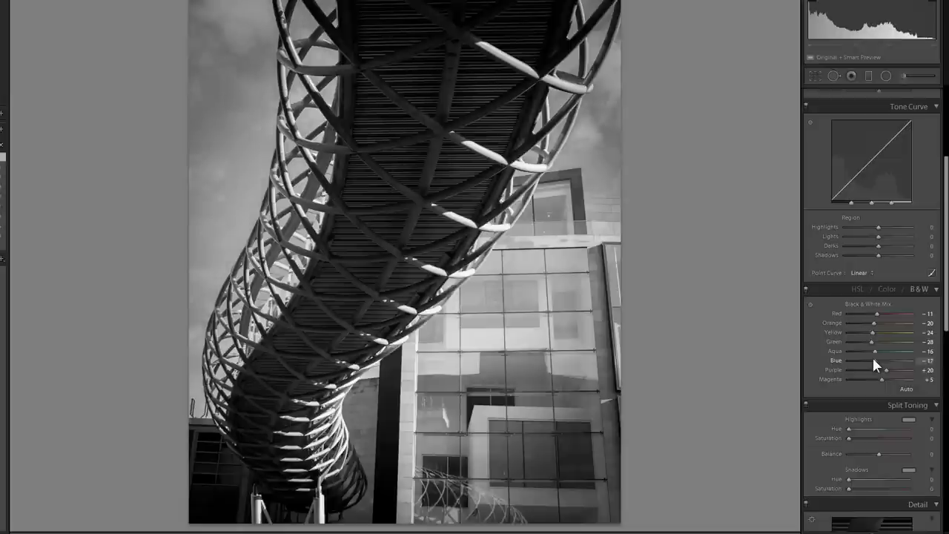
# Step: Raise the footbridge photo's Shadows to +49 and Clarity to +26, comparing the edit with the original color version
pyautogui.scroll(3, 838, 297)
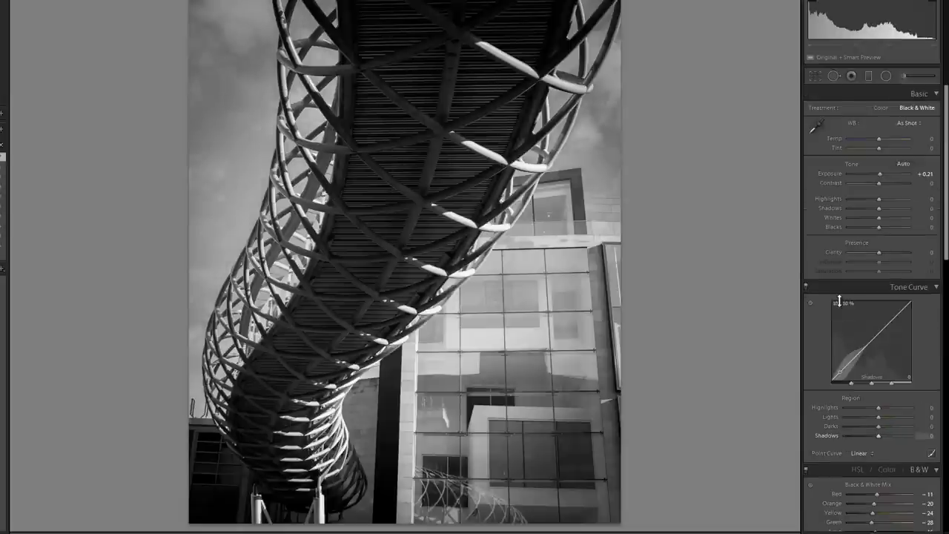
pyautogui.moveTo(879, 209); pyautogui.dragTo(892, 218)
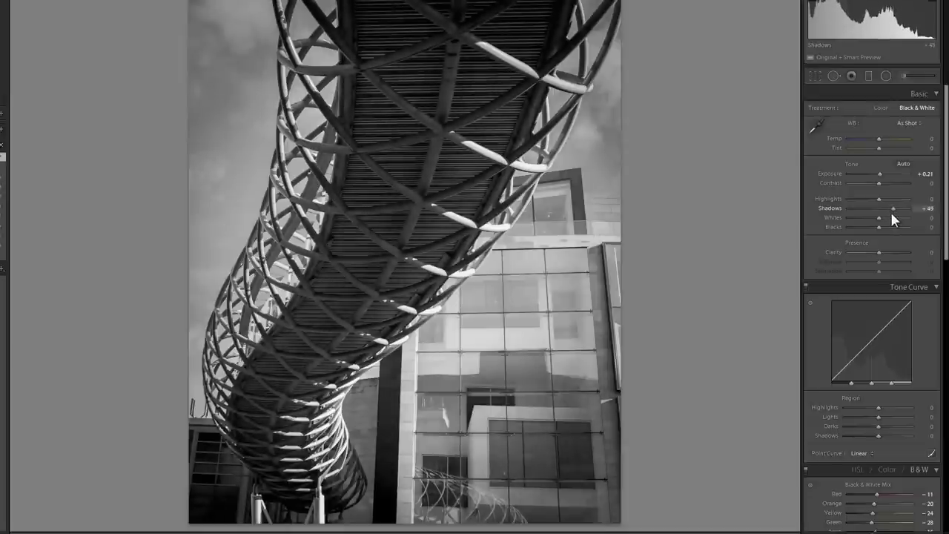
pyautogui.moveTo(880, 251); pyautogui.dragTo(886, 253)
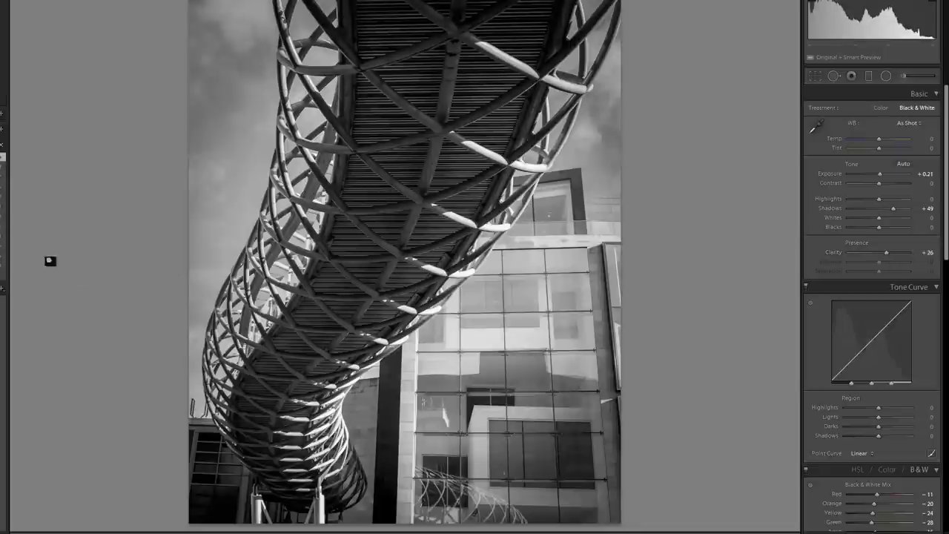
pyautogui.click(3, 206)
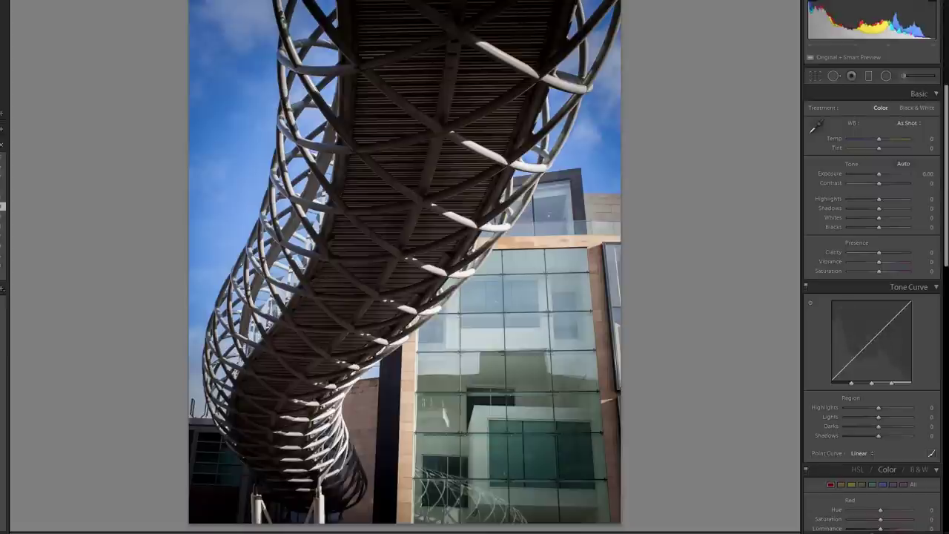
pyautogui.click(3, 156)
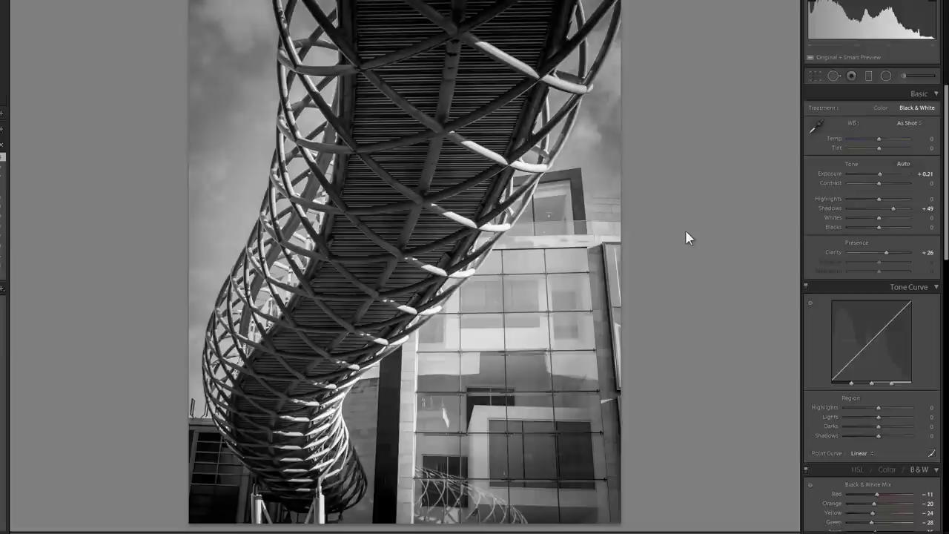
# Step: Open the old Chevrolet truck photo and examine the windshield, hood, grille, bumper and rooftop sculpture close up
pyautogui.press('Right')
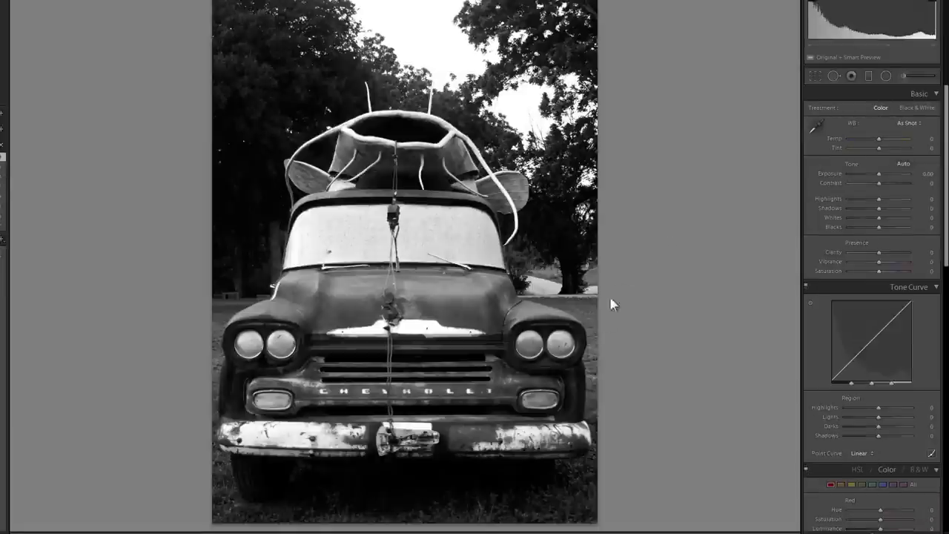
pyautogui.click(407, 391)
pyautogui.scroll(3, 402, 174)
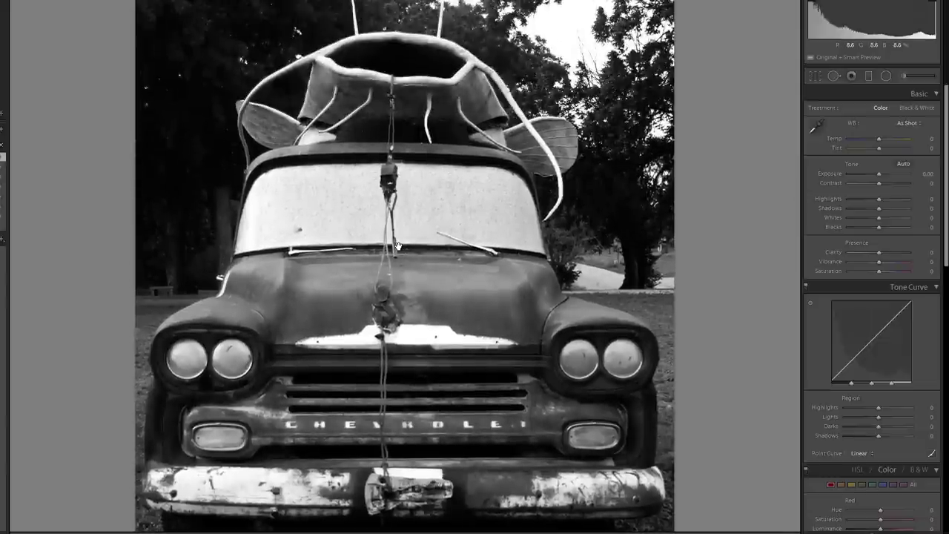
pyautogui.scroll(-1, 417, 305)
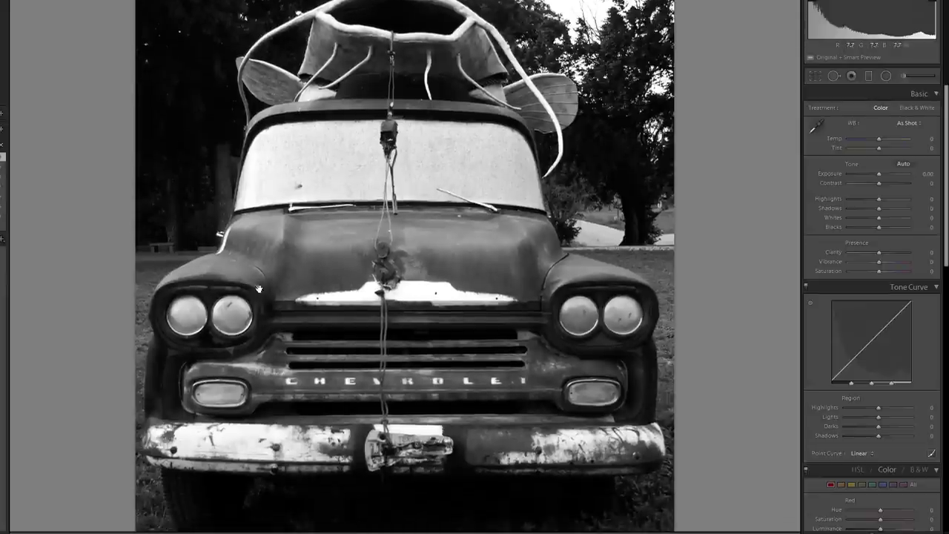
pyautogui.scroll(-1, 390, 209)
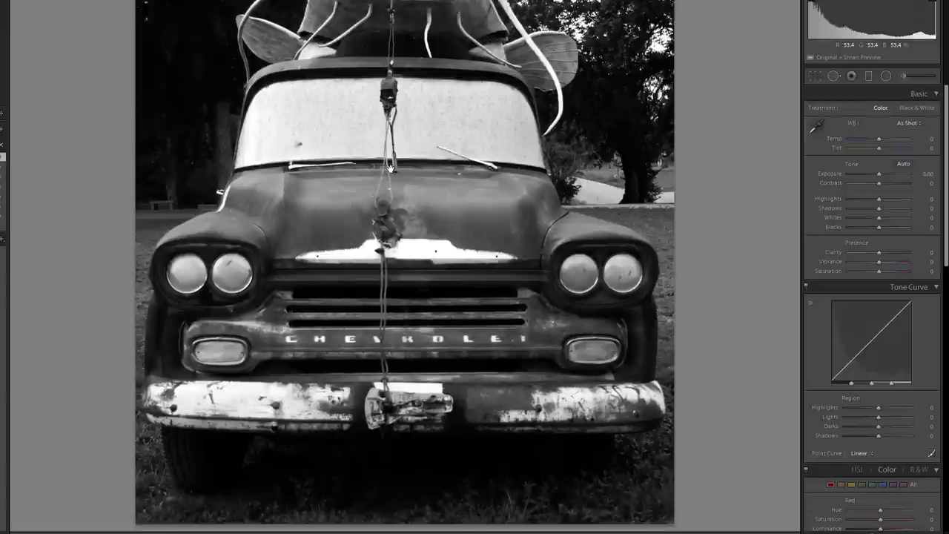
pyautogui.scroll(2, 390, 168)
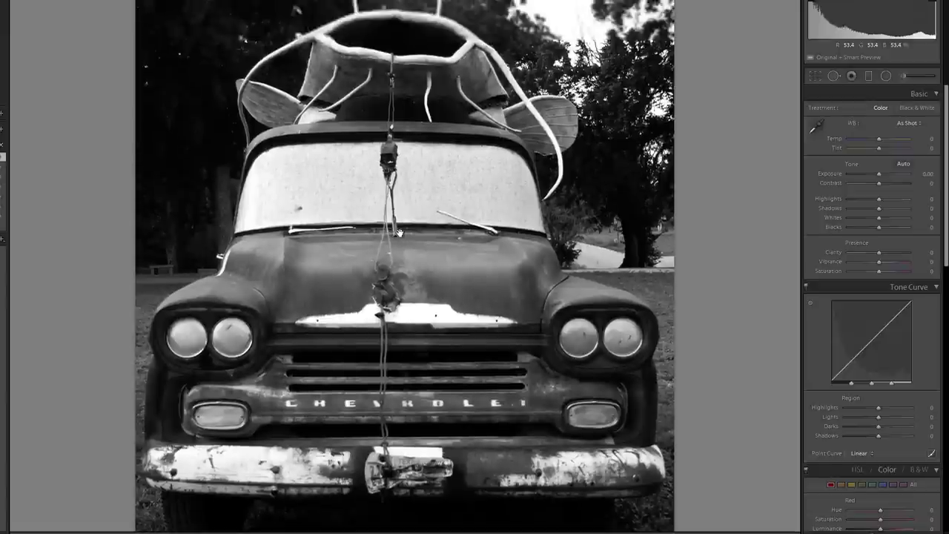
pyautogui.scroll(-1, 387, 195)
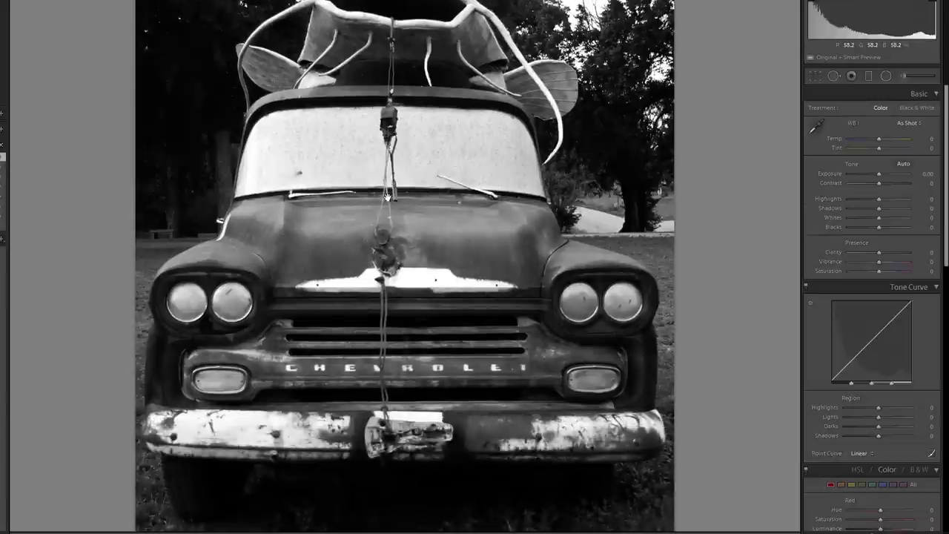
pyautogui.click(388, 197)
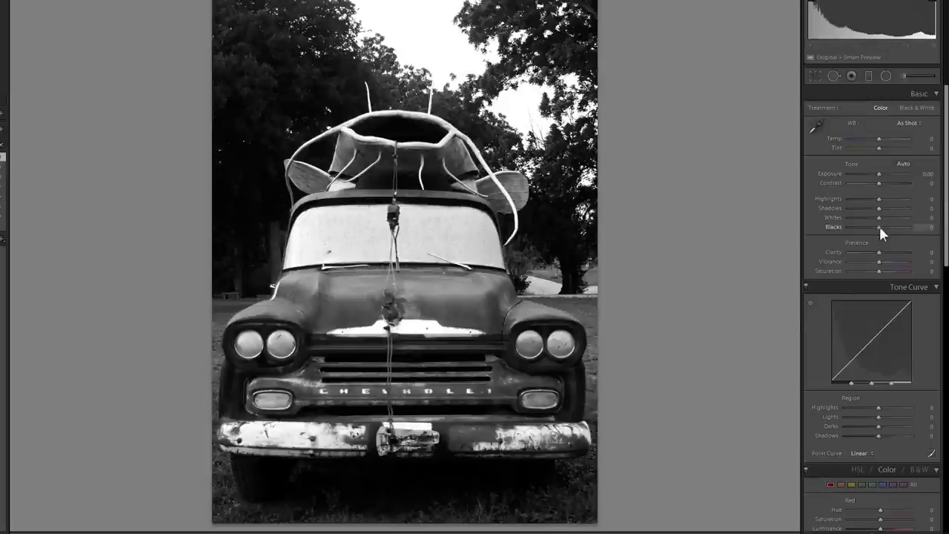
# Step: Raise the Chevrolet truck photo's Shadows to +75 and Clarity to +22
pyautogui.moveTo(880, 209); pyautogui.dragTo(902, 209)
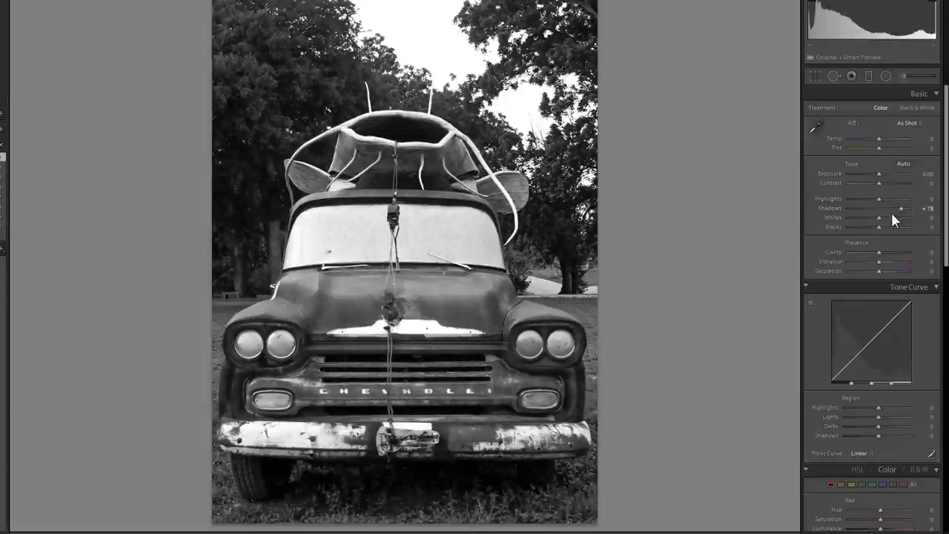
pyautogui.moveTo(882, 252); pyautogui.dragTo(883, 252)
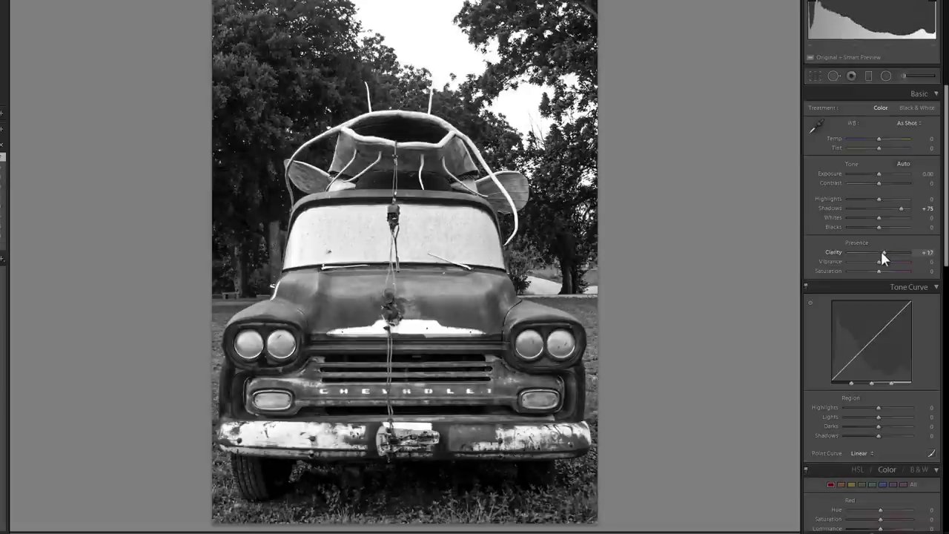
pyautogui.moveTo(881, 253); pyautogui.dragTo(883, 253)
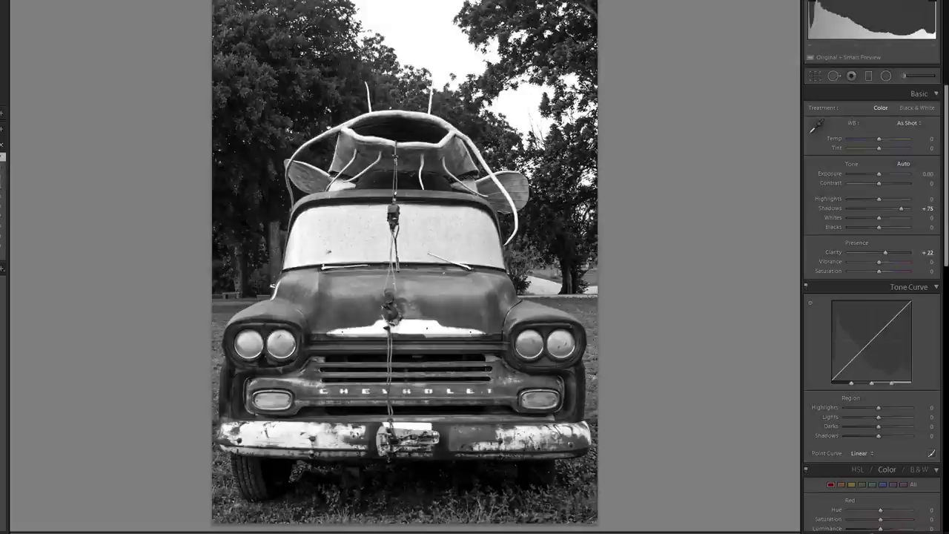
# Step: Open the portrait of the woman in the leopard-print dress, lower its Red saturation to -24 and crop it at the 11 x 14 aspect
pyautogui.press('Right')
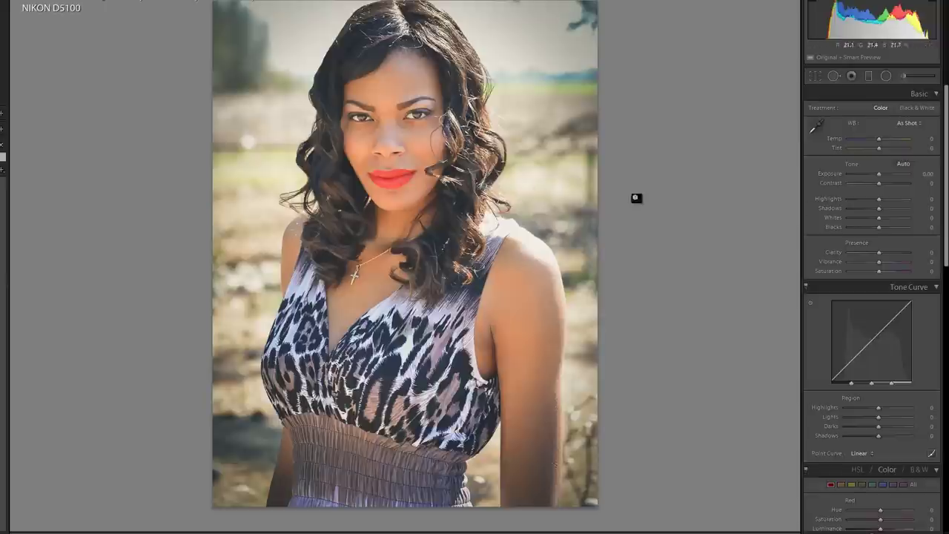
pyautogui.scroll(-5, 879, 405)
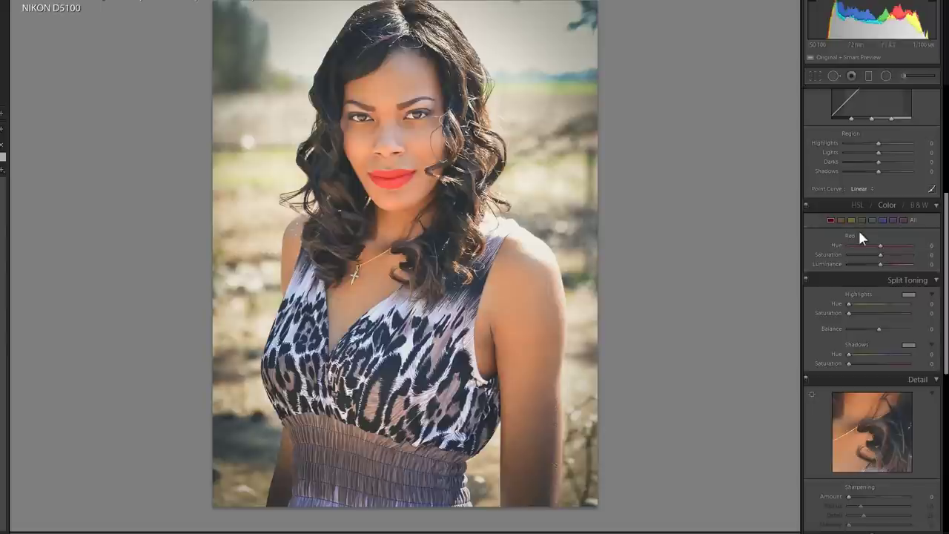
pyautogui.moveTo(878, 252); pyautogui.dragTo(877, 253)
pyautogui.moveTo(870, 253)
pyautogui.mouseDown()
pyautogui.moveTo(882, 256)
pyautogui.moveTo(873, 252)
pyautogui.mouseUp()
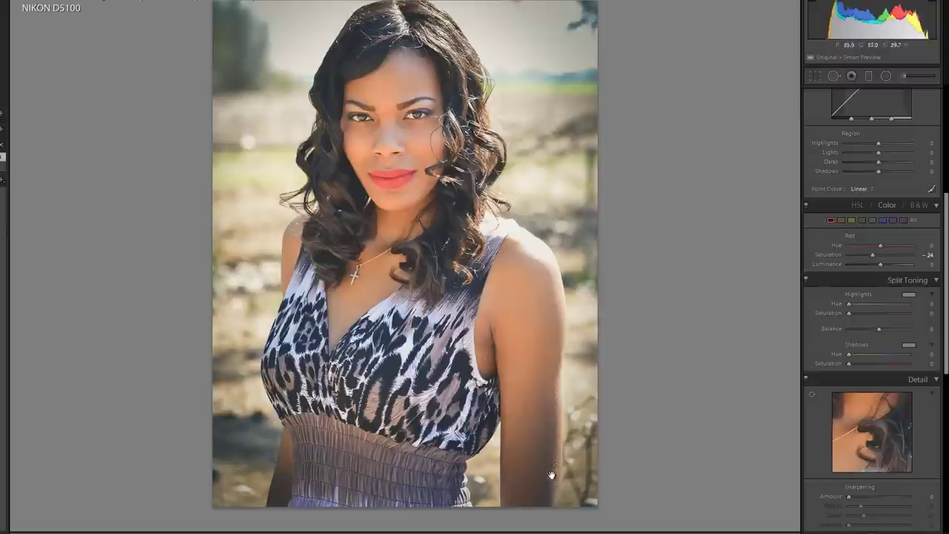
pyautogui.click(816, 76)
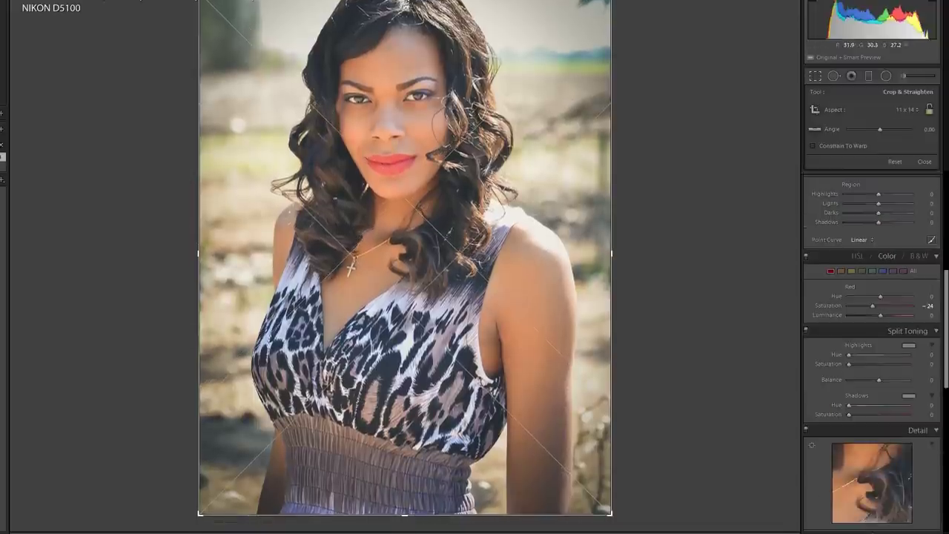
pyautogui.press('Return')
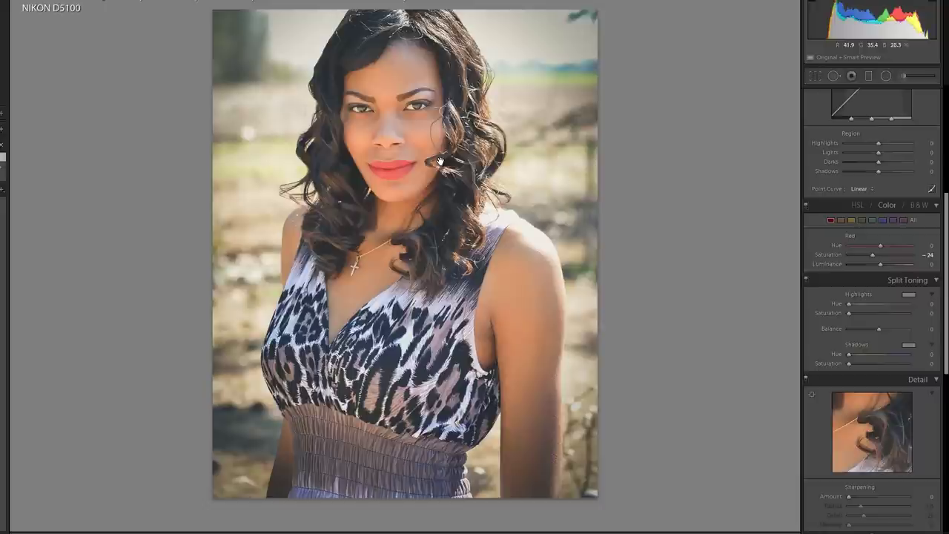
# Step: Open the lake landscape photo and examine the wooded shoreline, hills and clouds close up against the full frame
pyautogui.press('Right')
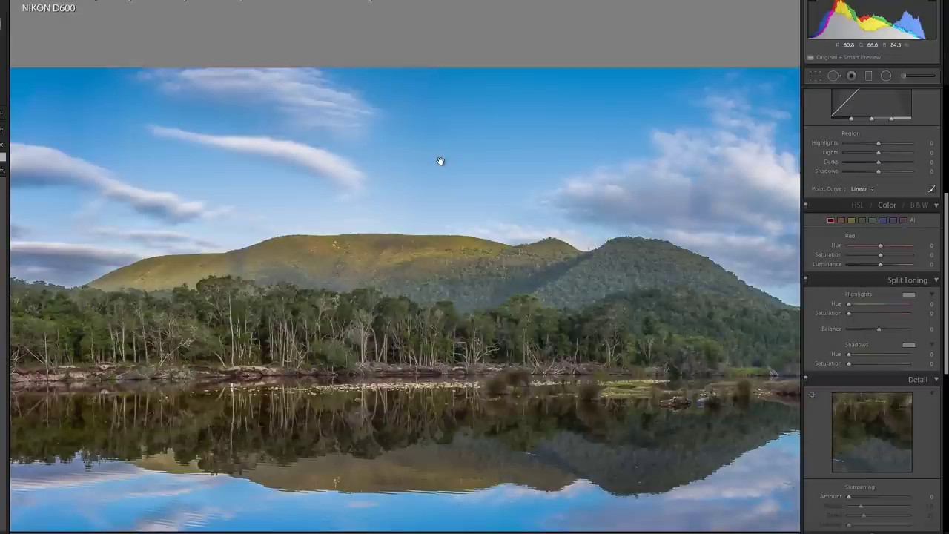
pyautogui.click(440, 161)
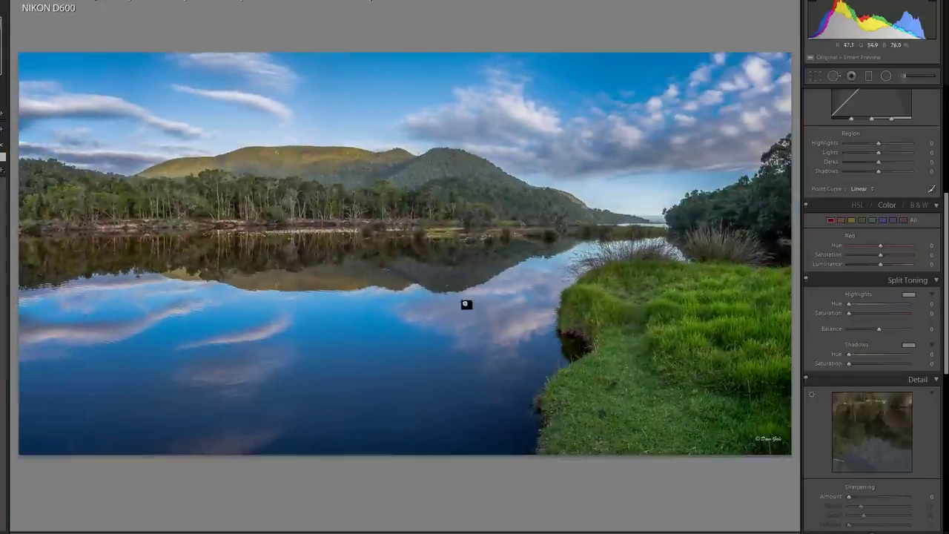
pyautogui.click(250, 225)
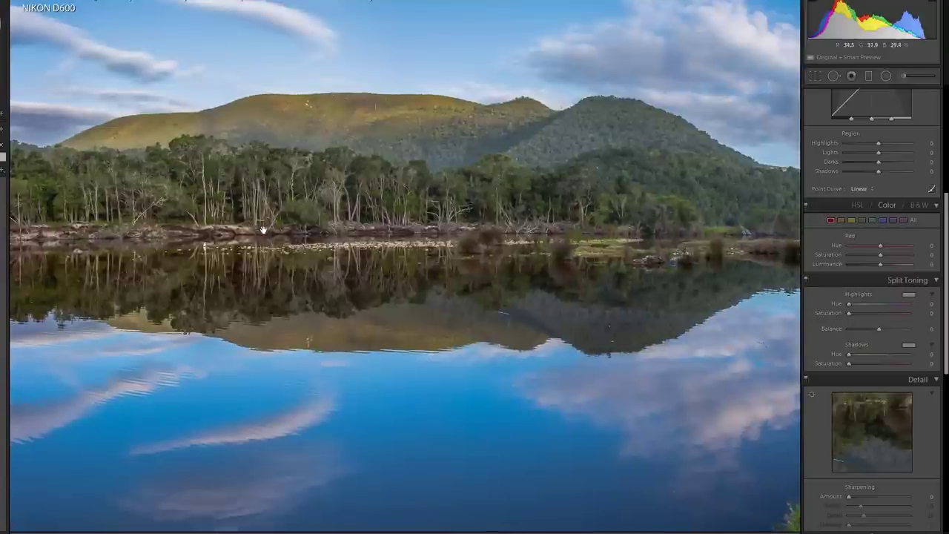
pyautogui.click(621, 134)
pyautogui.click(717, 123)
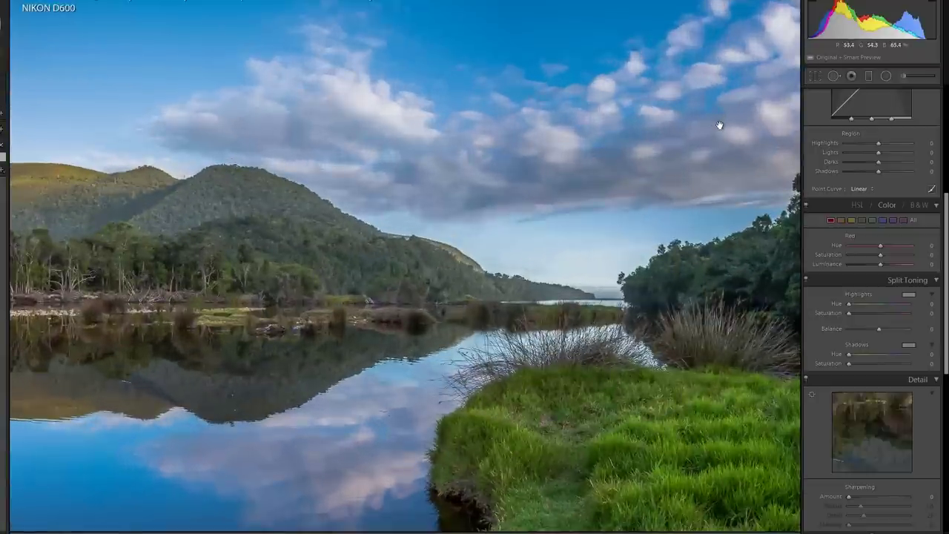
pyautogui.click(568, 235)
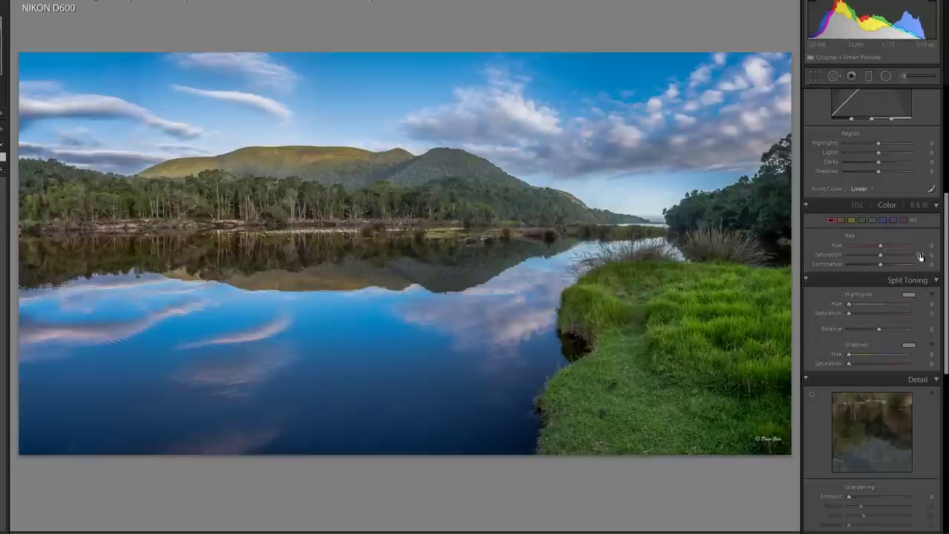
# Step: Try a black and white conversion on the lake landscape, return it to color and check the foreground grass
pyautogui.click(920, 205)
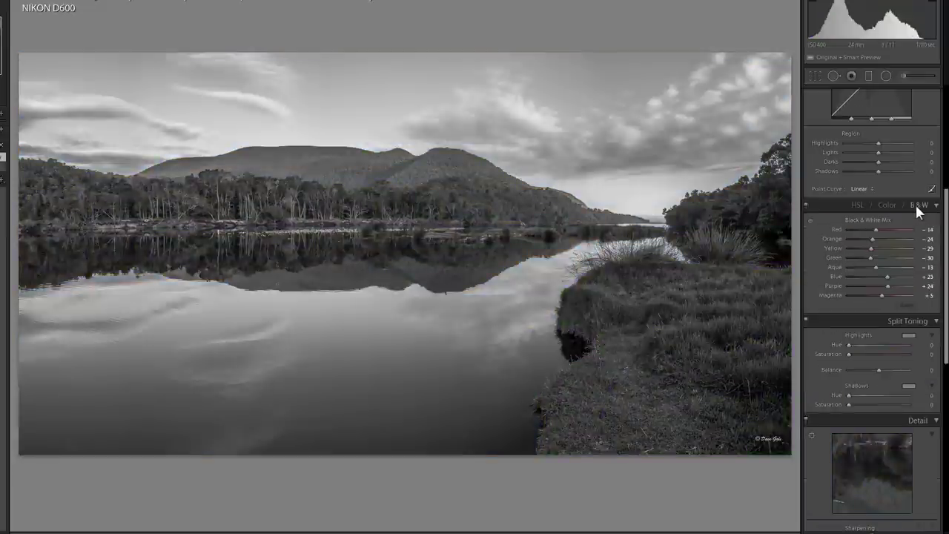
pyautogui.click(886, 206)
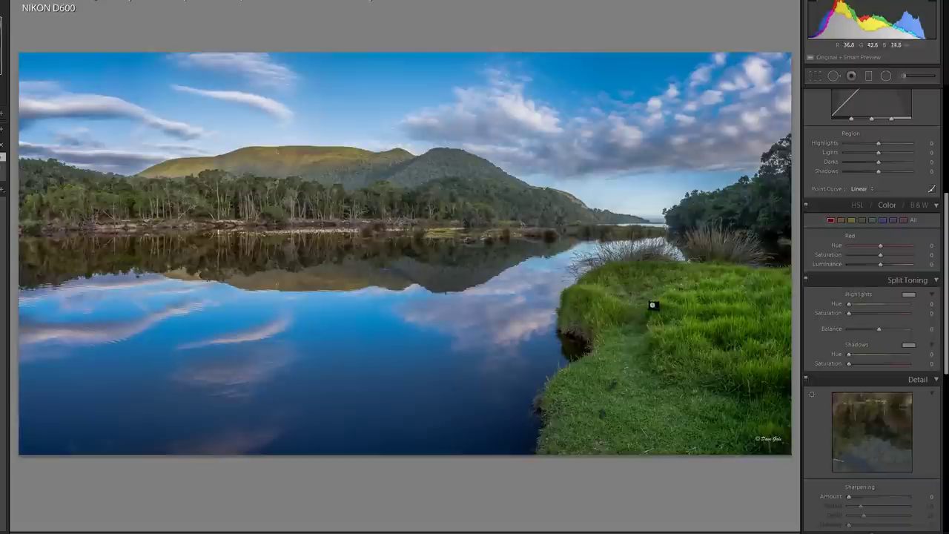
pyautogui.click(701, 412)
pyautogui.click(702, 406)
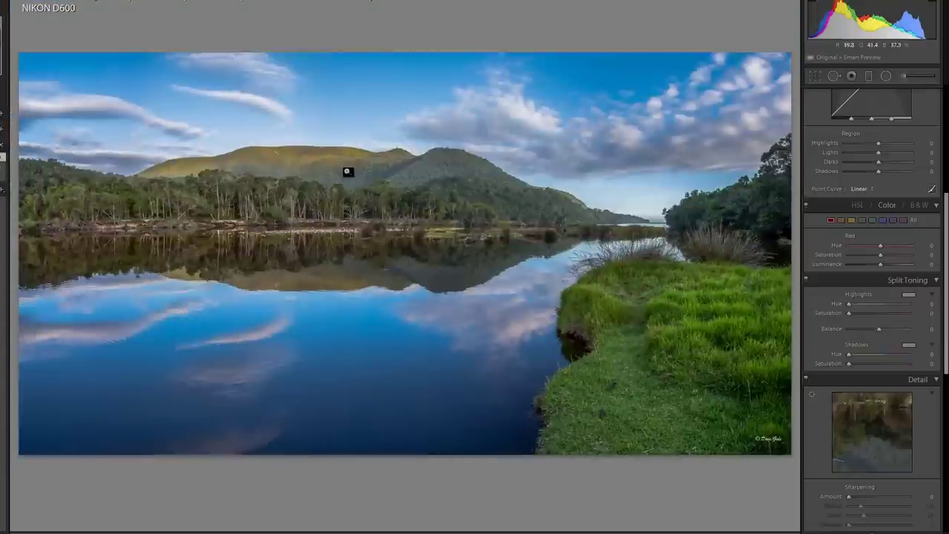
# Step: Advance past the heron nest photo to the portrait with the purple scarf and view its whole frame
pyautogui.press('Right')
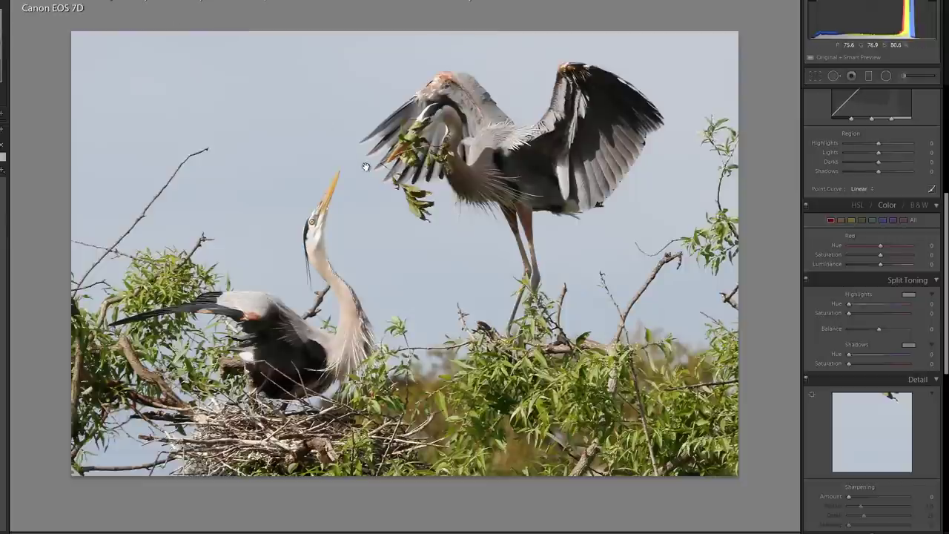
pyautogui.press('Right')
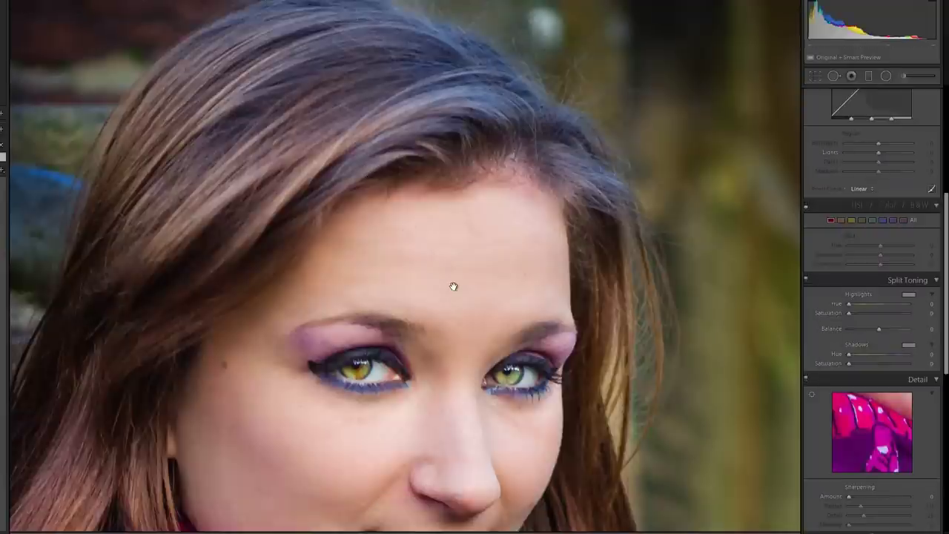
pyautogui.click(472, 280)
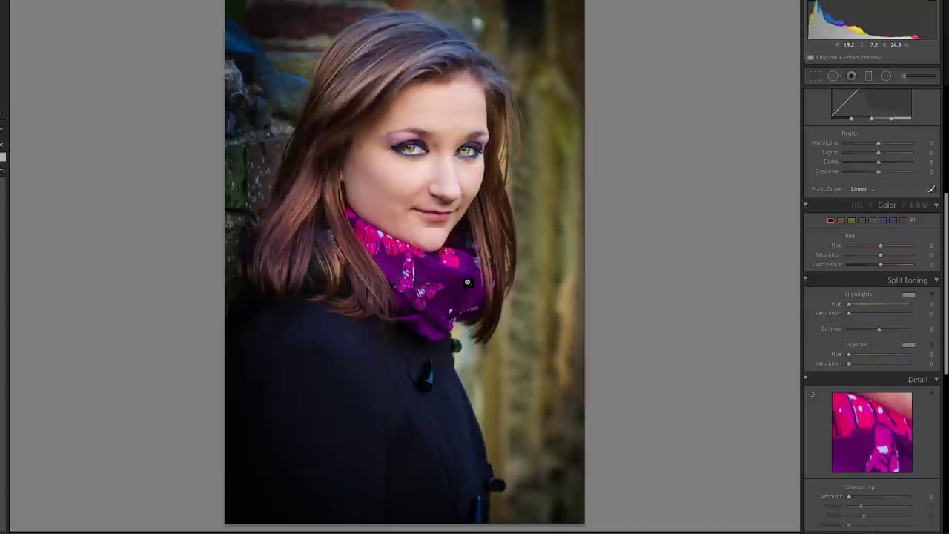